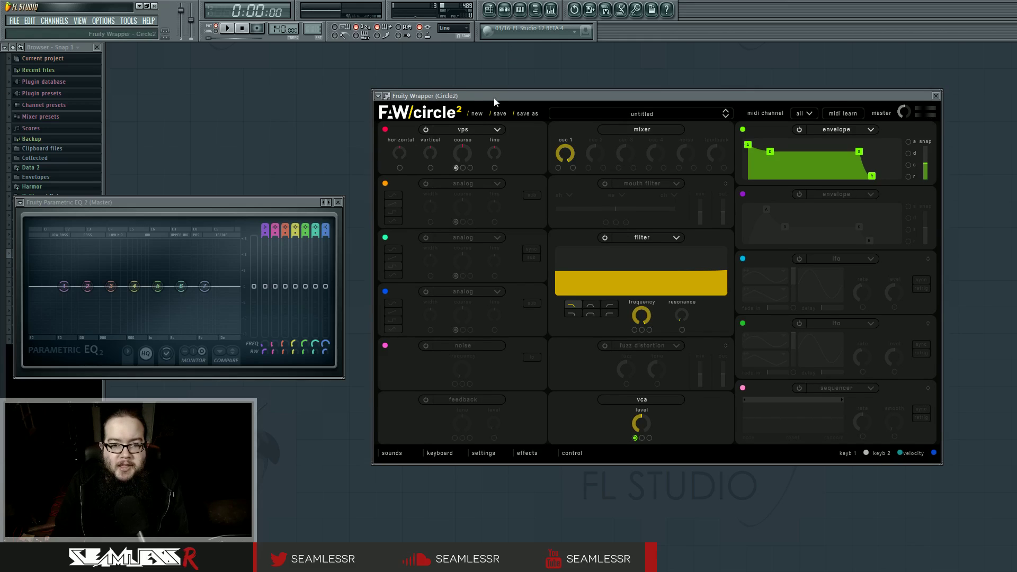
left_click_drag(493, 96, 493, 95)
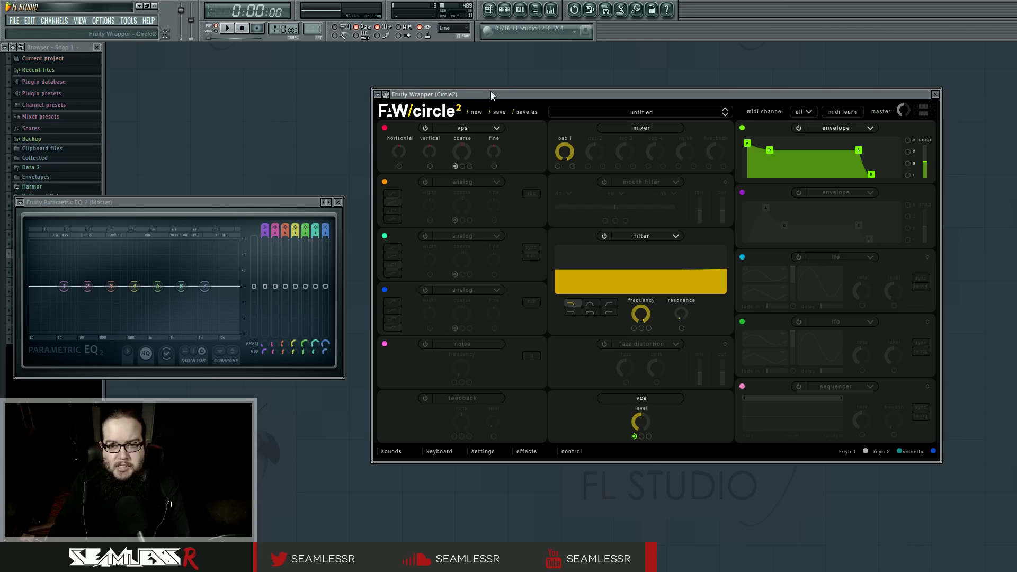
left_click_drag(493, 92, 493, 91)
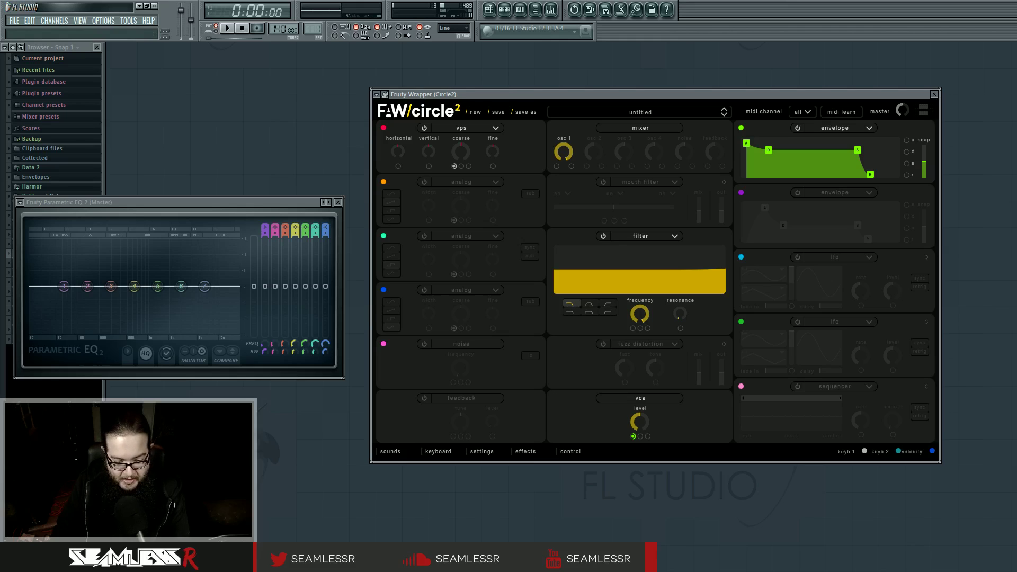
left_click_drag(494, 146, 498, 124)
left_click_drag(460, 152, 460, 135)
double_click(465, 146)
double_click(492, 146)
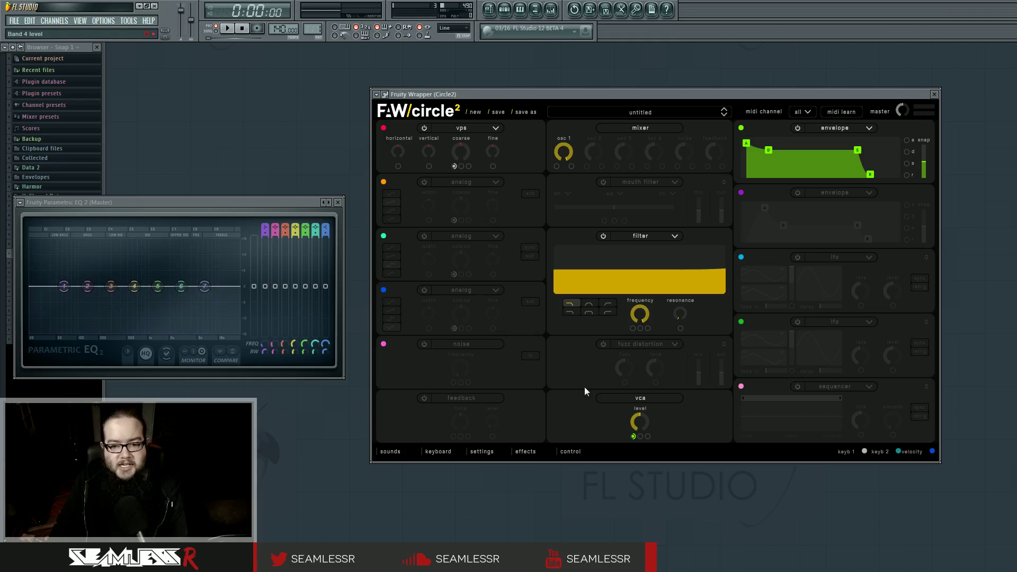
Raise the VCA level and set its envelope to zero release and full sustain (1.000)
left_click_drag(637, 417, 637, 364)
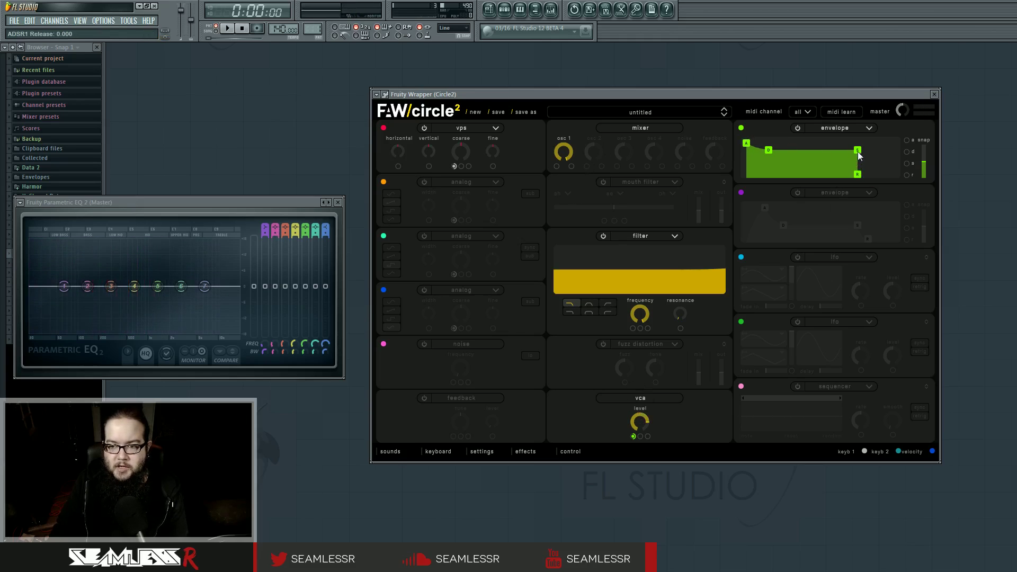
left_click_drag(856, 154, 829, 127)
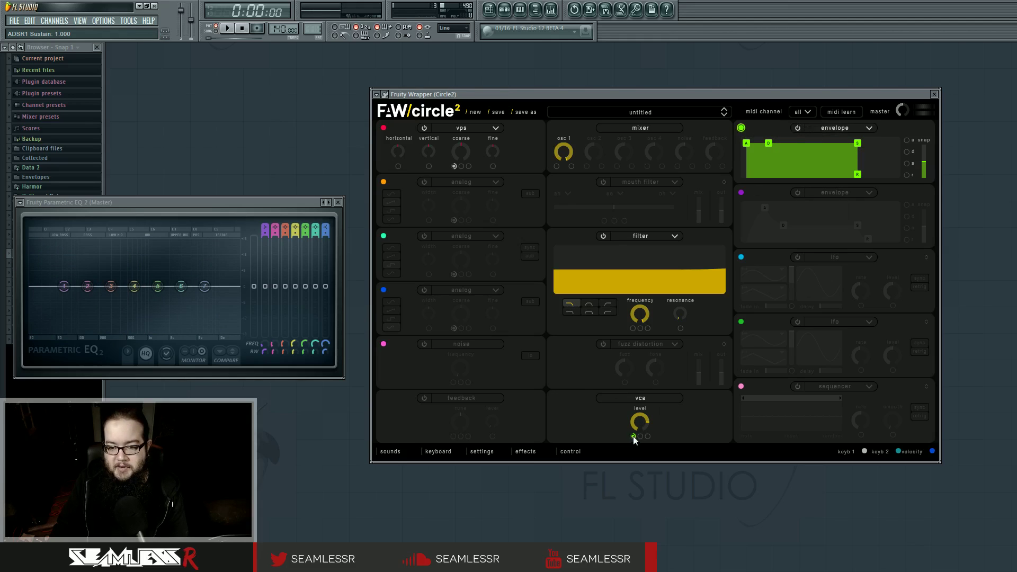
left_click_drag(633, 436, 640, 425)
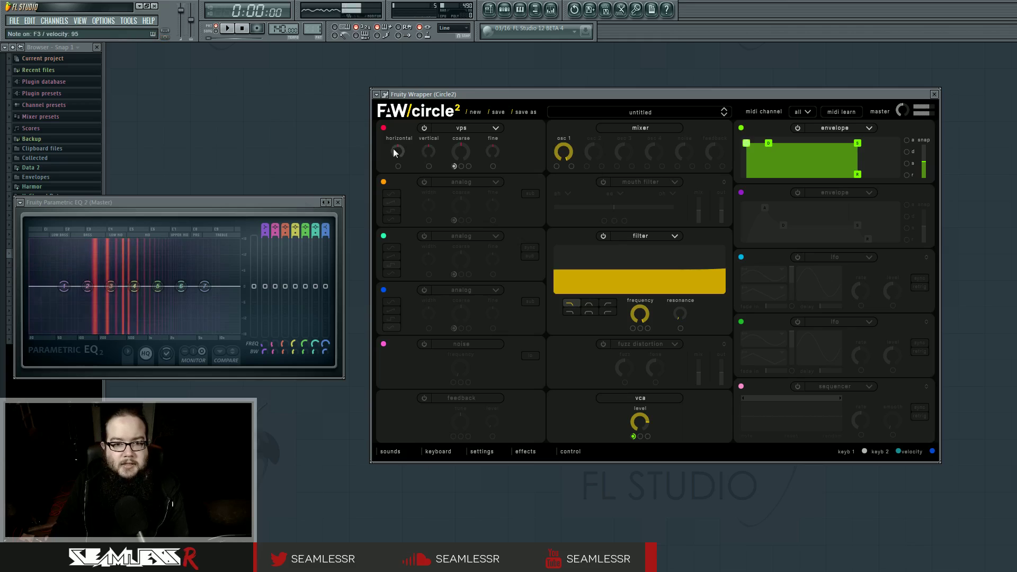
Try the VPS oscillator's horizontal setting at 100% and 8% and its vertical setting at 80%, then lower the vertical below centre
left_click_drag(395, 152, 396, 117)
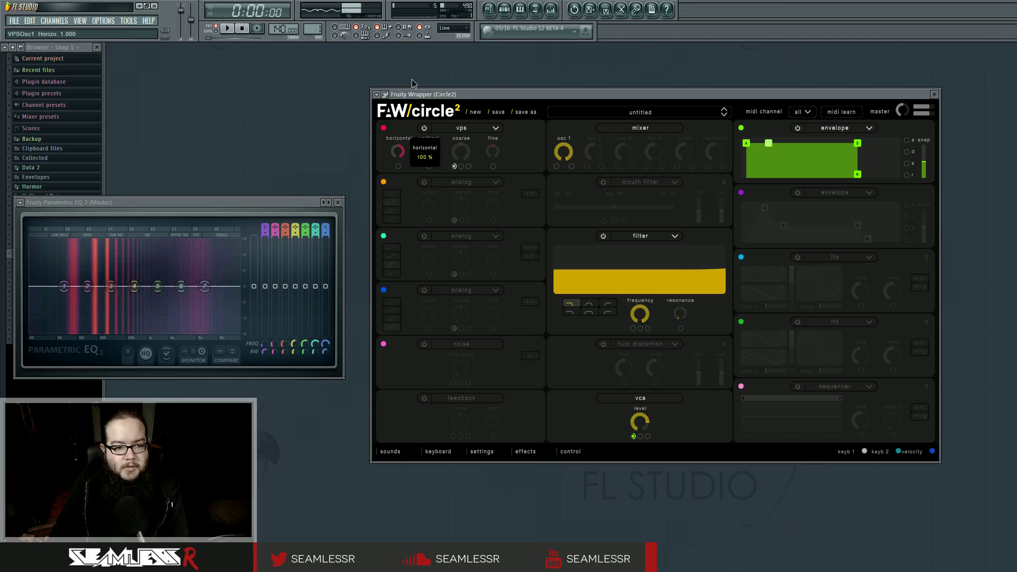
left_click_drag(428, 152, 440, 112)
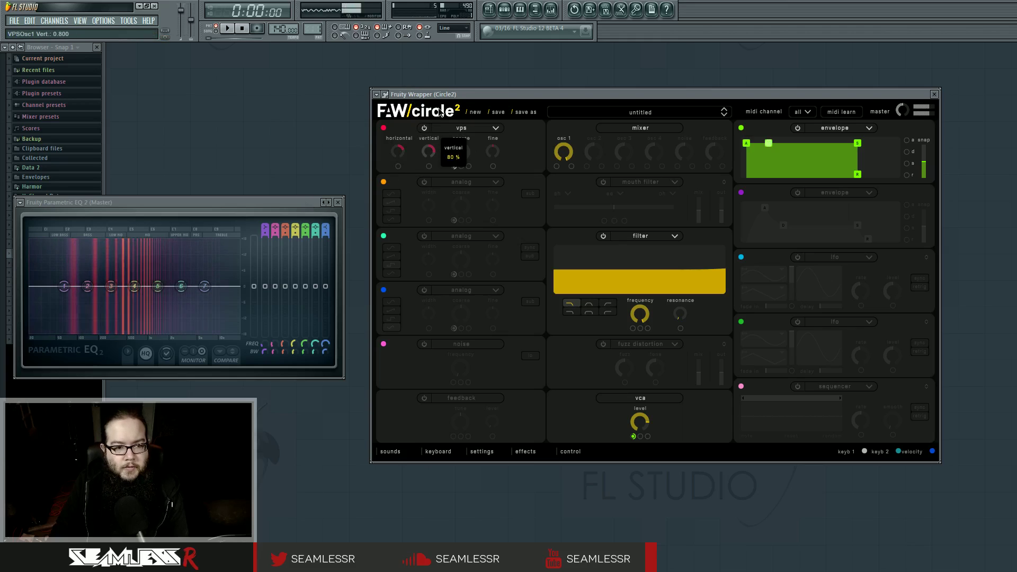
left_click_drag(397, 152, 400, 236)
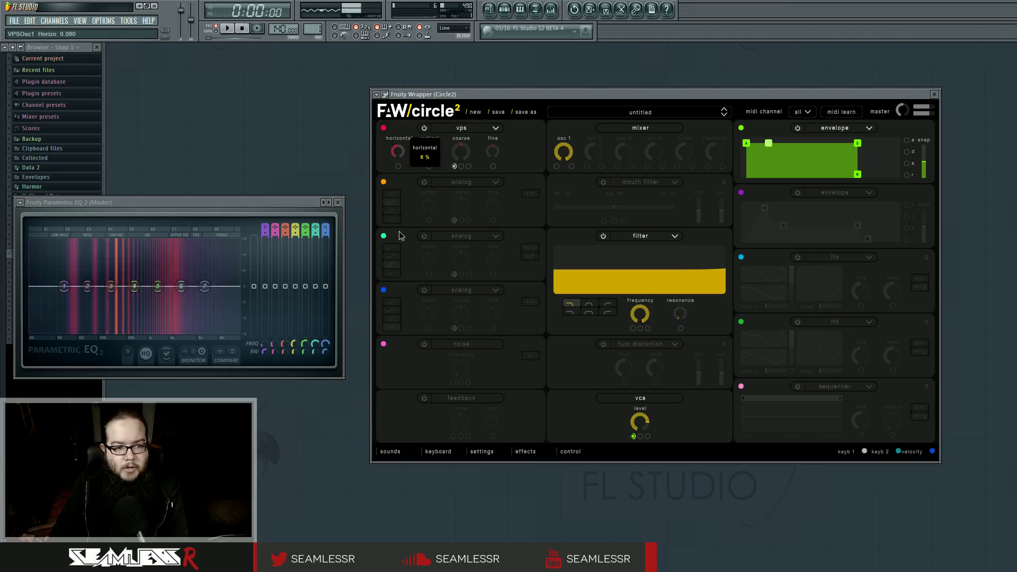
left_click_drag(428, 152, 407, 134)
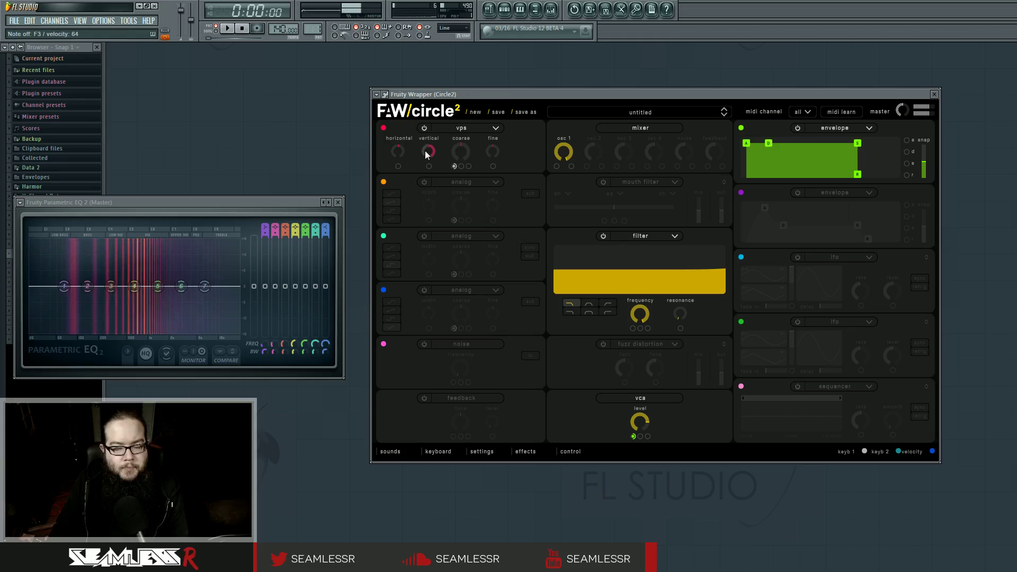
left_click_drag(429, 154, 419, 233)
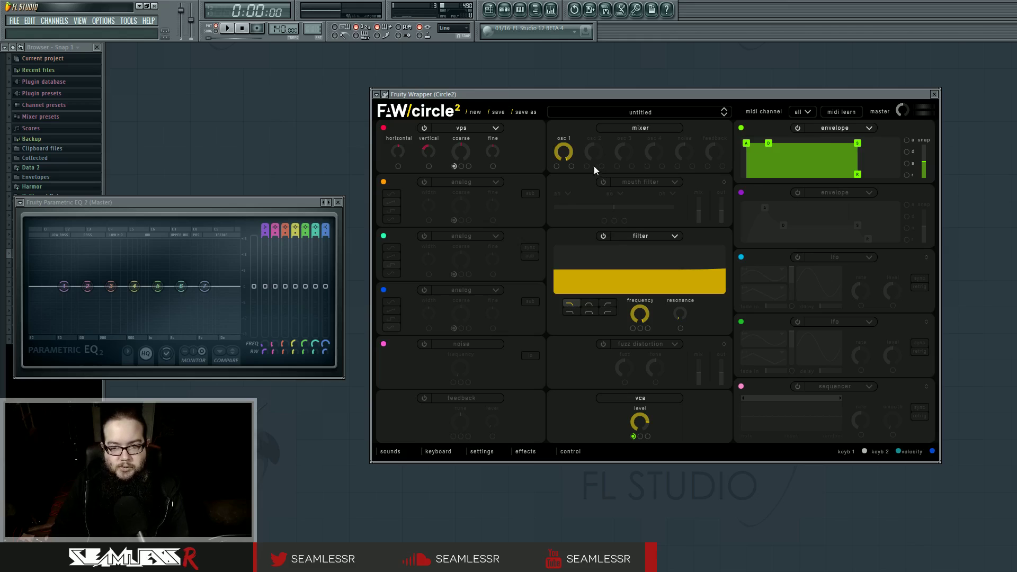
Show the keyboard follow settings and assign keyboard 1 to the first oscillator's coarse pitch
left_click_drag(857, 174, 839, 204)
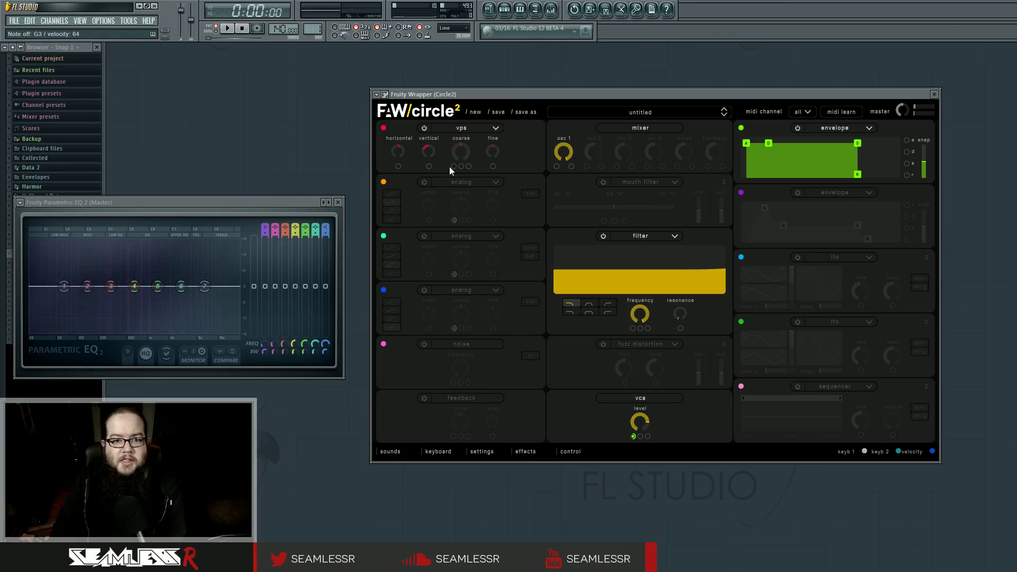
left_click(428, 450)
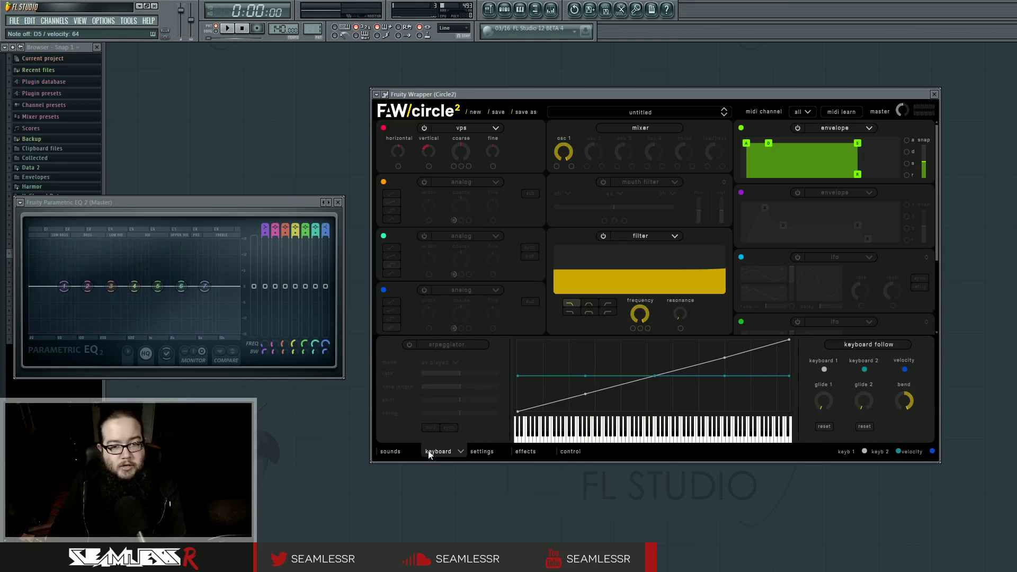
left_click_drag(446, 166, 451, 167)
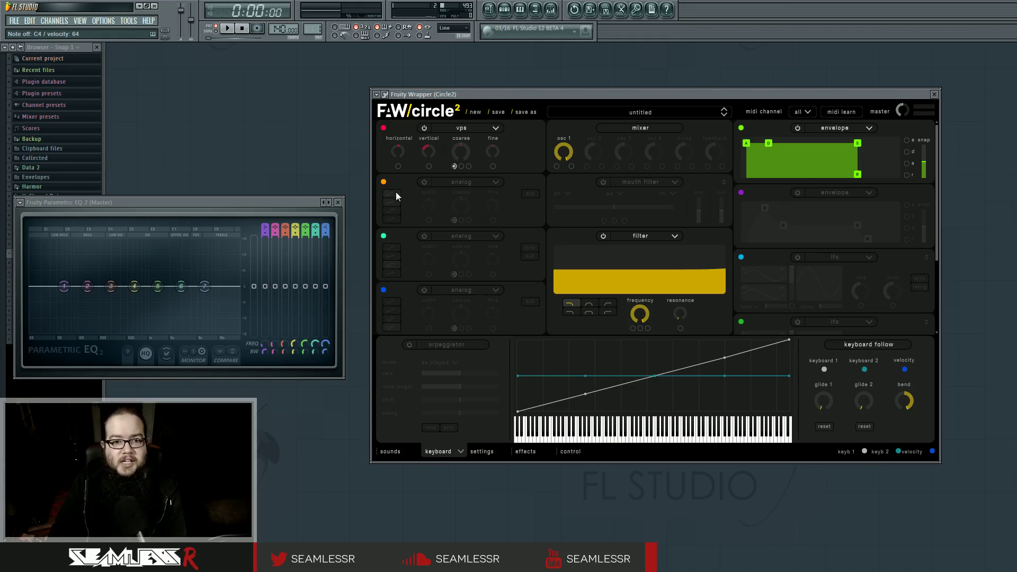
Enable the second oscillator as an analog sine wave, hide the keyboard follow settings, and set its mixer level to 0
left_click(424, 182)
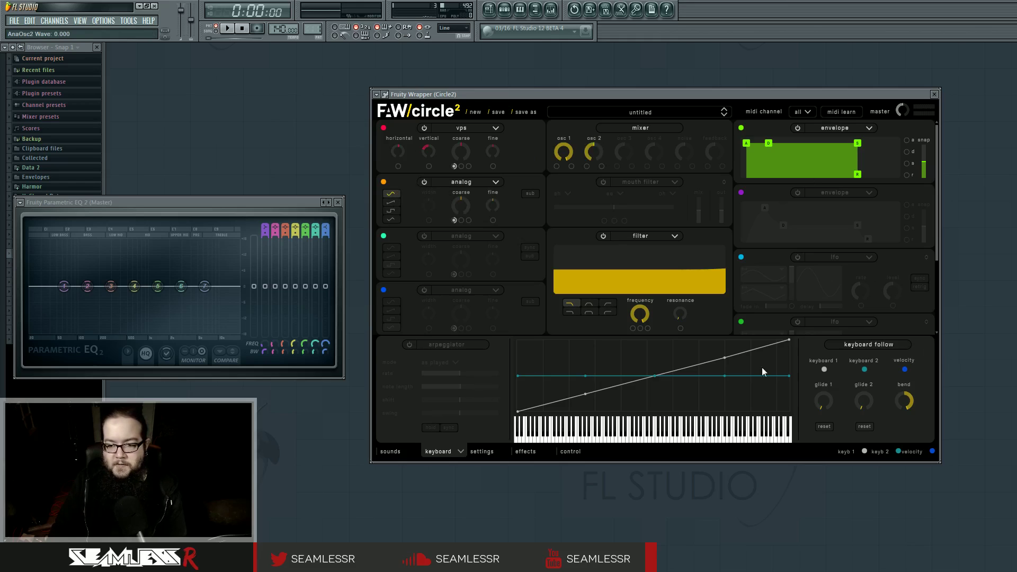
left_click(451, 451)
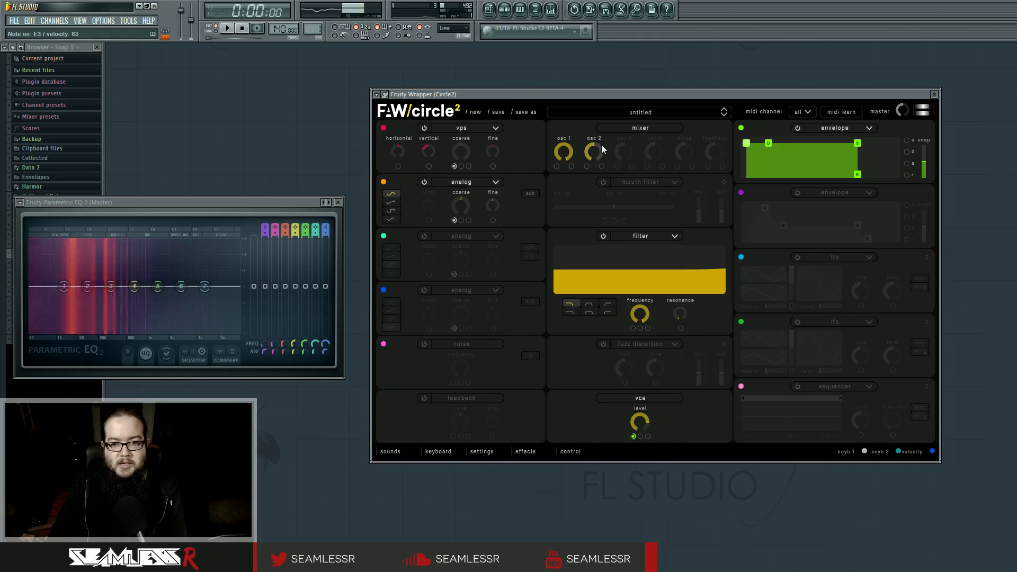
left_click_drag(600, 101, 590, 217)
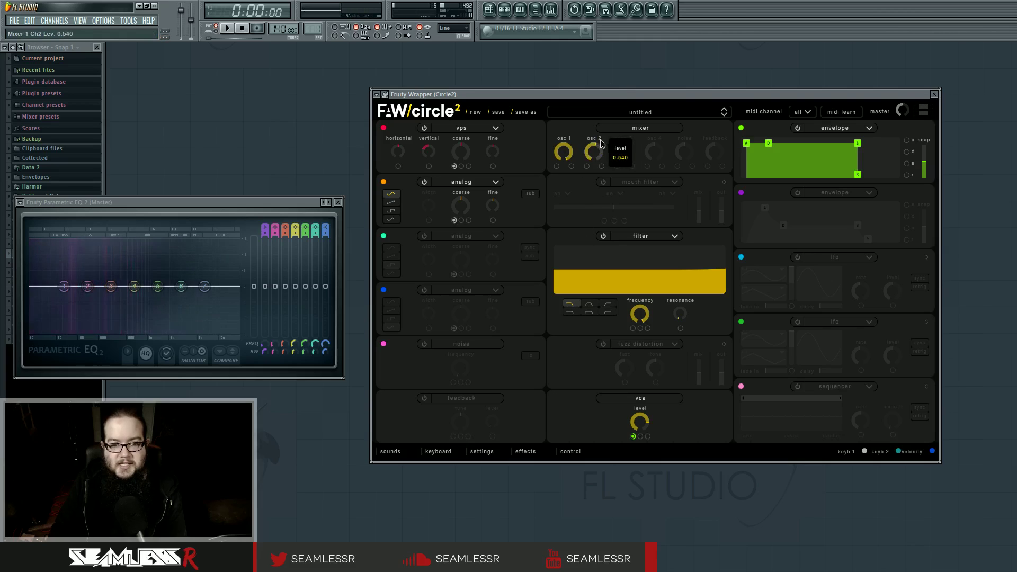
left_click_drag(592, 149, 579, 224)
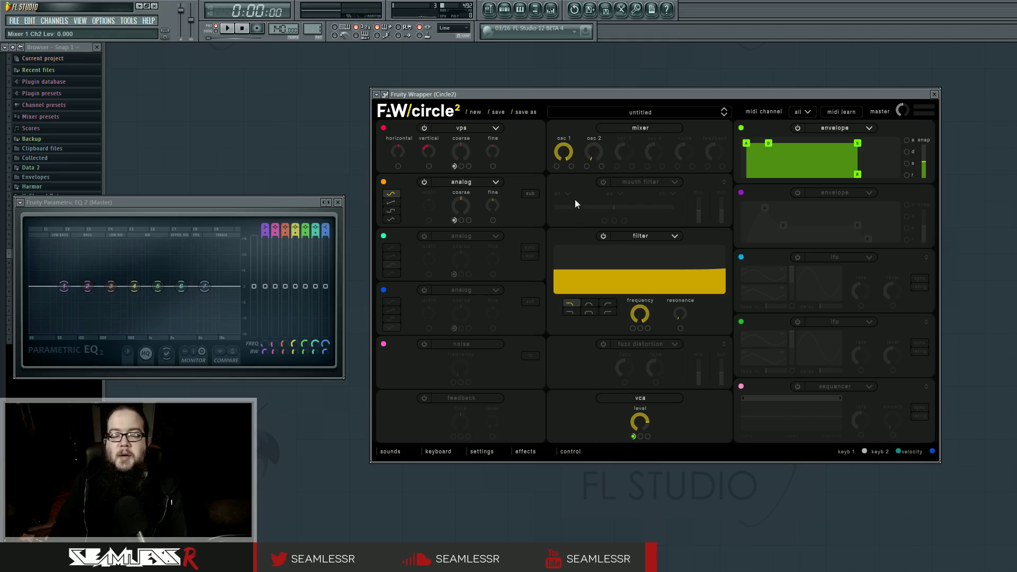
Route the second oscillator to the first oscillator's coarse pitch, raising the first one's coarse knob to maximum and lowering the second one's
left_click_drag(398, 181, 461, 166)
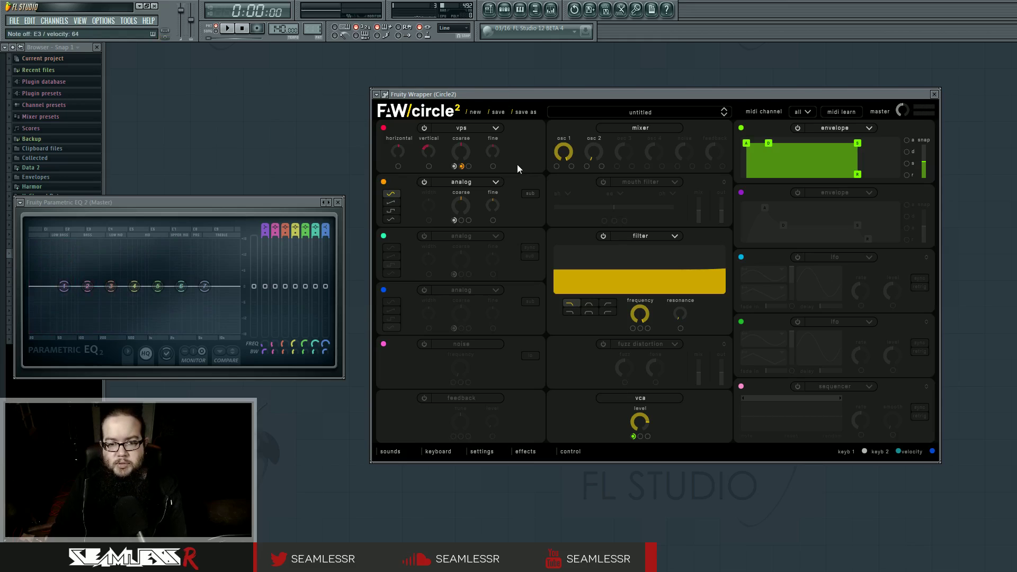
left_click_drag(460, 145, 460, 101)
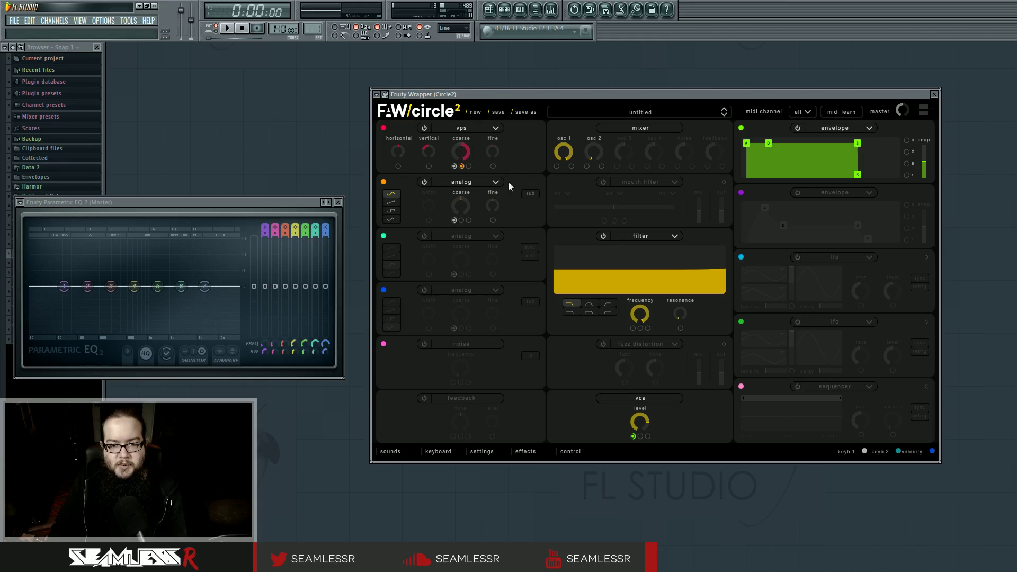
left_click_drag(469, 196, 464, 263)
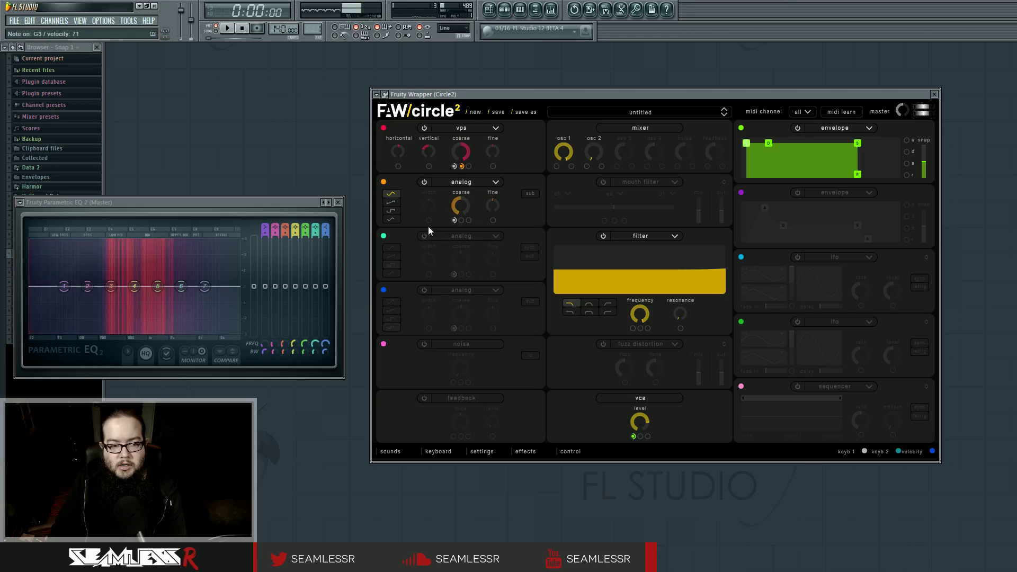
Adjust the second oscillator's modulation amount on the first one's coarse pitch and tweak the second oscillator's fine tuning
left_click(462, 167)
mouse_move(473, 162)
left_mouse_down()
mouse_move(473, 196)
mouse_move(471, 155)
left_mouse_up()
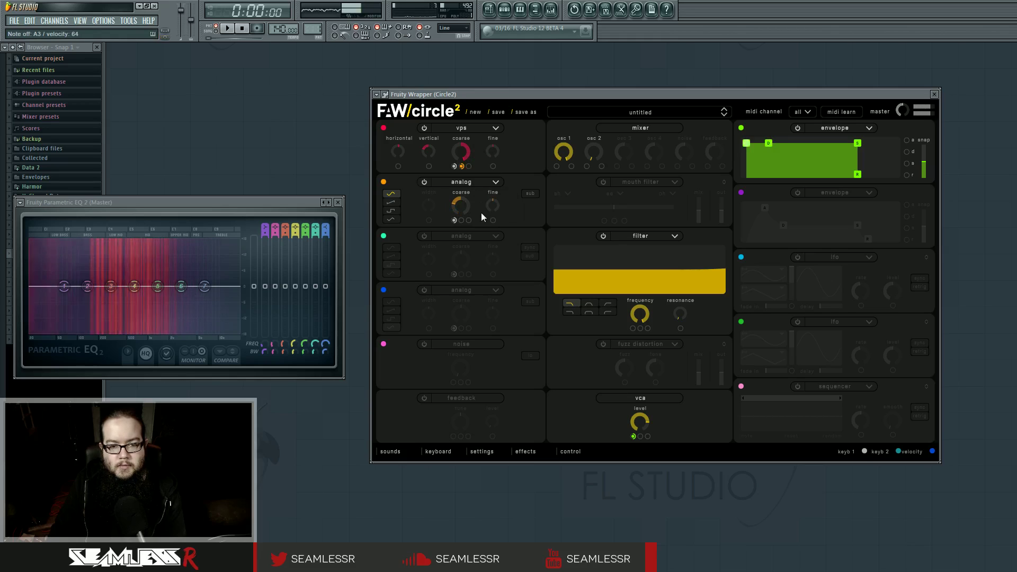
left_click_drag(488, 205, 490, 196)
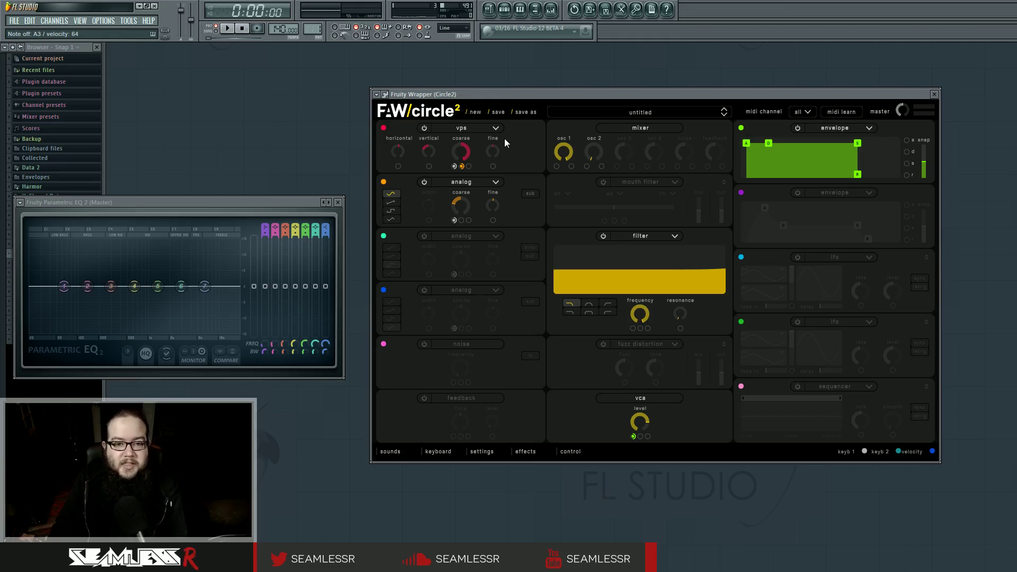
Change the first oscillator from VPS to analog with a sine wave, and readjust the modulation amount on its coarse pitch
left_click(474, 128)
left_click(485, 159)
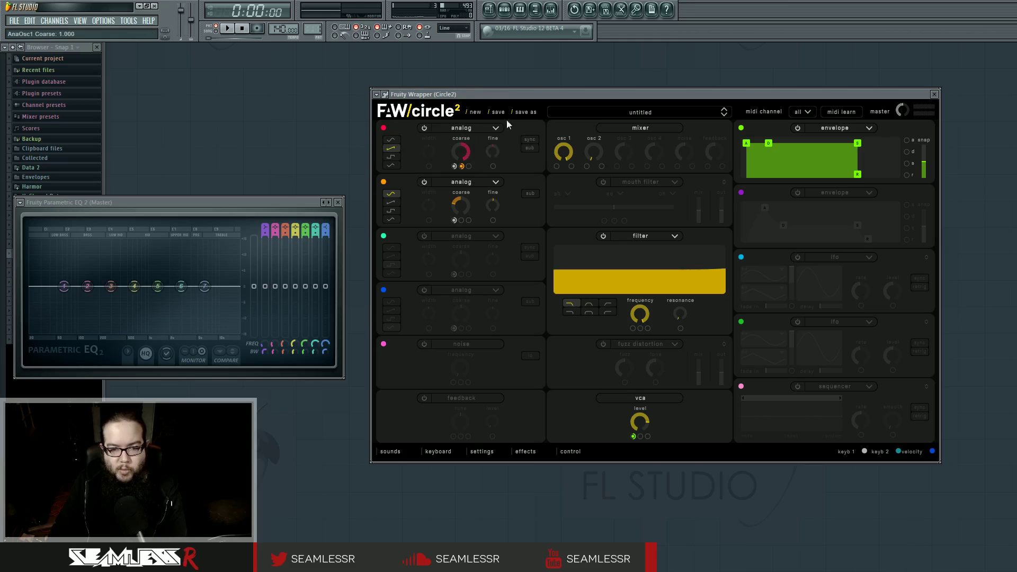
left_click(393, 139)
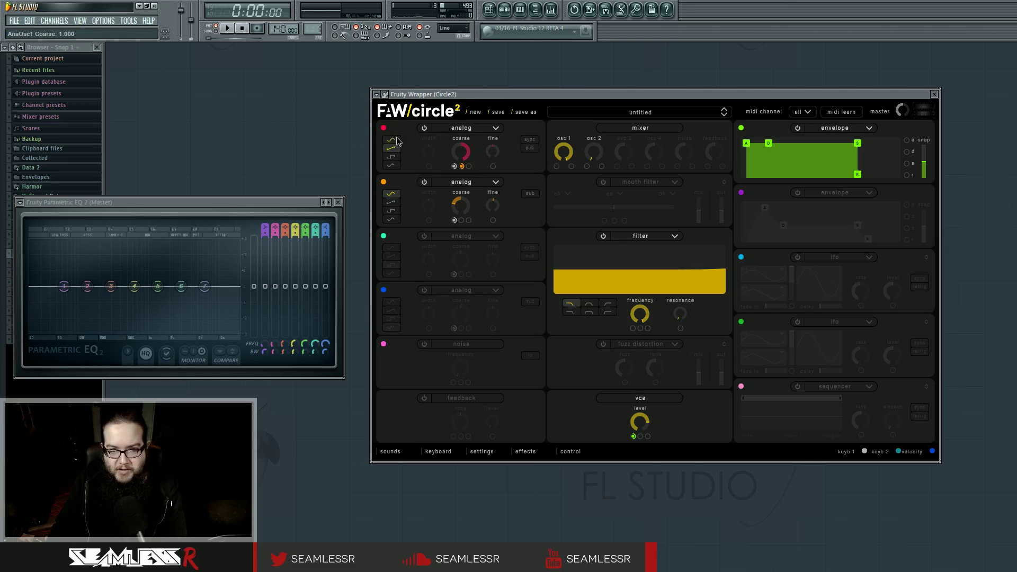
mouse_move(462, 166)
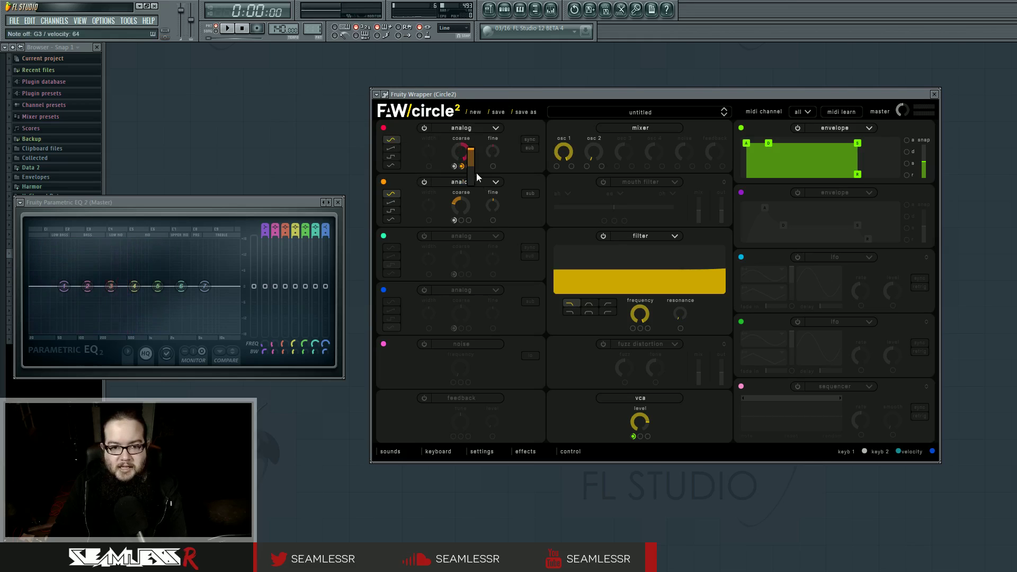
left_click_drag(472, 160, 471, 154)
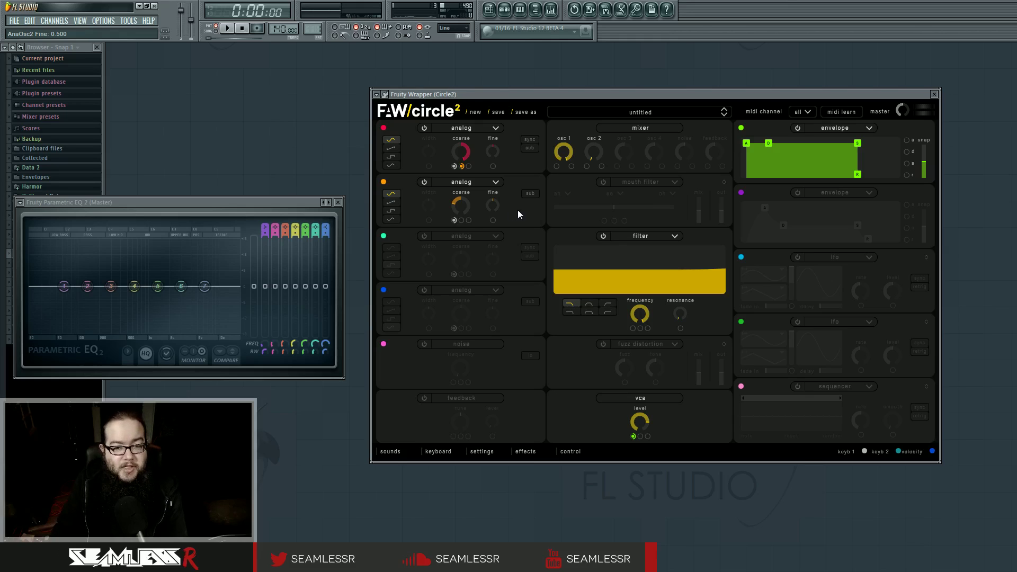
Enable the third oscillator at mixer level 0, routed to the first oscillator's coarse pitch, and lower its own coarse tuning
left_click(424, 236)
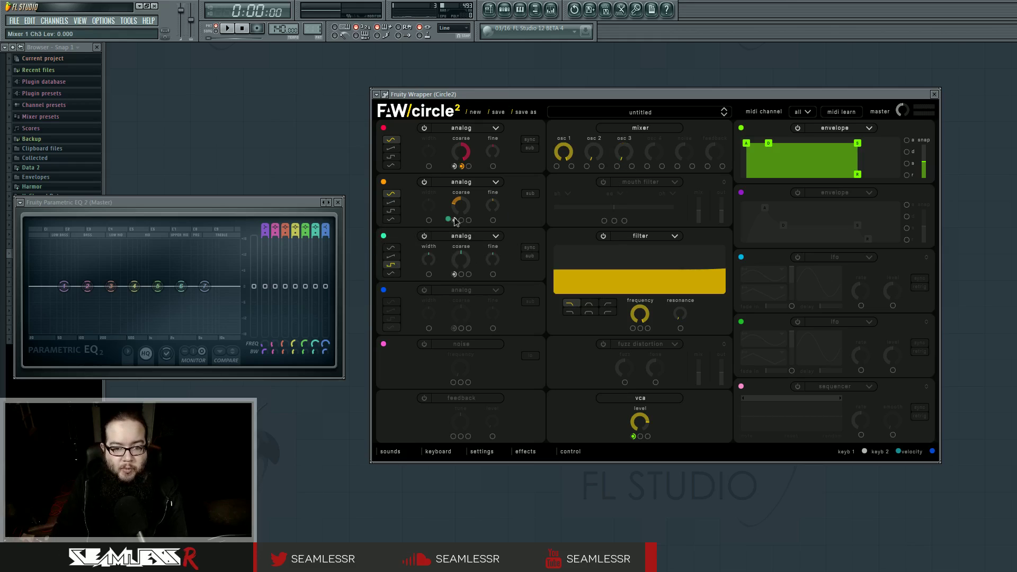
left_click(469, 166)
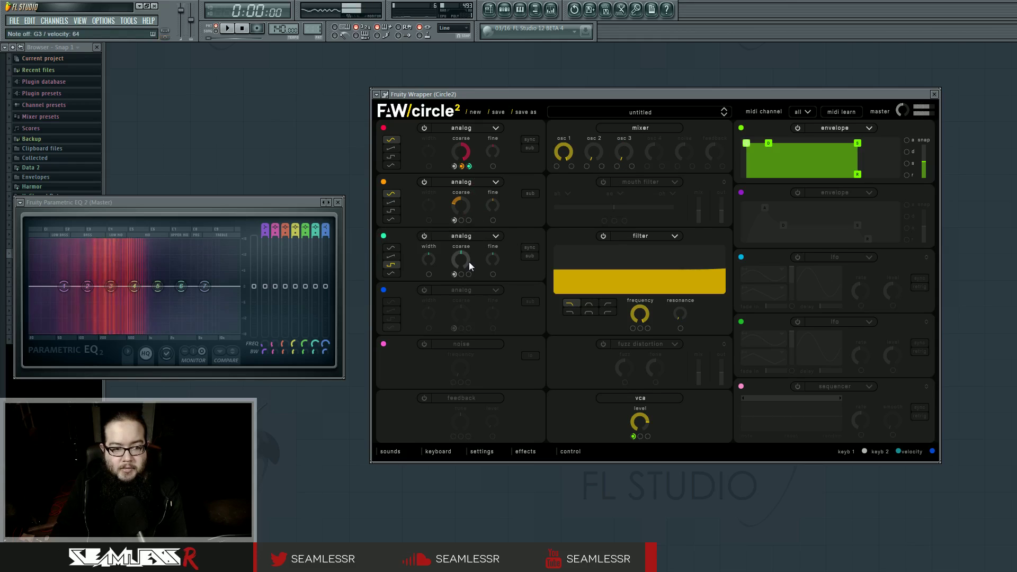
left_click_drag(464, 252, 456, 283)
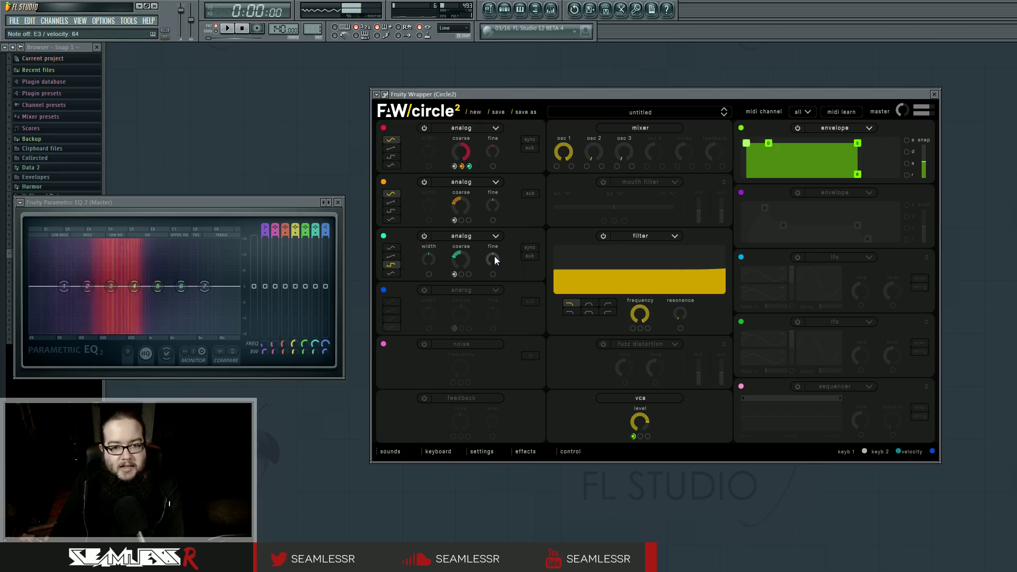
Enable the fourth oscillator with lowered coarse tuning, and turn on the effect slot above the filter as overdrive
left_click(424, 290)
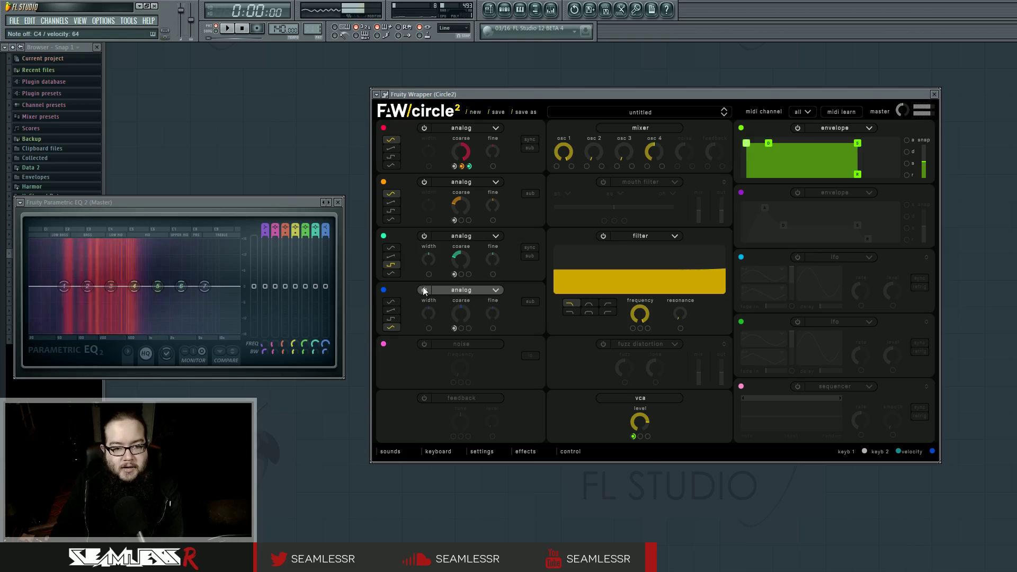
left_click_drag(463, 308, 460, 338)
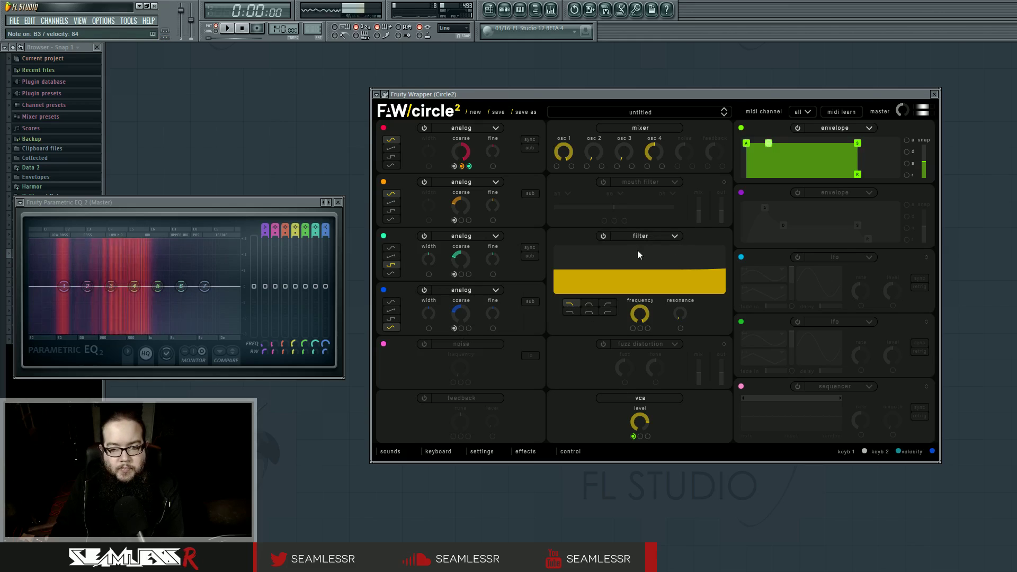
left_click(639, 185)
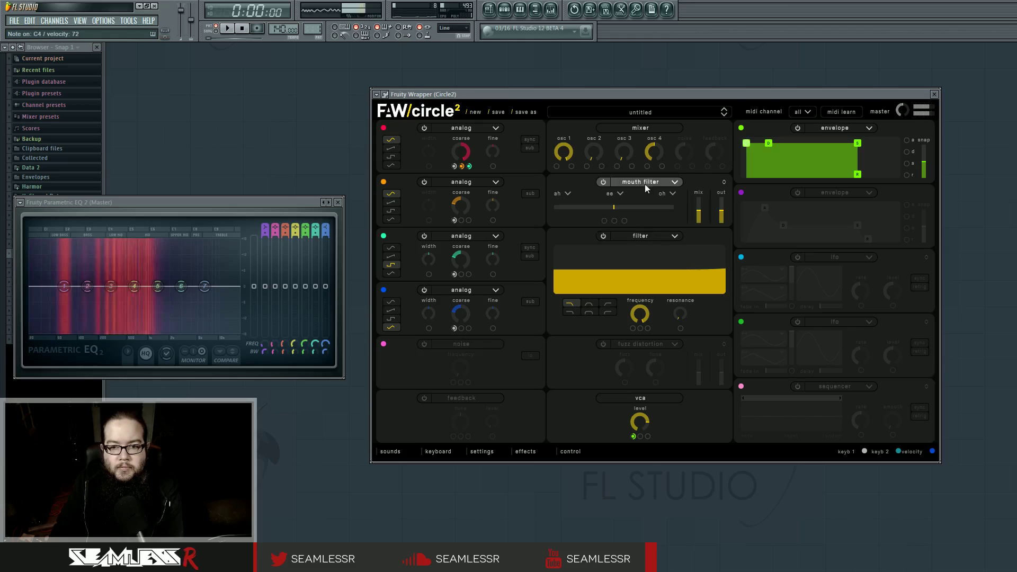
left_click_drag(627, 204, 627, 160)
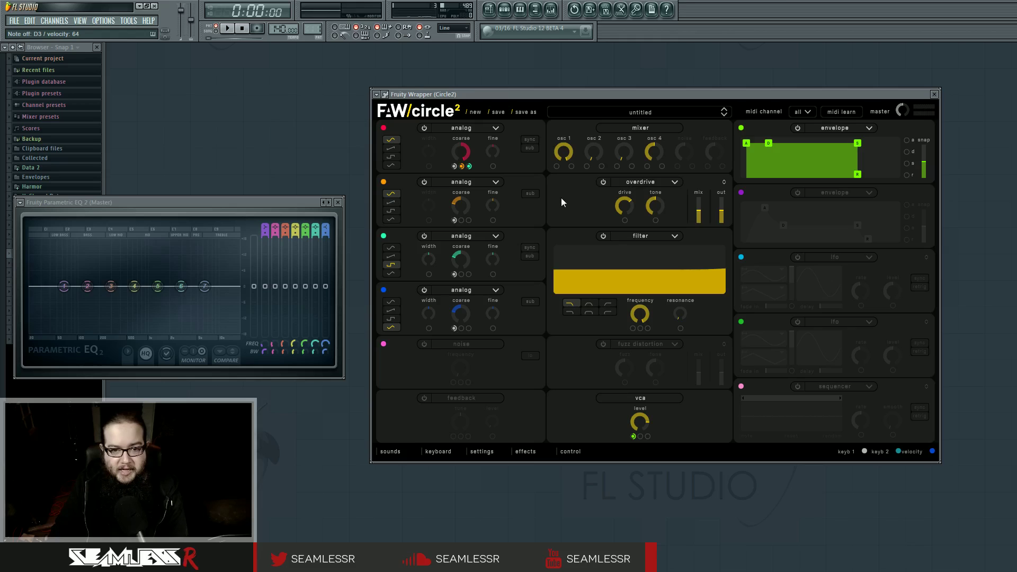
Slightly readjust the coarse tuning of the second and third oscillators
left_click_drag(458, 199, 458, 198)
left_click_drag(461, 251, 460, 253)
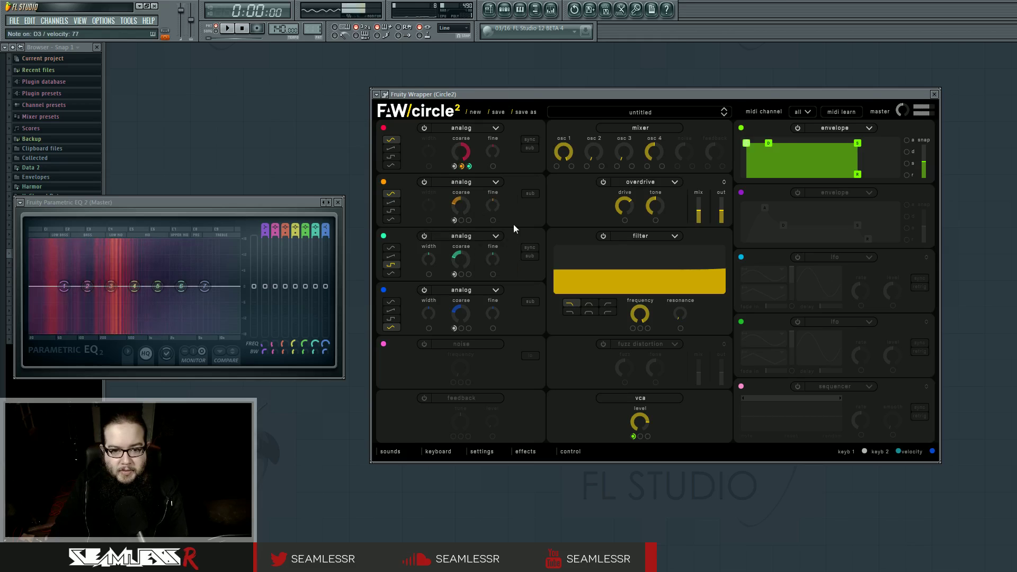
Change the overdrive to a ring modulator at full mix and output, with its frequency modulated by keyb 1
left_click(649, 180)
left_click(653, 257)
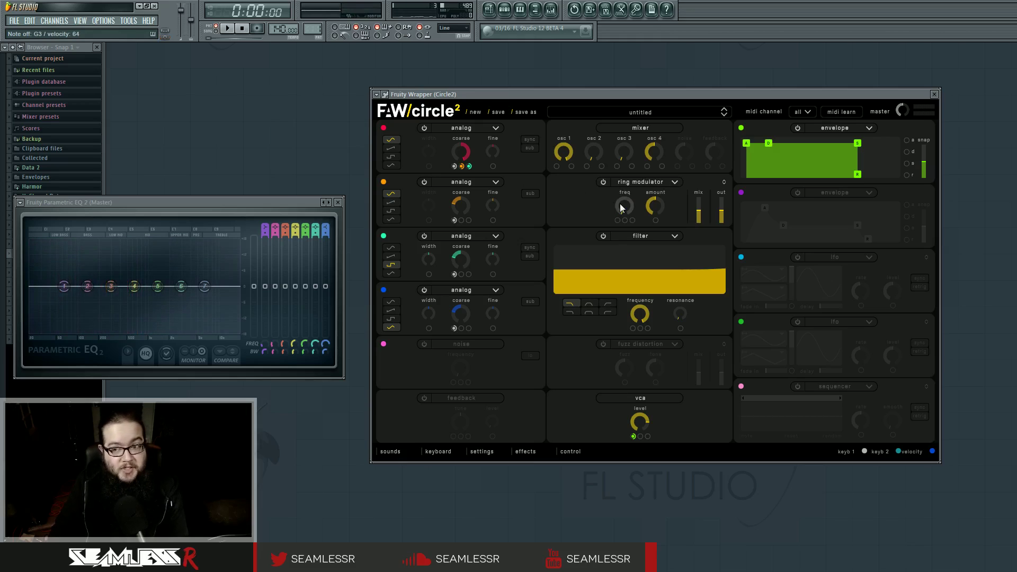
left_click_drag(622, 208, 698, 197)
left_click_drag(721, 210, 721, 198)
left_click_drag(652, 198, 633, 225)
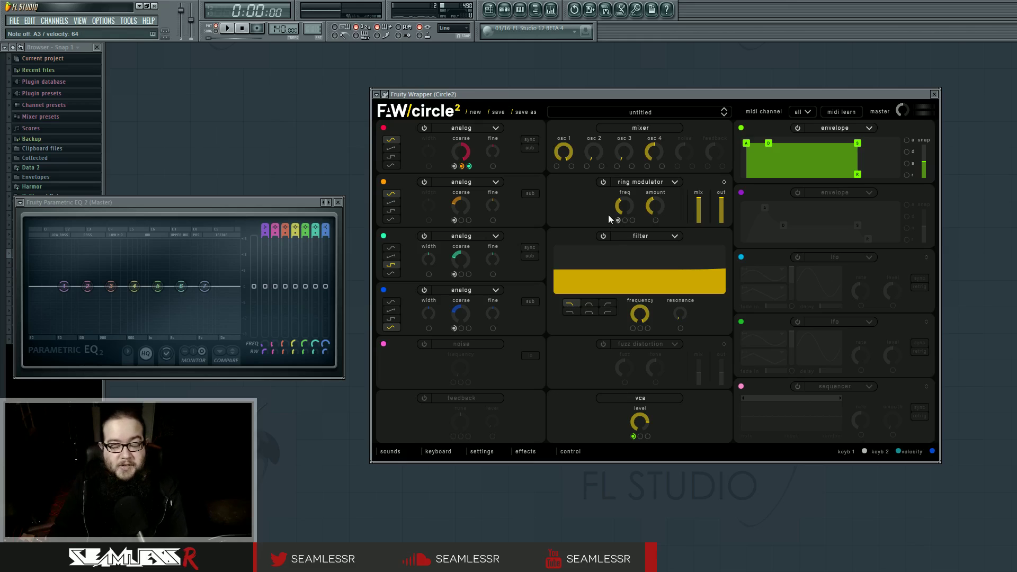
Try the third oscillator as modulator of the ring modulator's frequency, and route it to the amount instead, with the amount at 1.000
left_click_drag(384, 237, 624, 201)
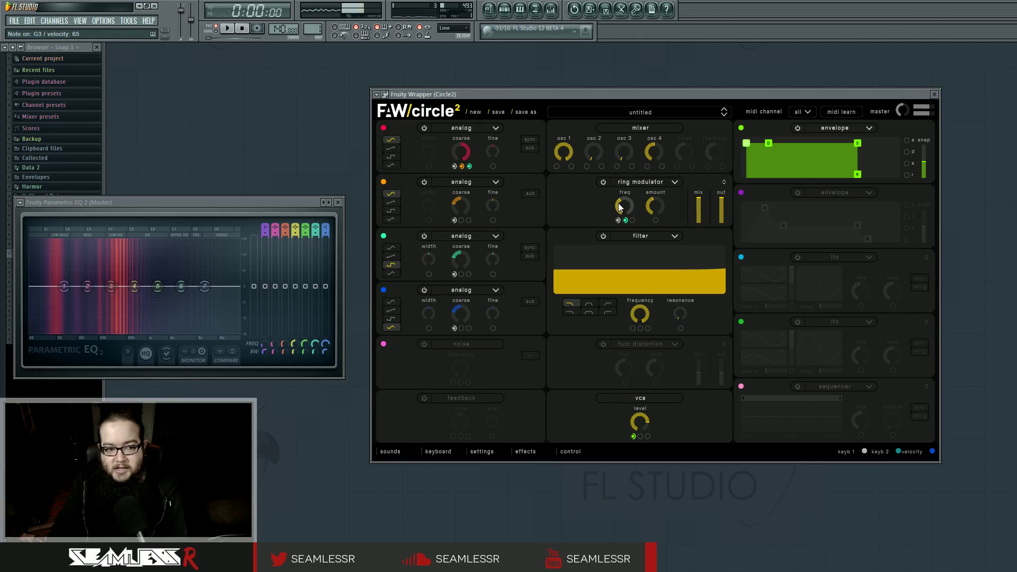
left_click(625, 220)
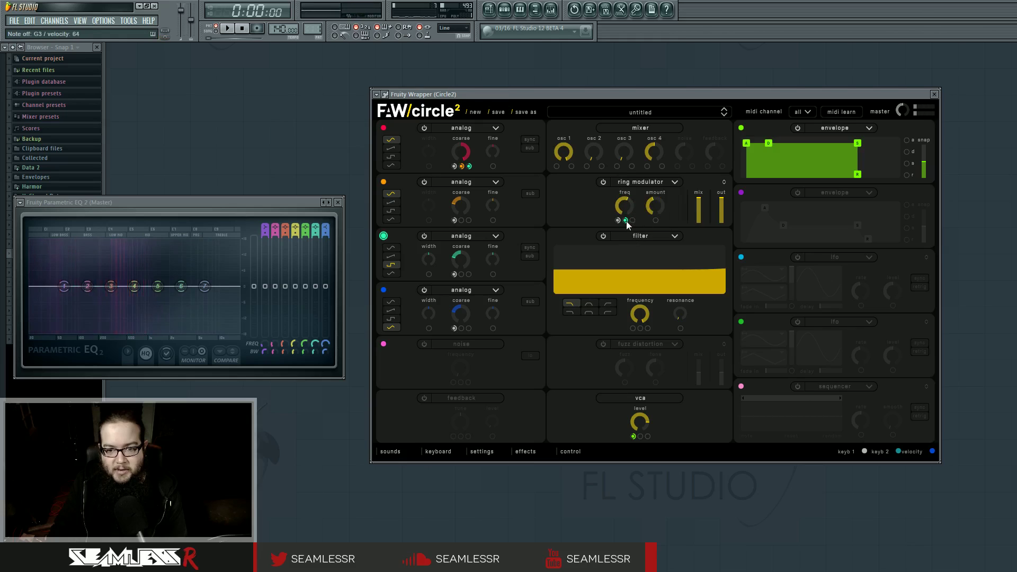
left_click_drag(626, 220, 660, 162)
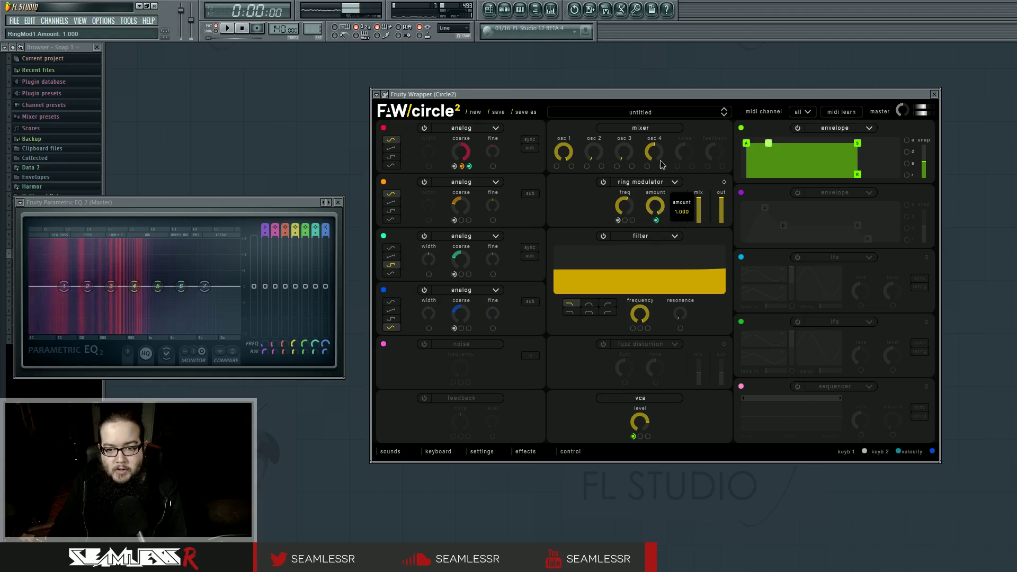
mouse_move(655, 220)
mouse_move(665, 220)
left_mouse_down()
mouse_move(667, 263)
mouse_move(671, 197)
mouse_move(655, 237)
left_mouse_up()
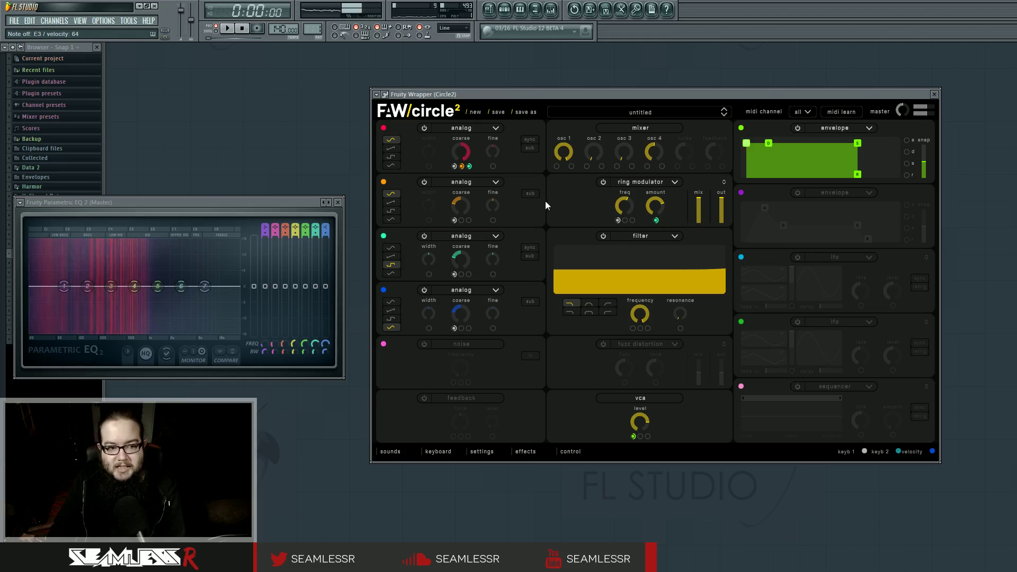
Try other waveforms on the third oscillator, return it to the pulse wave, and adjust its pulse width to about 48%
left_click(392, 249)
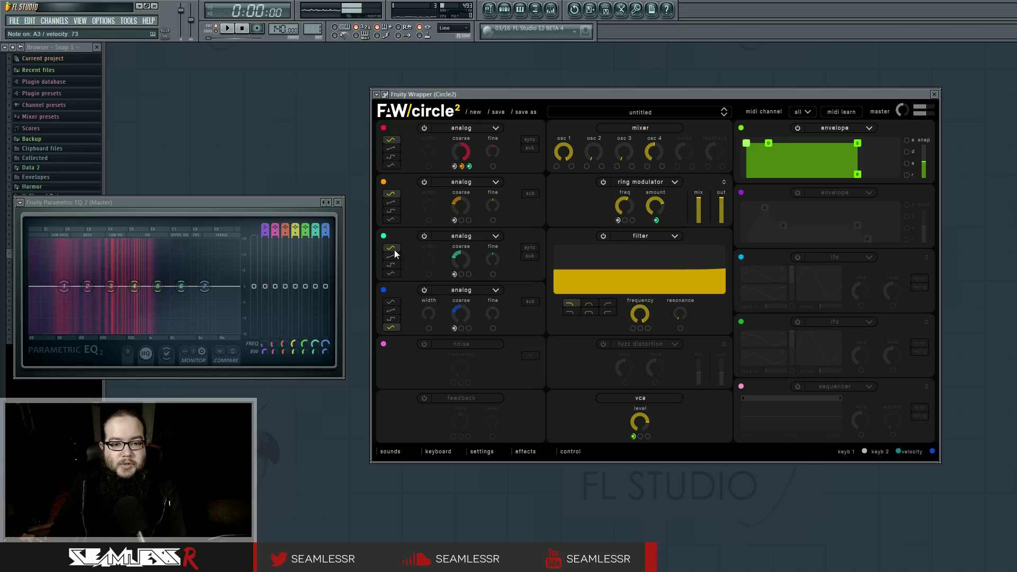
left_click(392, 272)
left_click(394, 249)
left_click(396, 265)
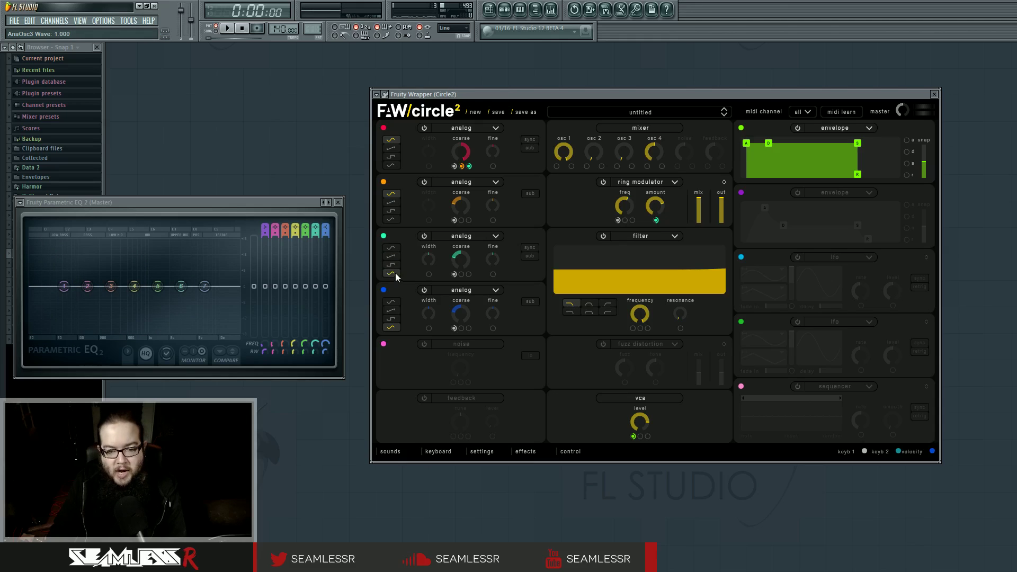
mouse_move(435, 259)
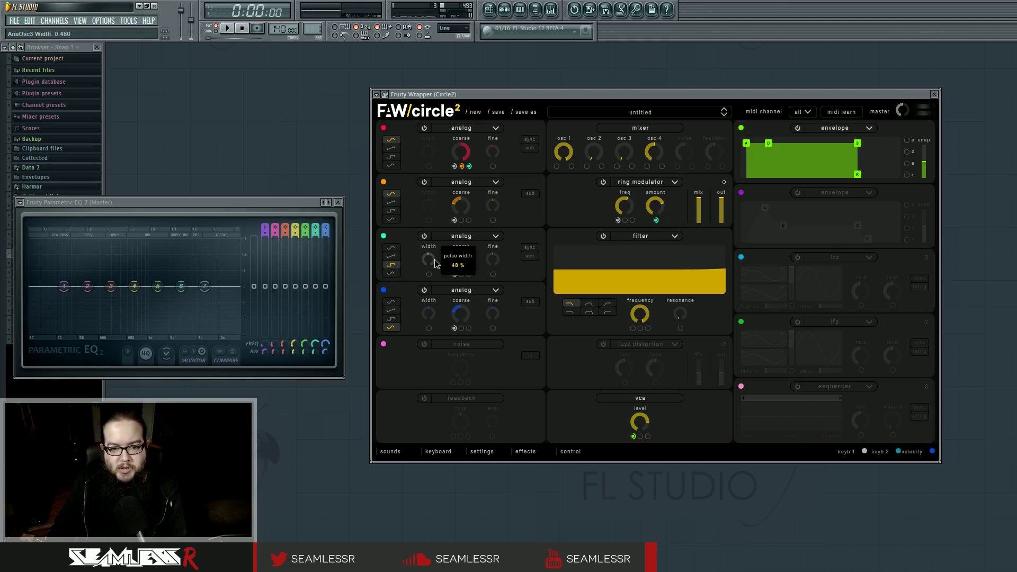
scroll(434, 259, "up", 1)
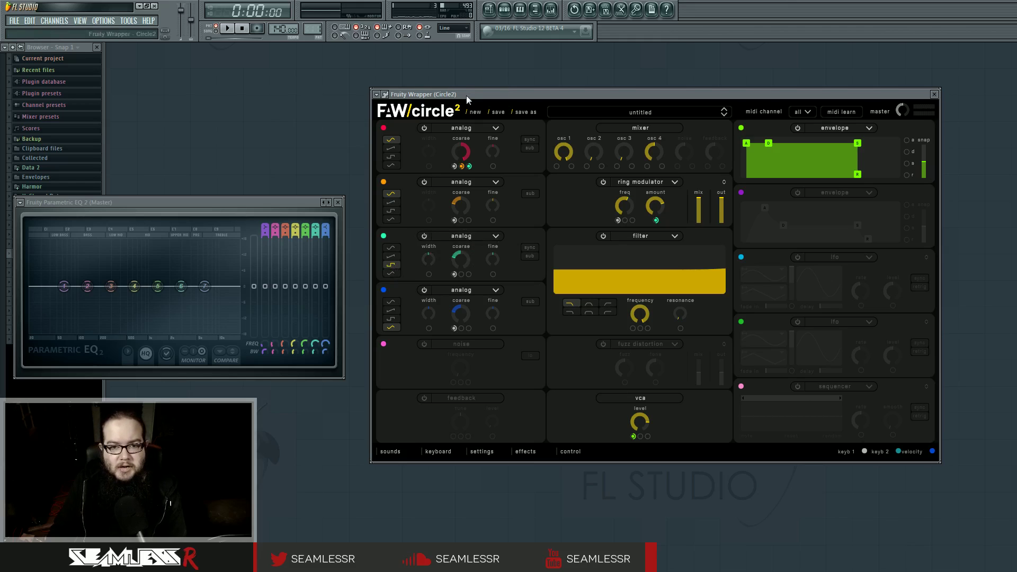
Start a new patch and raise the first envelope's sustain to 1.000
left_click(474, 112)
left_click_drag(870, 175, 857, 141)
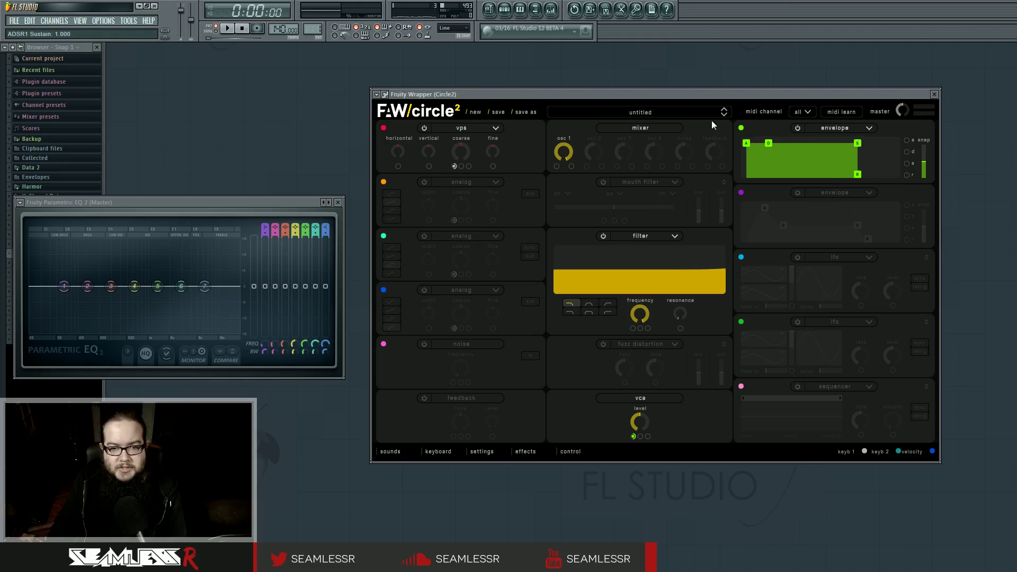
Change the first oscillator to wavetable, choose the bogota and bishkek waves, and adjust the blend between them
left_click(475, 151)
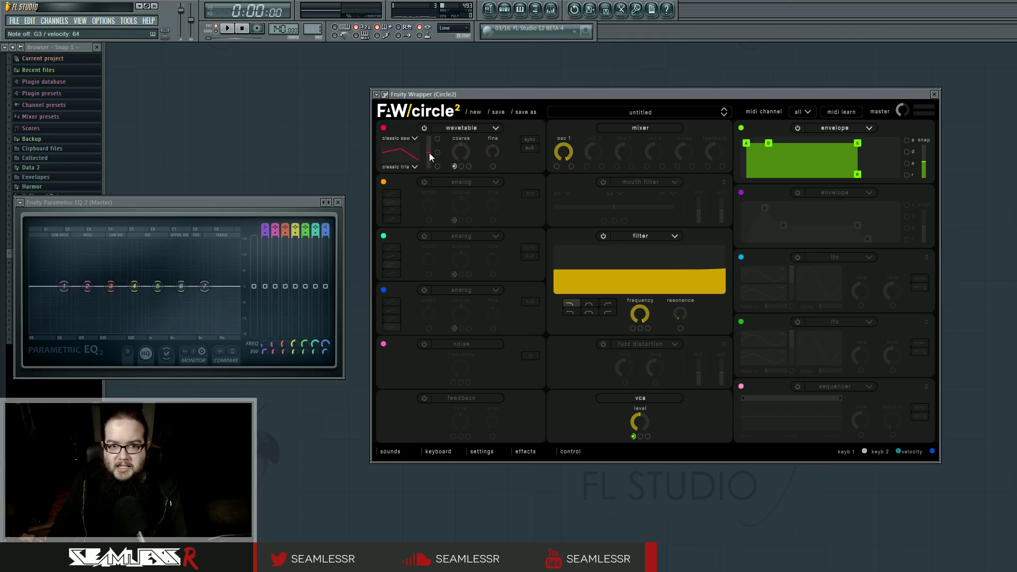
left_click(415, 139)
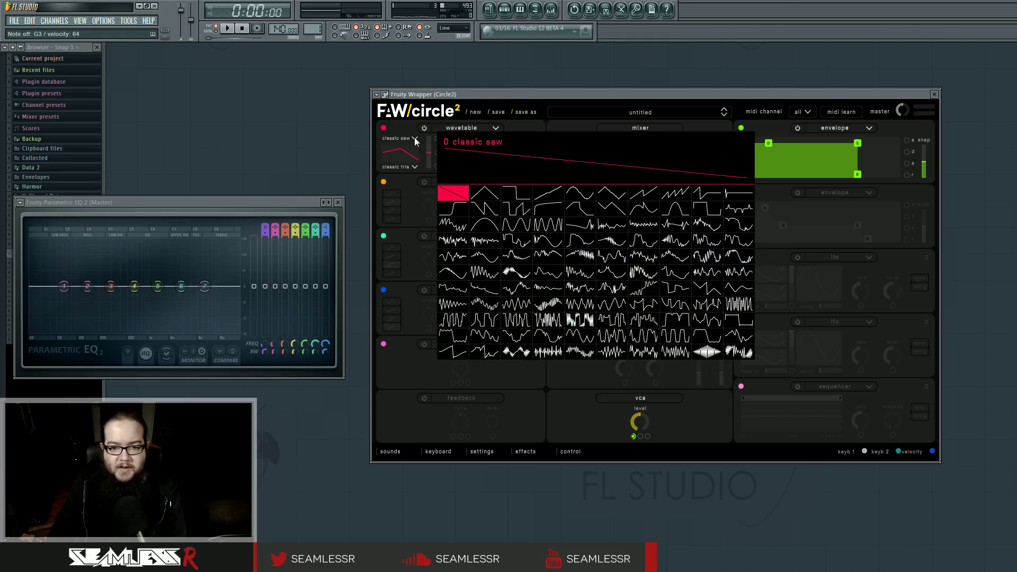
left_click(528, 246)
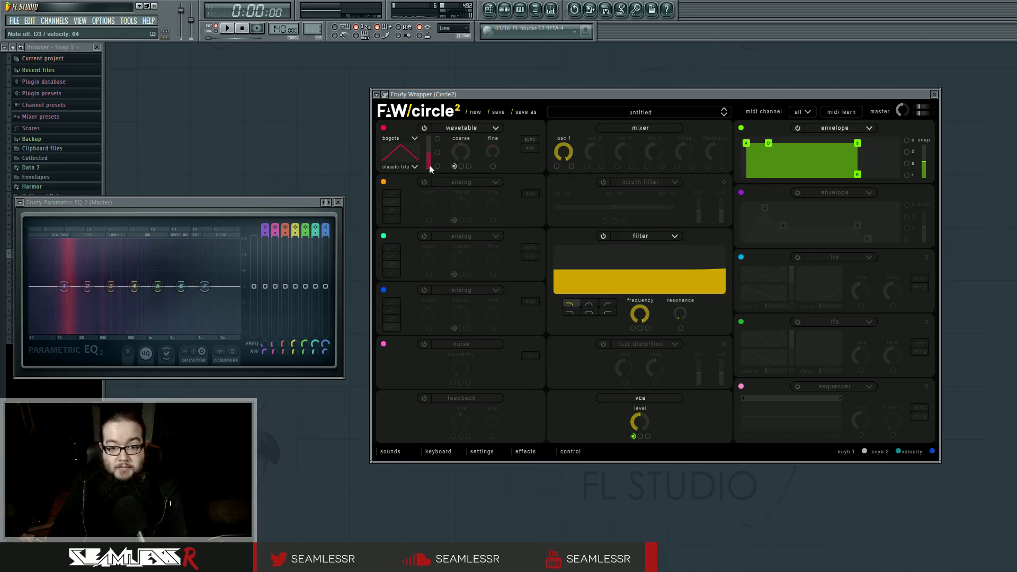
left_click(412, 167)
mouse_move(429, 167)
left_mouse_down()
mouse_move(429, 116)
mouse_move(428, 166)
mouse_move(430, 136)
mouse_move(429, 148)
left_mouse_up()
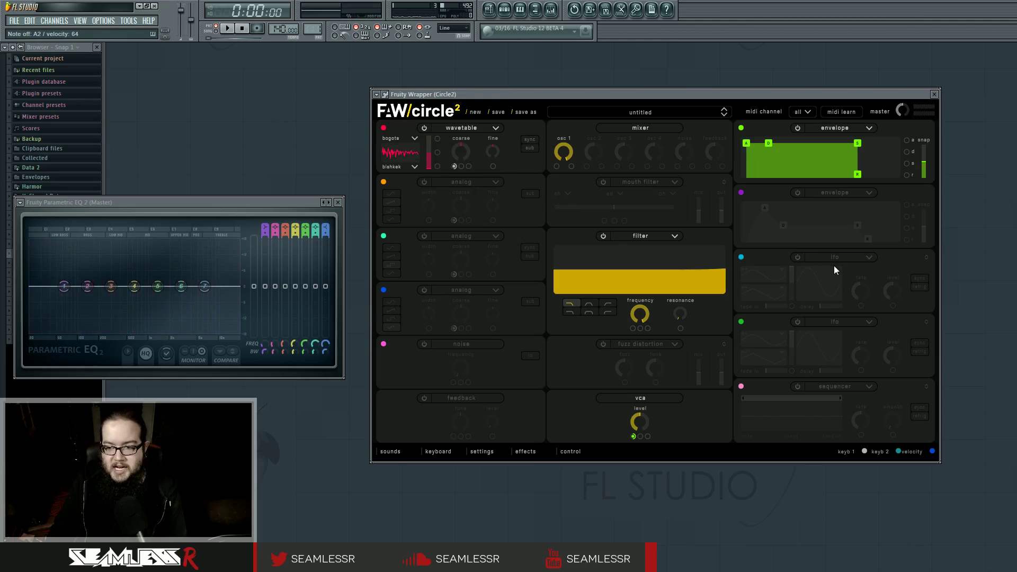
Enable the second oscillator as a sine wave at mixer level 0, and route it to the first oscillator's coarse pitch
left_click(426, 184)
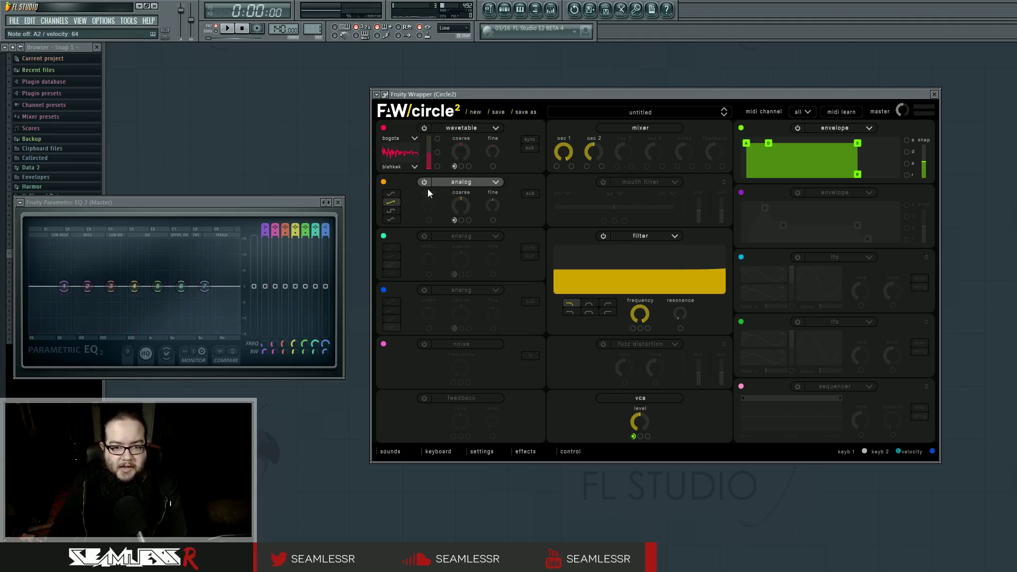
left_click(392, 194)
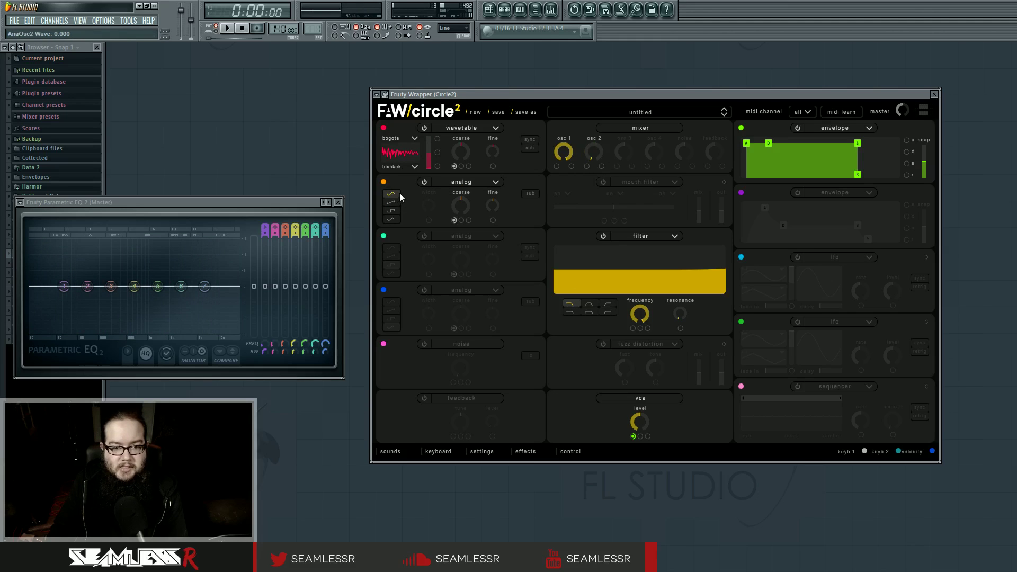
left_click_drag(382, 183, 461, 166)
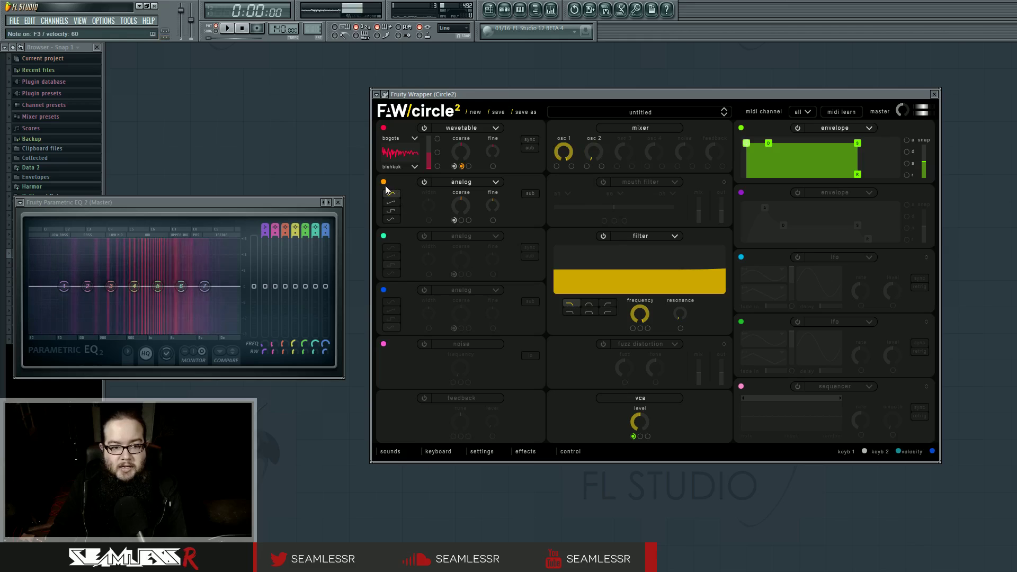
Try different coarse and fine tunings on the second oscillator, and reset both to 0
mouse_move(460, 202)
left_mouse_down()
mouse_move(456, 227)
mouse_move(462, 200)
left_mouse_up()
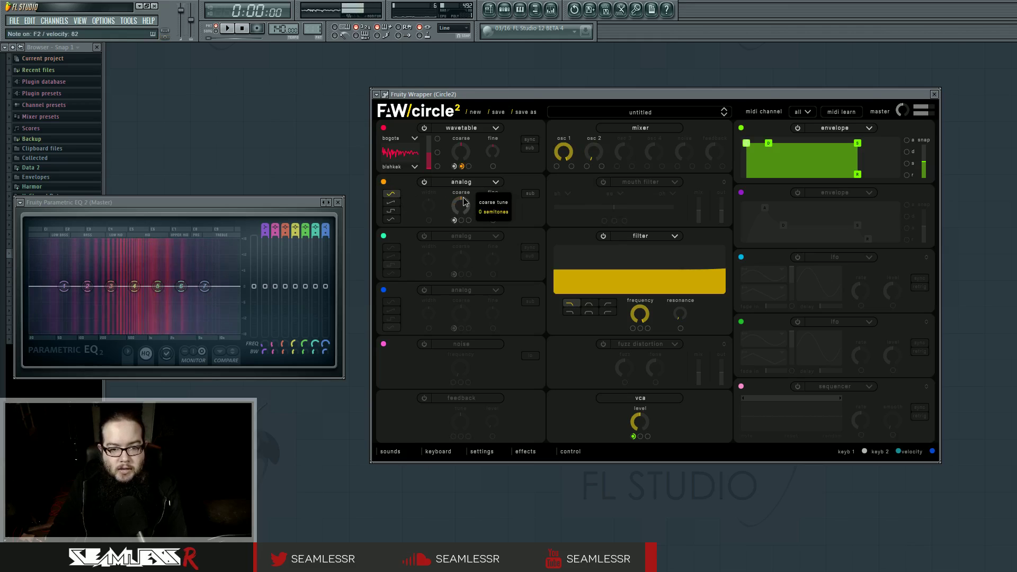
left_click_drag(487, 202, 487, 202)
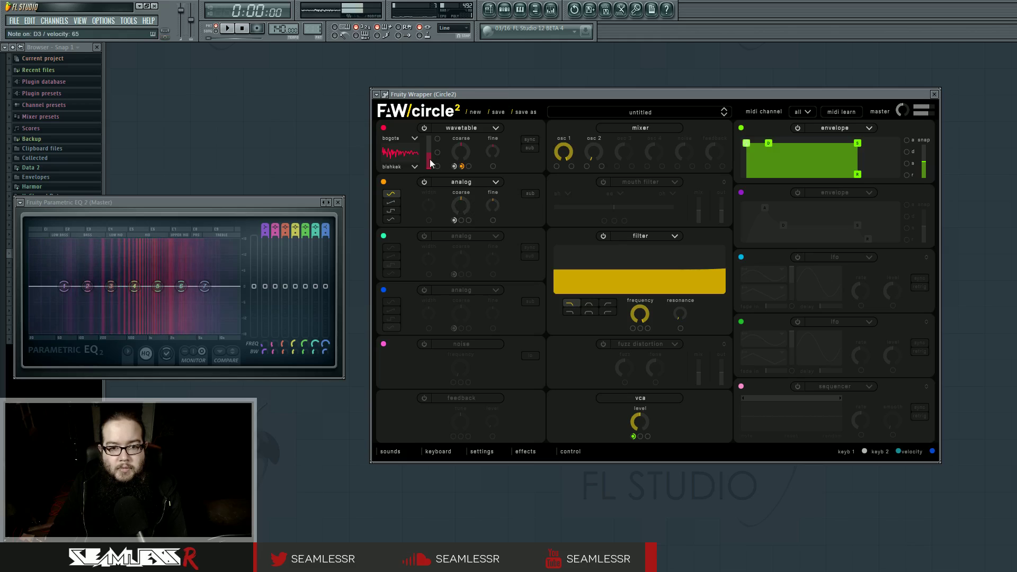
double_click(461, 205)
double_click(492, 204)
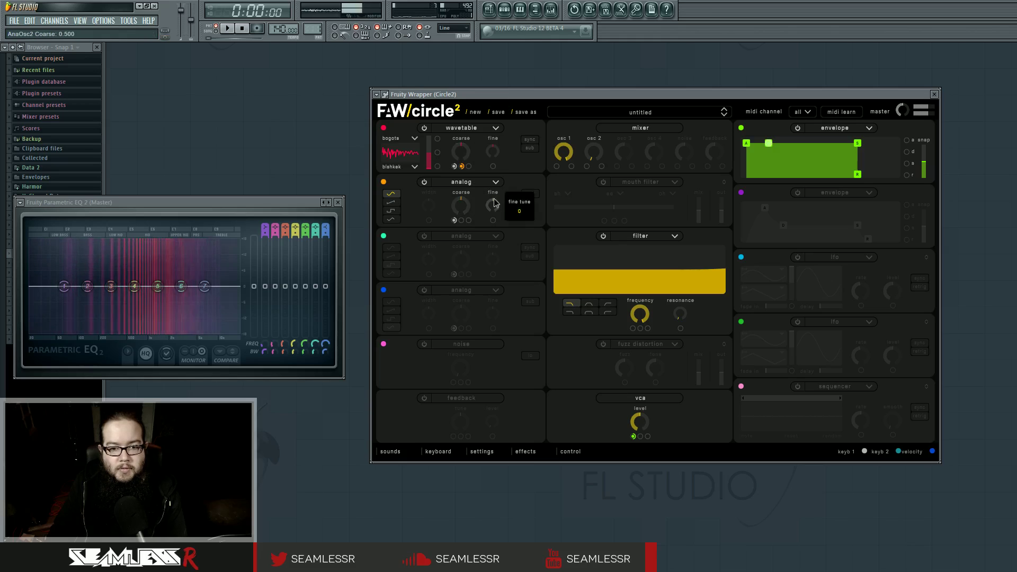
Enable the first LFO and route both it and the second oscillator to the first oscillator's wavetable blend
left_click(797, 256)
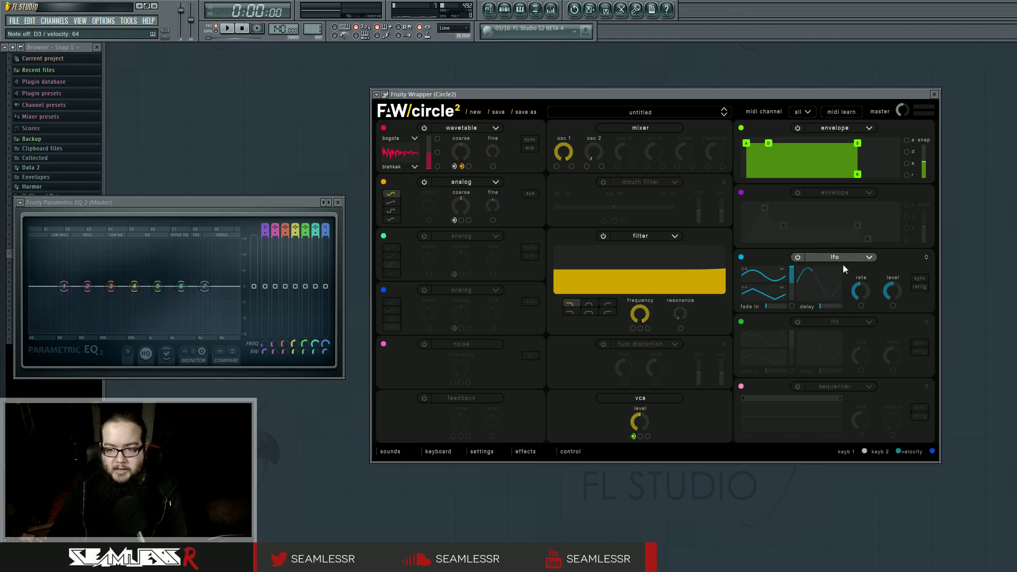
left_click_drag(740, 258, 438, 152)
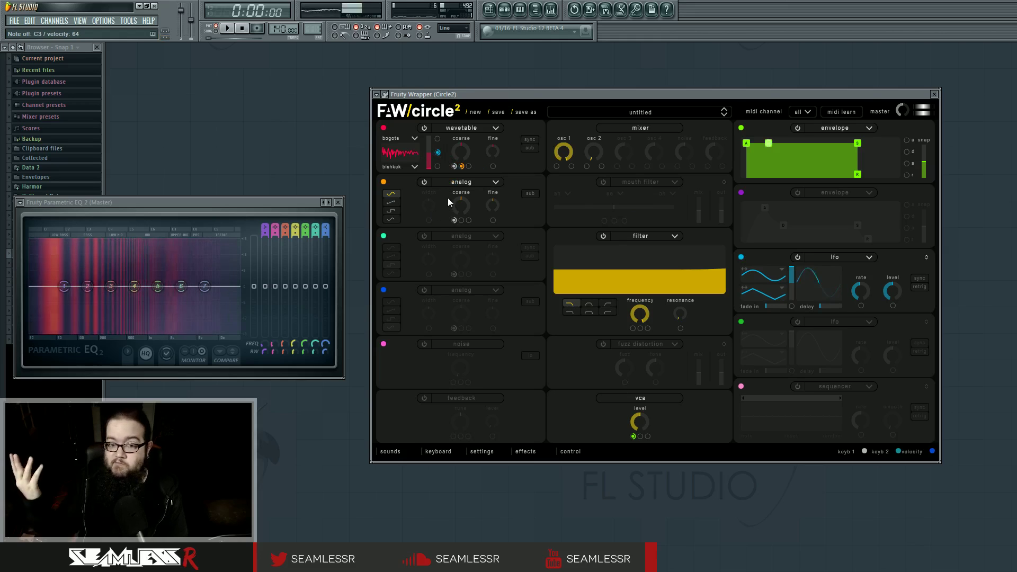
left_click_drag(384, 181, 473, 185)
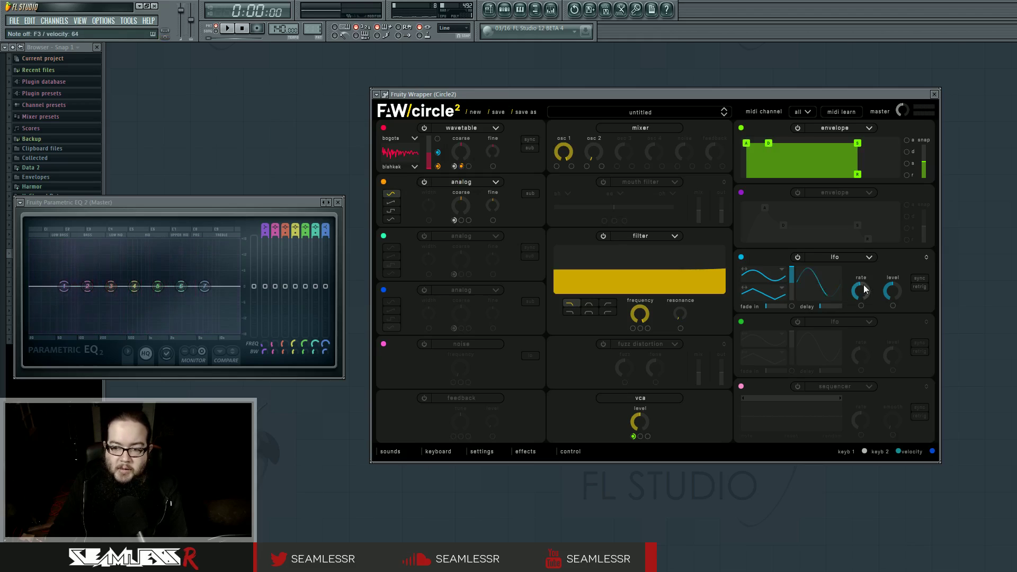
Try different rates on the LFO with its tempo sync turned on
left_click_drag(866, 289, 867, 240)
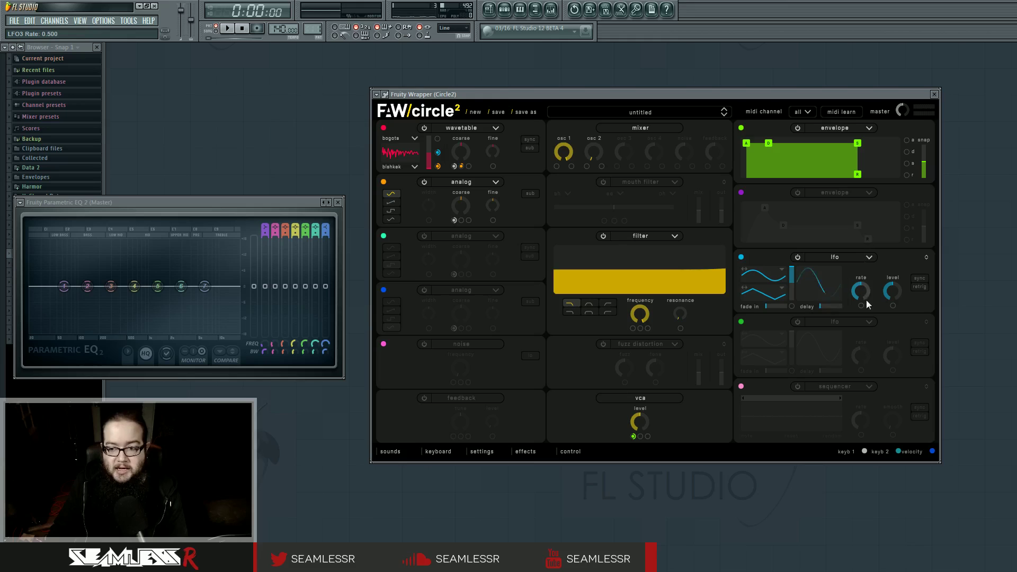
left_click(919, 278)
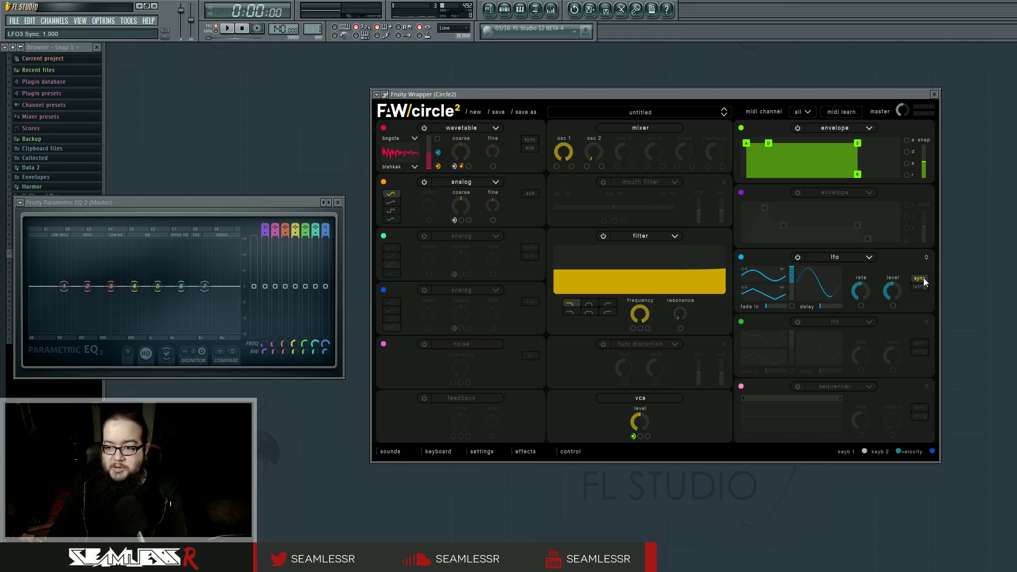
left_click_drag(854, 291, 874, 296)
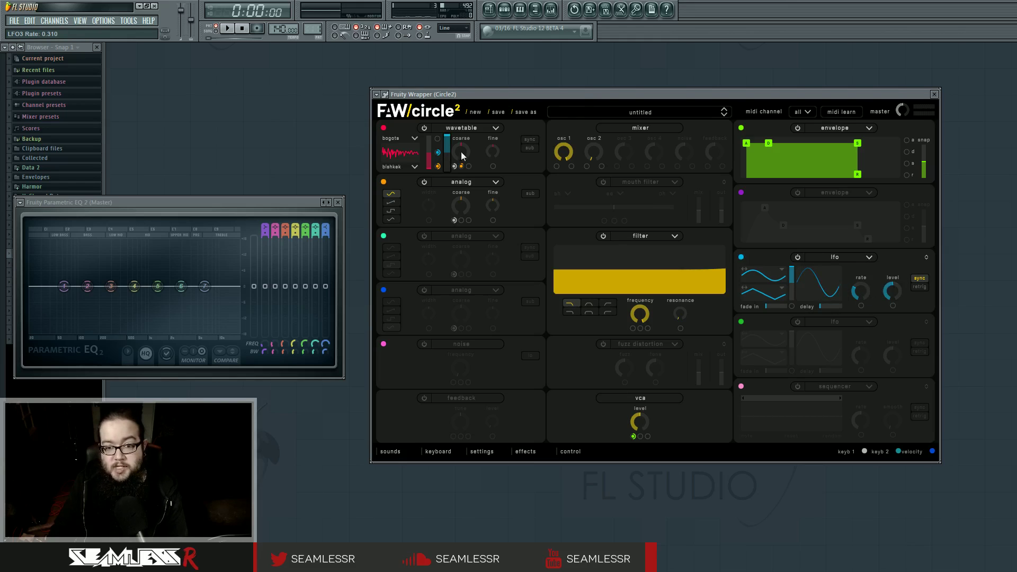
Preview the LFO's waveform choices, and try out its wave mix and fade-in
left_click(783, 271)
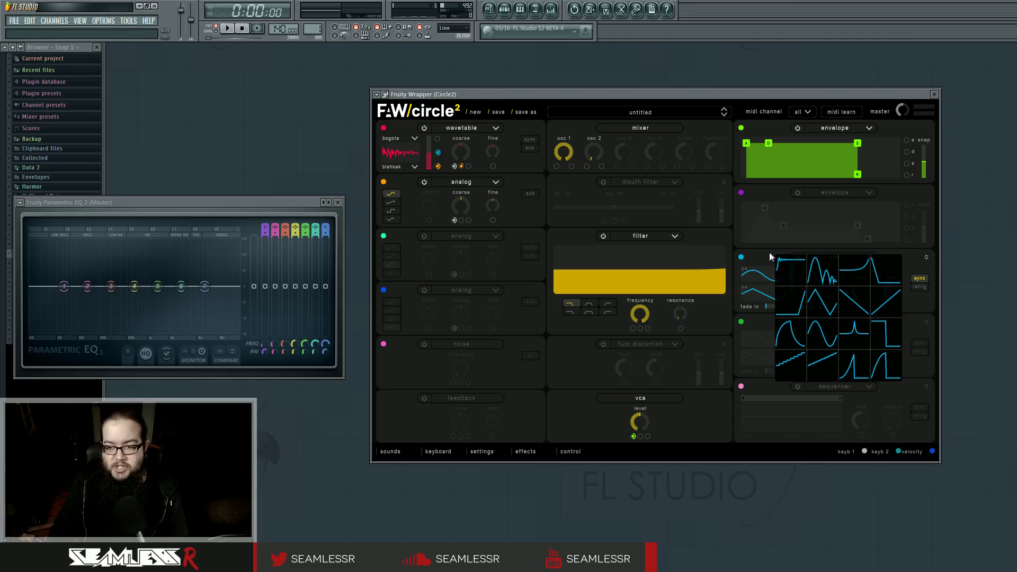
left_click(774, 284)
left_click_drag(791, 275, 787, 256)
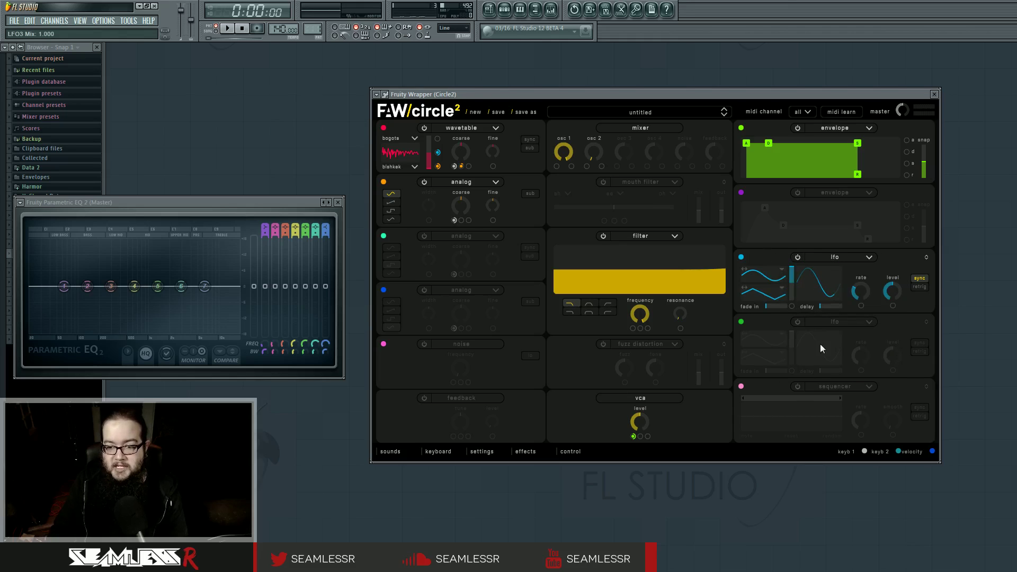
left_click_drag(768, 305, 758, 306)
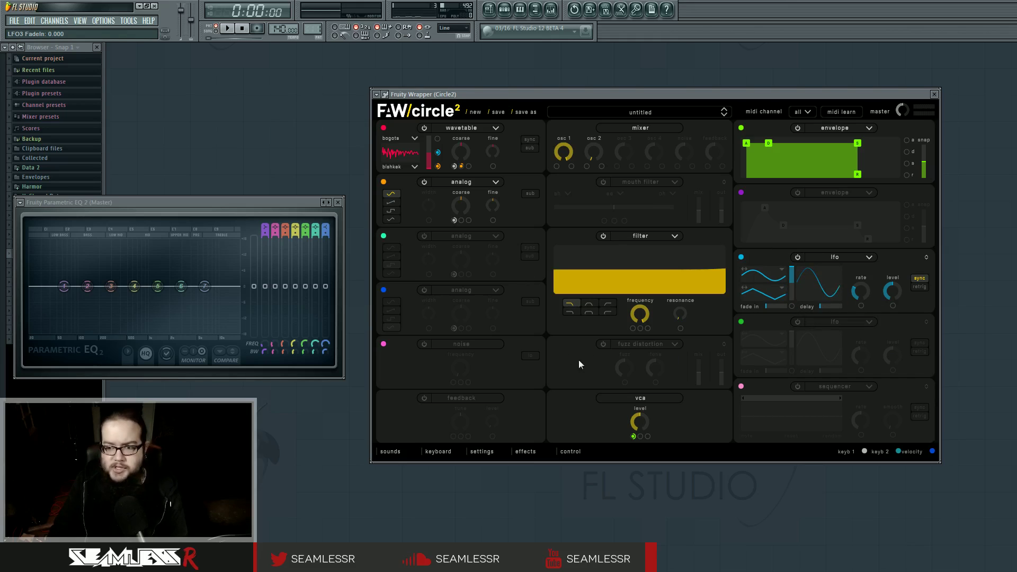
Turn off the LFO's sync and modulate its rate with keyb 1, readjusting the rate and the modulation amount
left_click(860, 288)
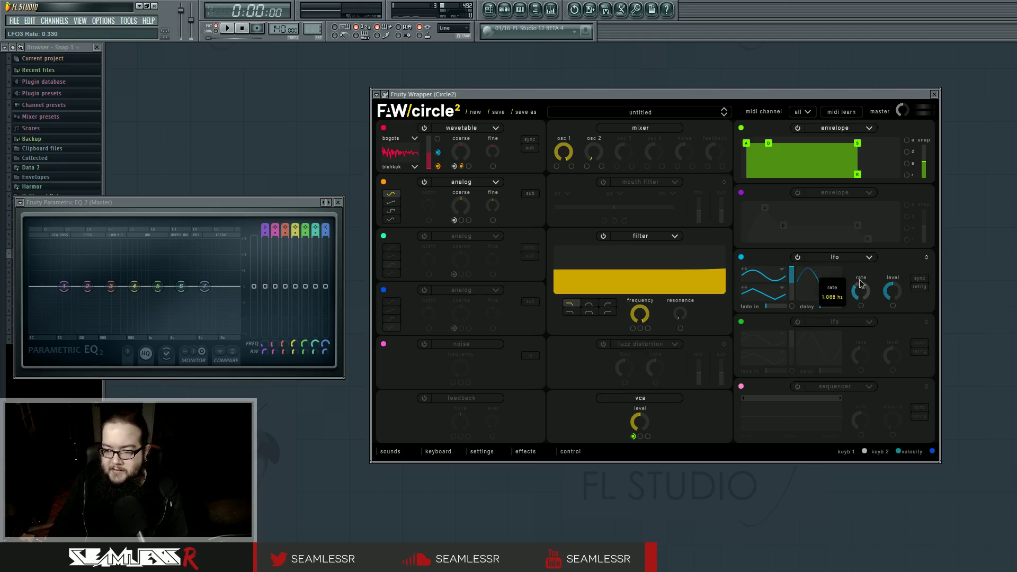
left_click_drag(863, 451, 860, 306)
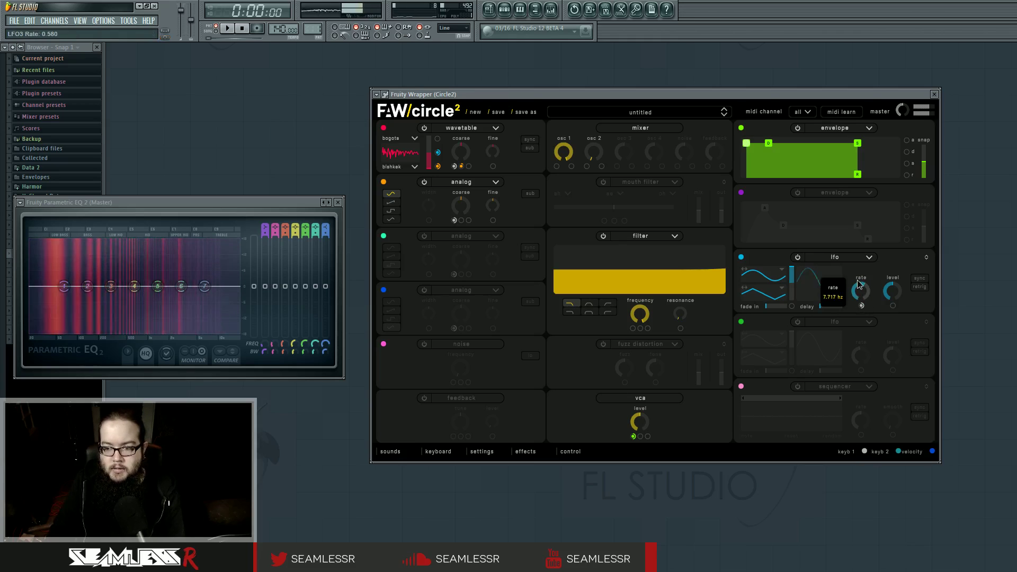
left_click(862, 305)
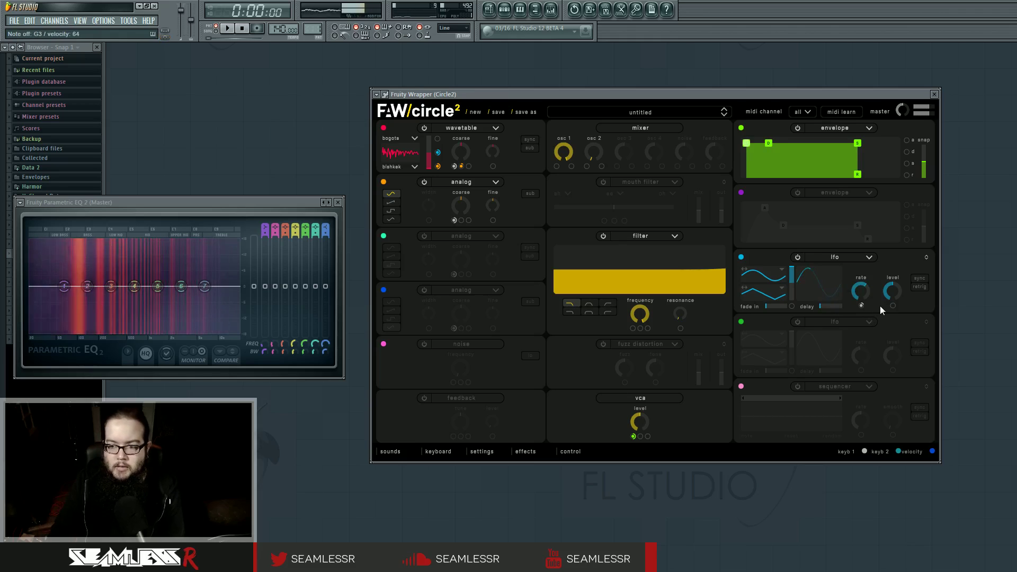
left_click(861, 306)
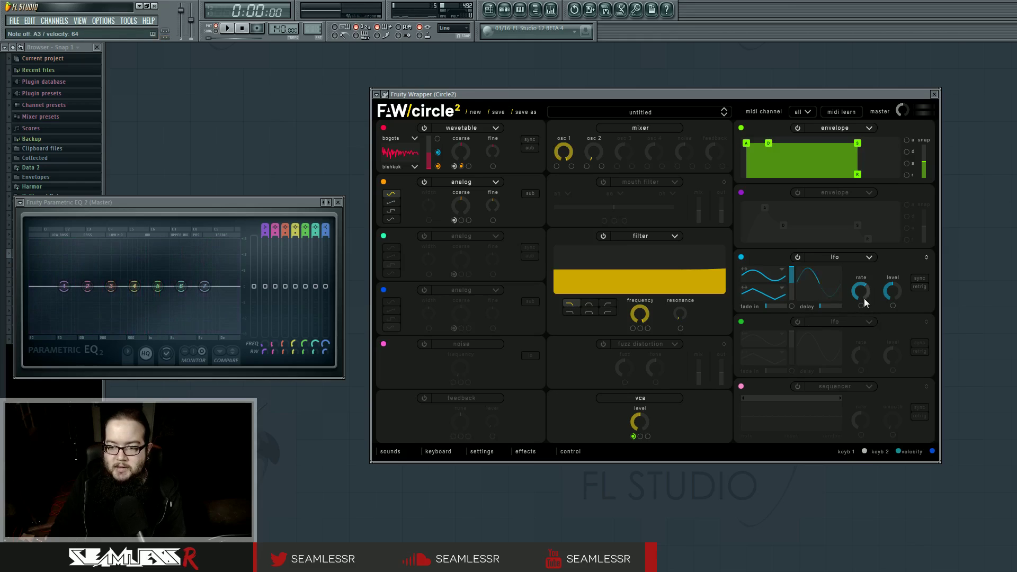
left_click_drag(864, 451, 861, 308)
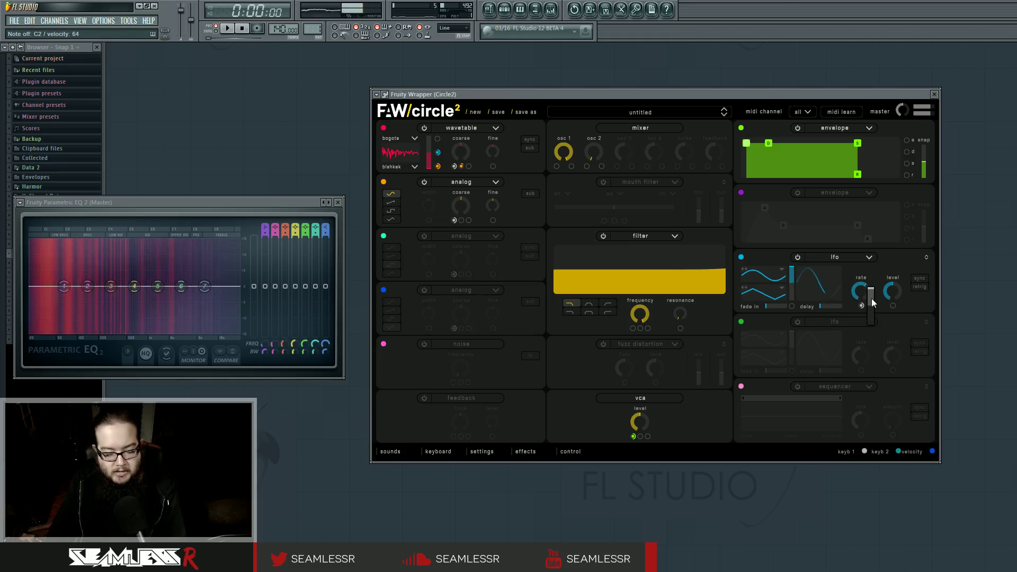
Try different rate, level and wave mix settings on the first LFO, and switch the LFO off
left_click_drag(860, 288, 853, 295)
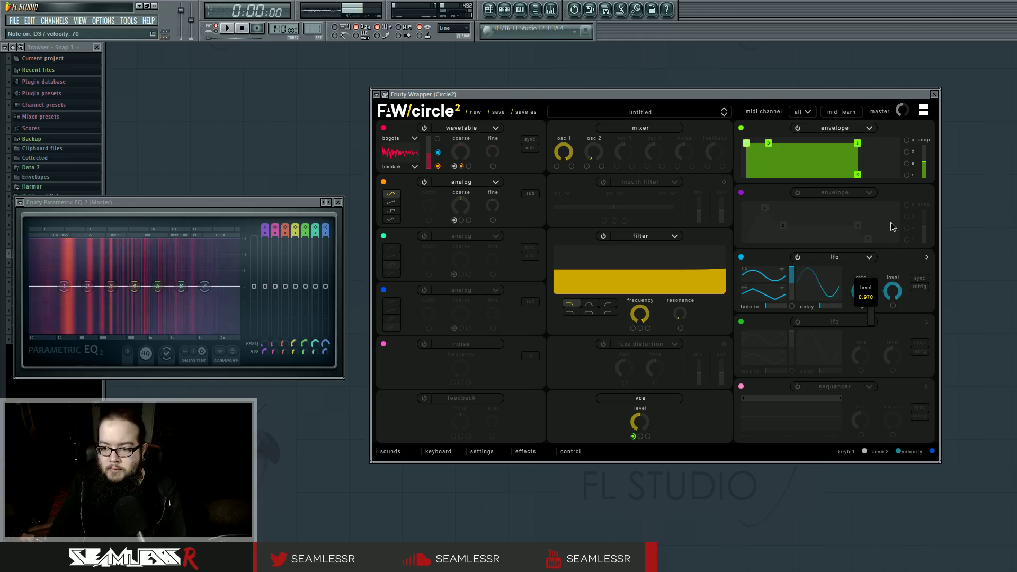
left_click_drag(897, 293, 898, 332)
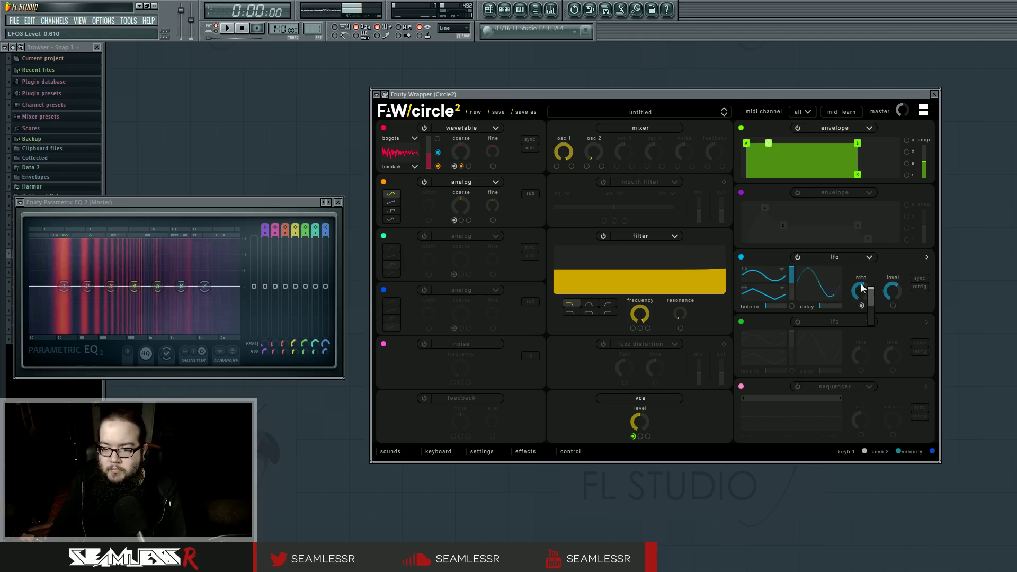
left_click_drag(791, 275, 791, 301)
left_click_drag(891, 296, 889, 290)
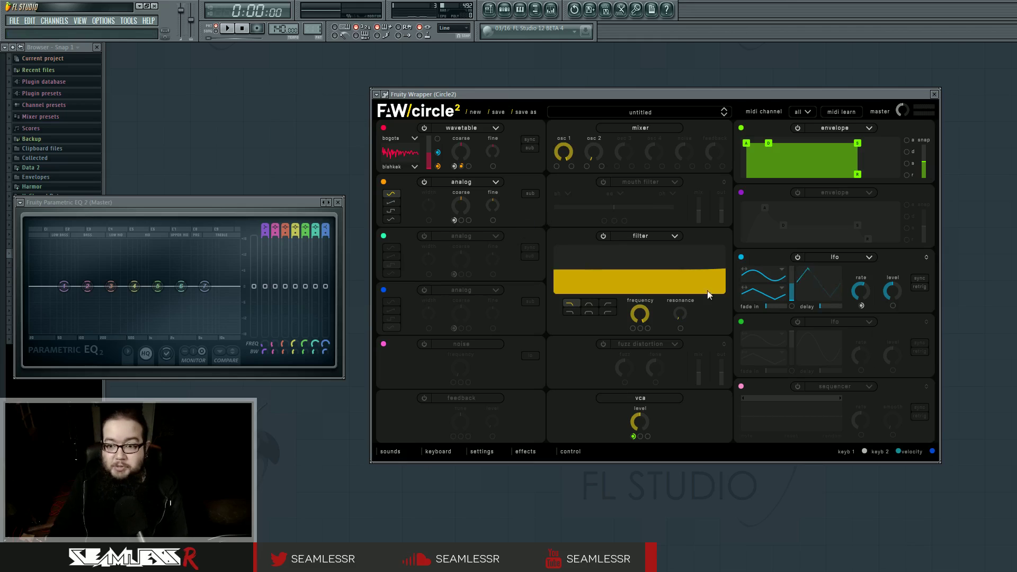
left_click(797, 257)
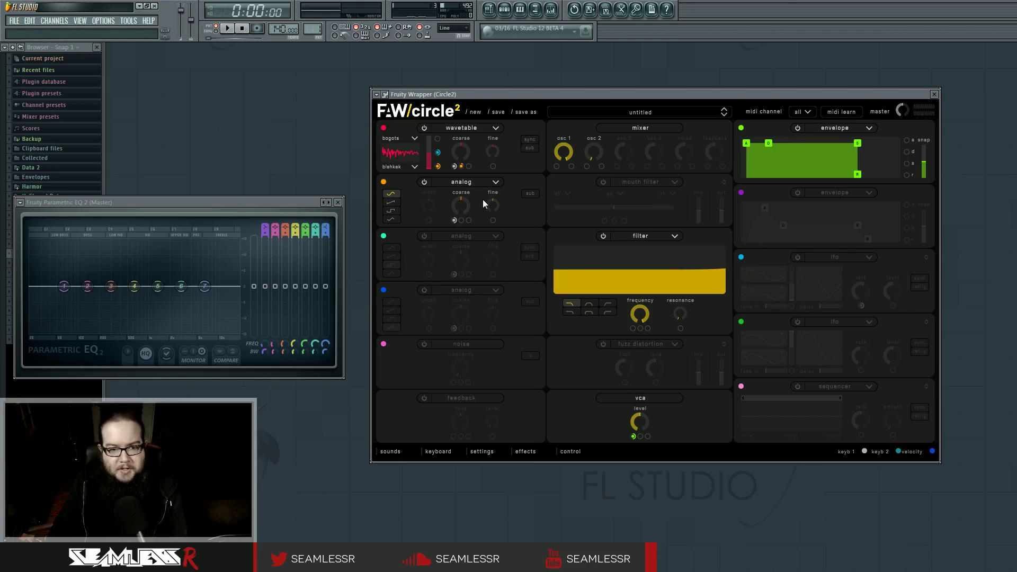
Enable the third oscillator as a silent sine wave modulating the filter frequency, and lower that frequency to about 0.490
mouse_move(640, 314)
left_mouse_down()
mouse_move(615, 398)
mouse_move(632, 297)
left_mouse_up()
left_click(423, 236)
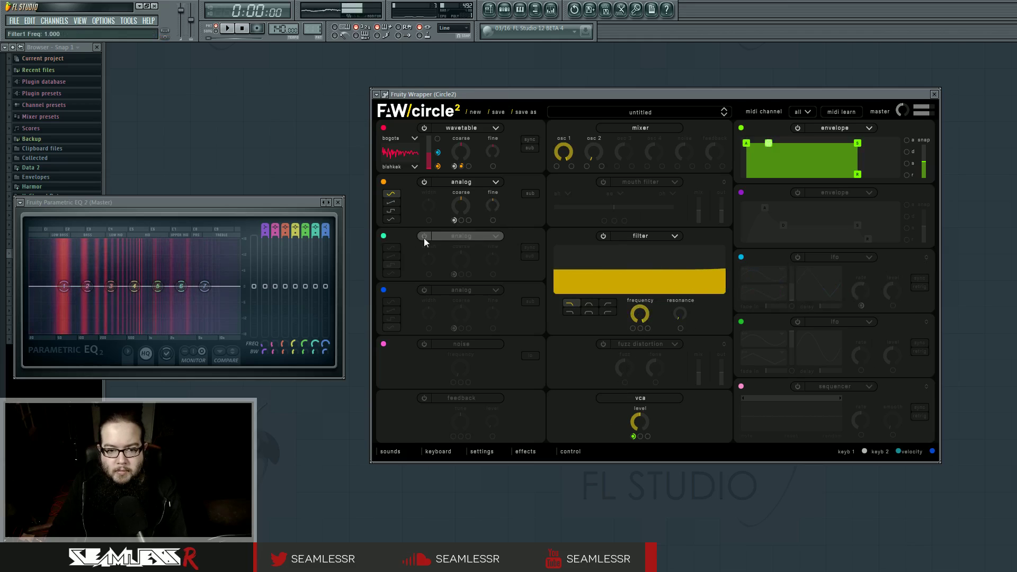
left_click_drag(617, 158, 494, 296)
left_click(390, 247)
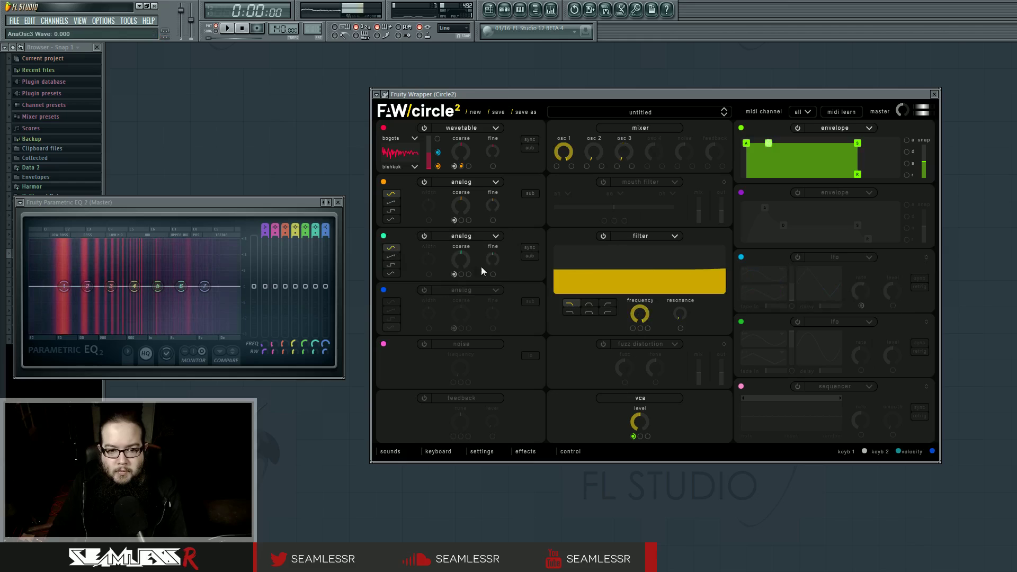
left_click_drag(638, 331, 629, 381)
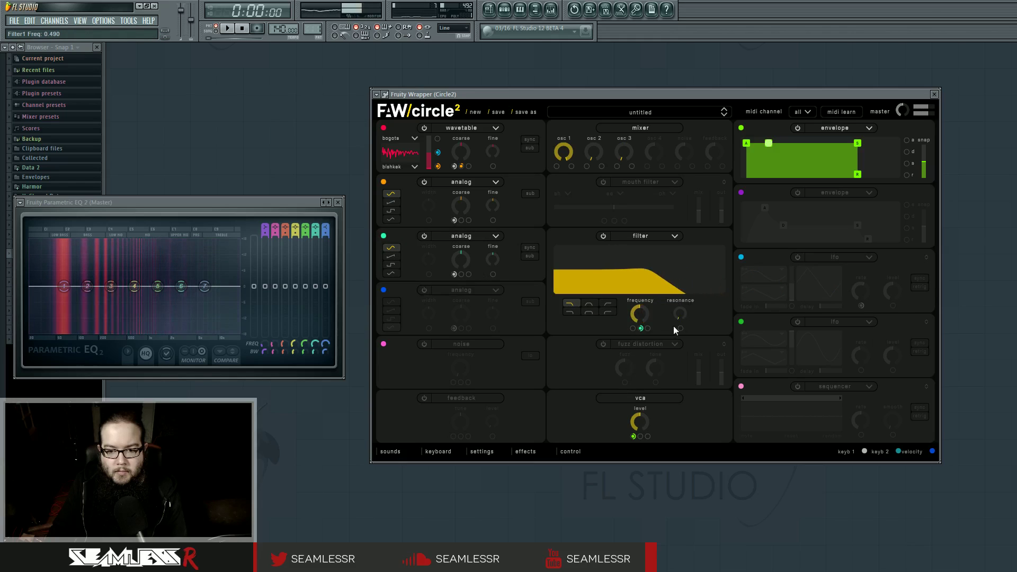
Try different coarse tunings on the third oscillator with sub mode on and off, using a higher filter frequency
mouse_move(460, 259)
left_mouse_down()
mouse_move(460, 296)
mouse_move(454, 252)
left_mouse_up()
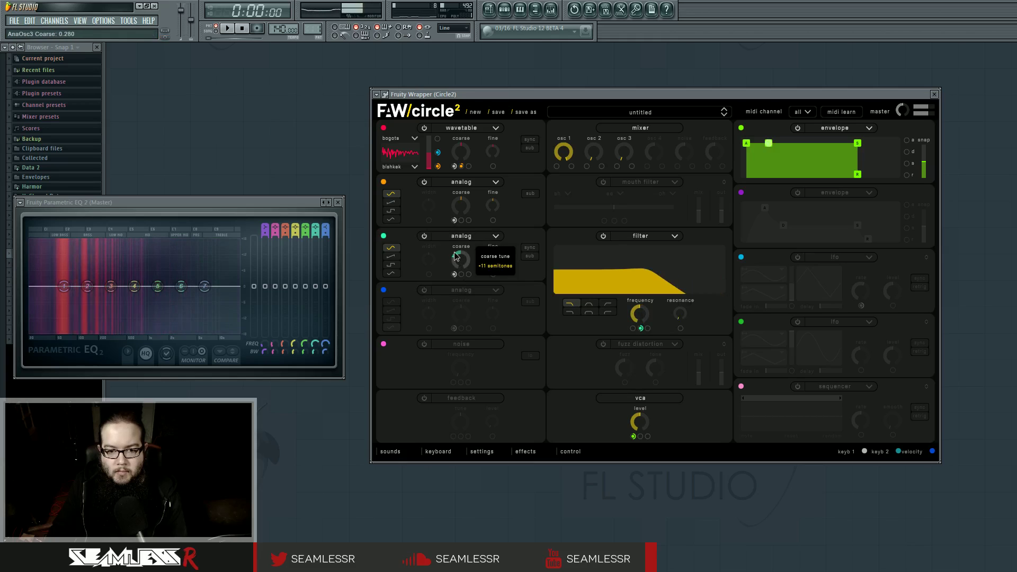
left_click_drag(642, 310, 642, 283)
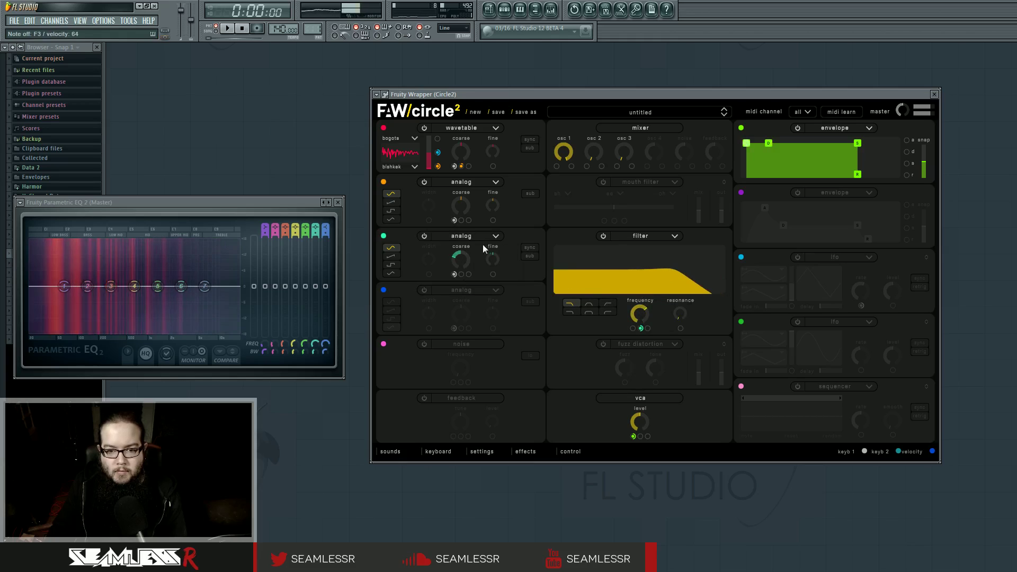
left_click(529, 256)
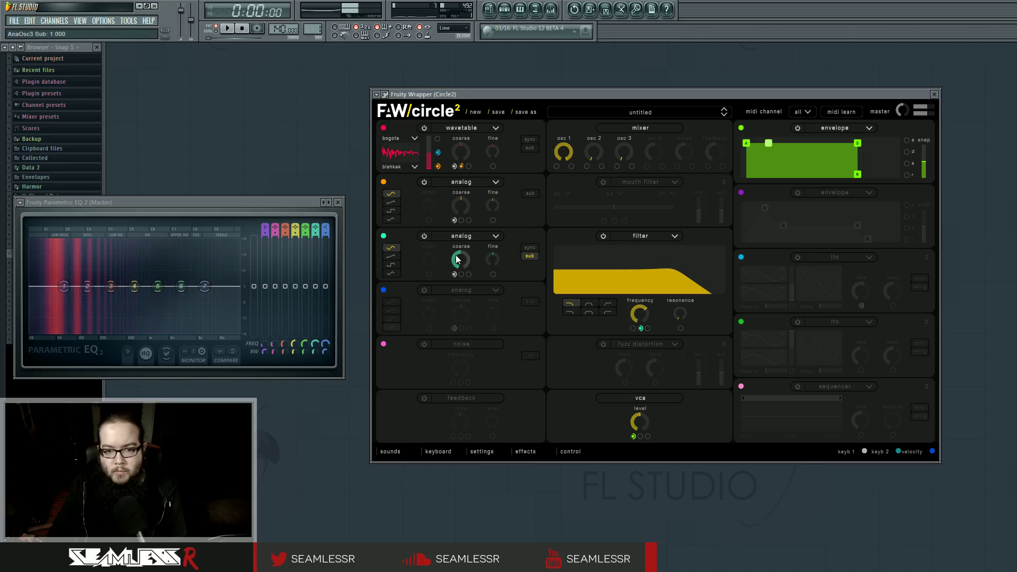
left_click_drag(458, 259, 456, 113)
left_click(530, 257)
left_click_drag(463, 256, 484, 351)
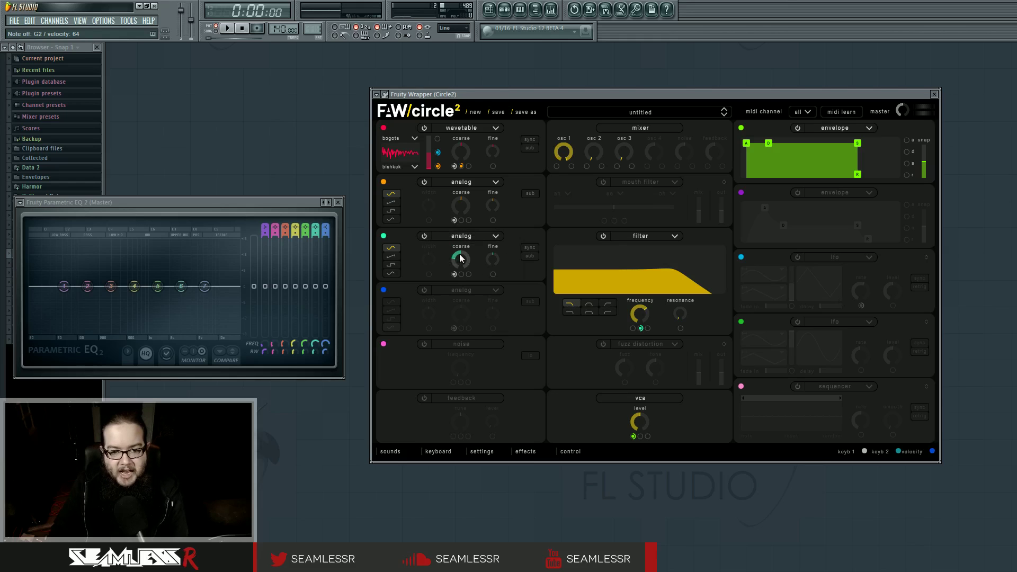
left_click_drag(460, 253, 464, 222)
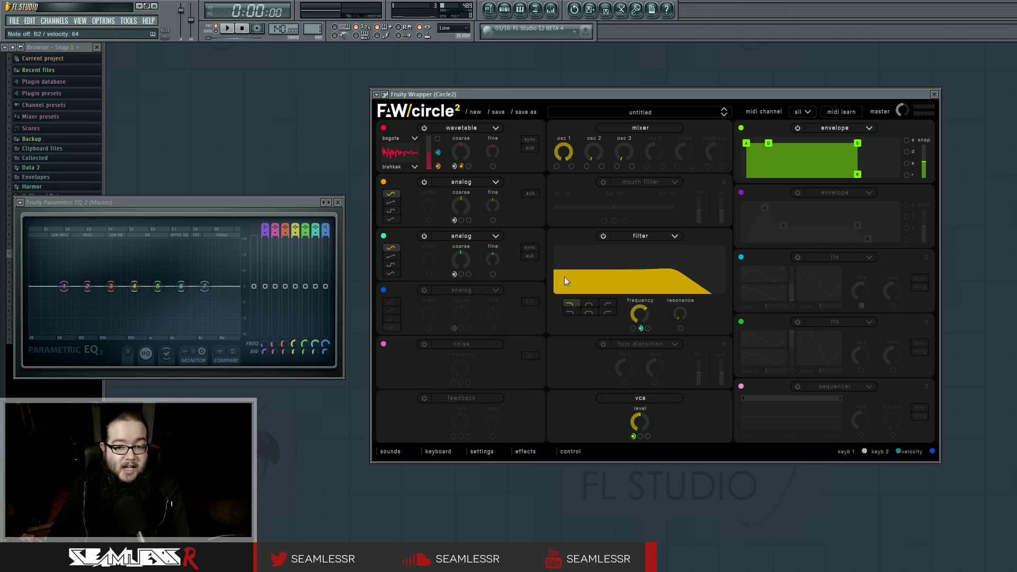
Try the band-pass filter with added resonance and a higher third-oscillator coarse tune, and return the tuning to centre and the filter to low-pass
left_click(588, 304)
key("F5")
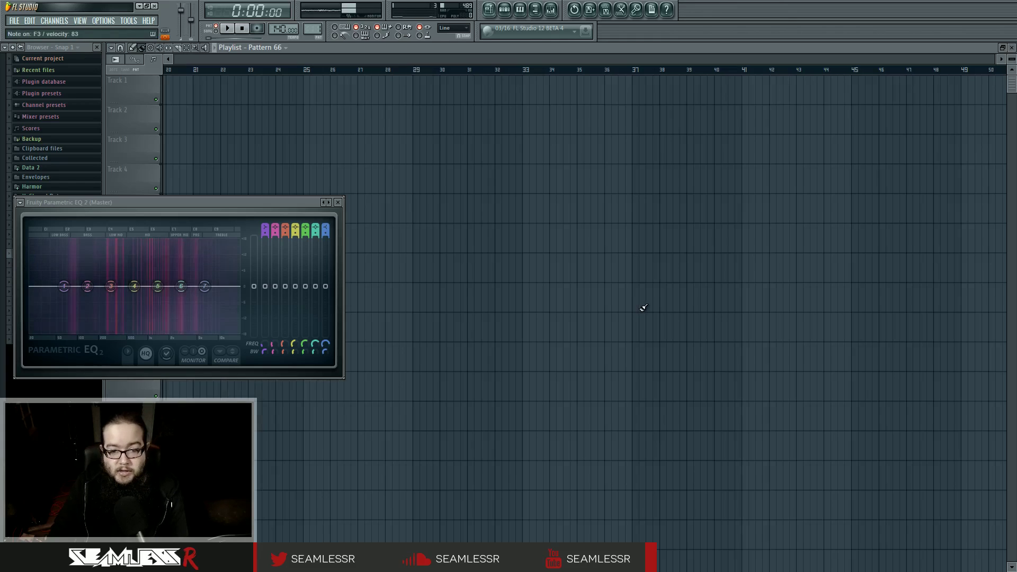
left_click(1010, 48)
left_click_drag(641, 311, 679, 298)
left_click_drag(469, 252, 475, 211)
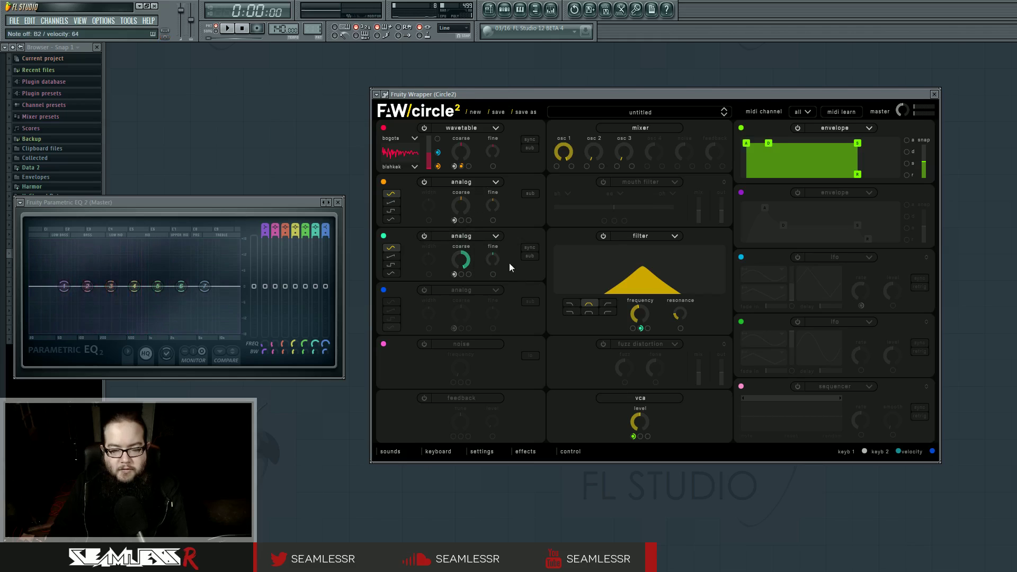
double_click(461, 260)
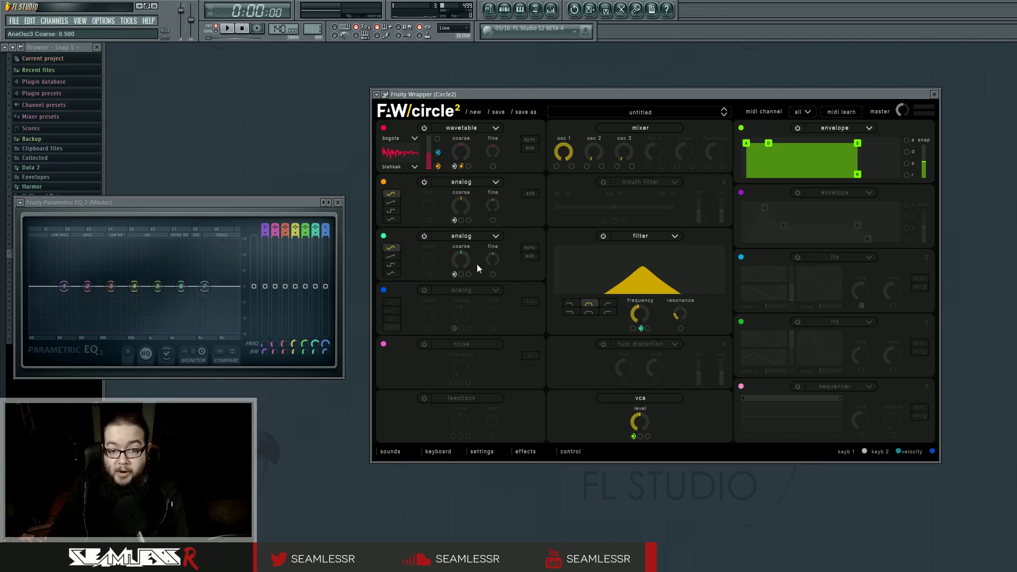
left_click(570, 306)
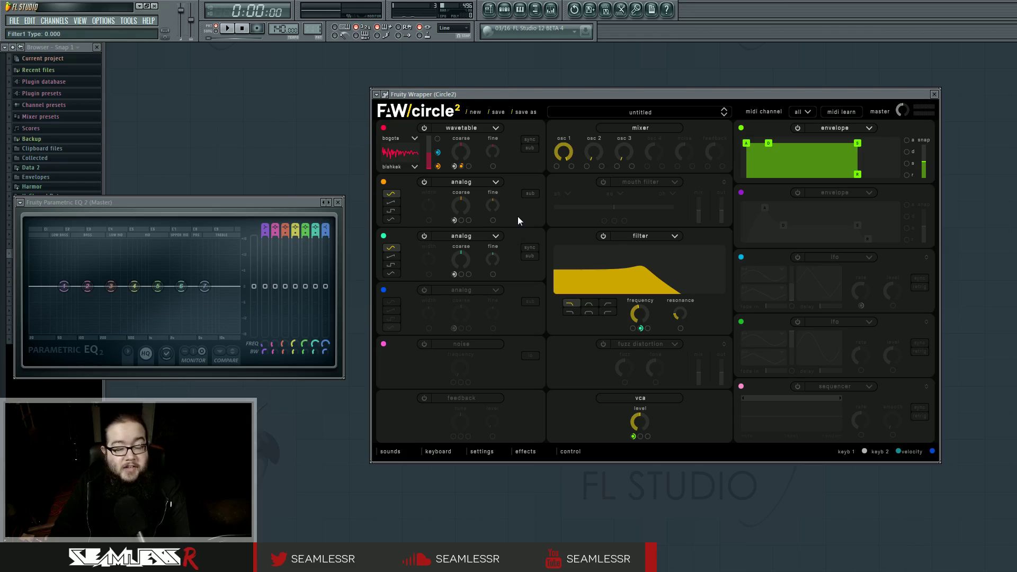
left_click_drag(512, 96, 509, 98)
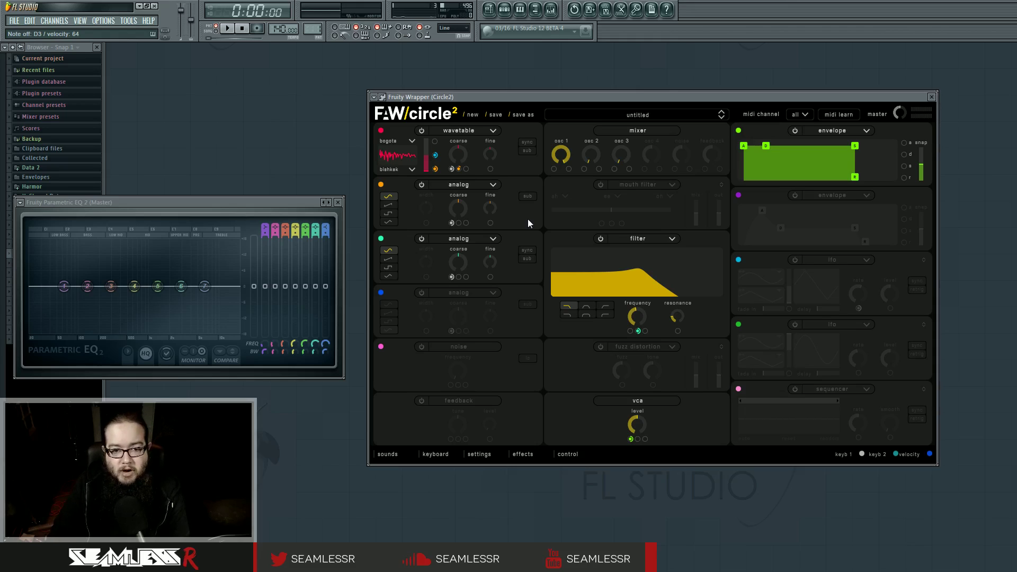
Choose the classic square as the wavetable oscillator's first wave, and remove both modulators from its wave blend
left_click(415, 140)
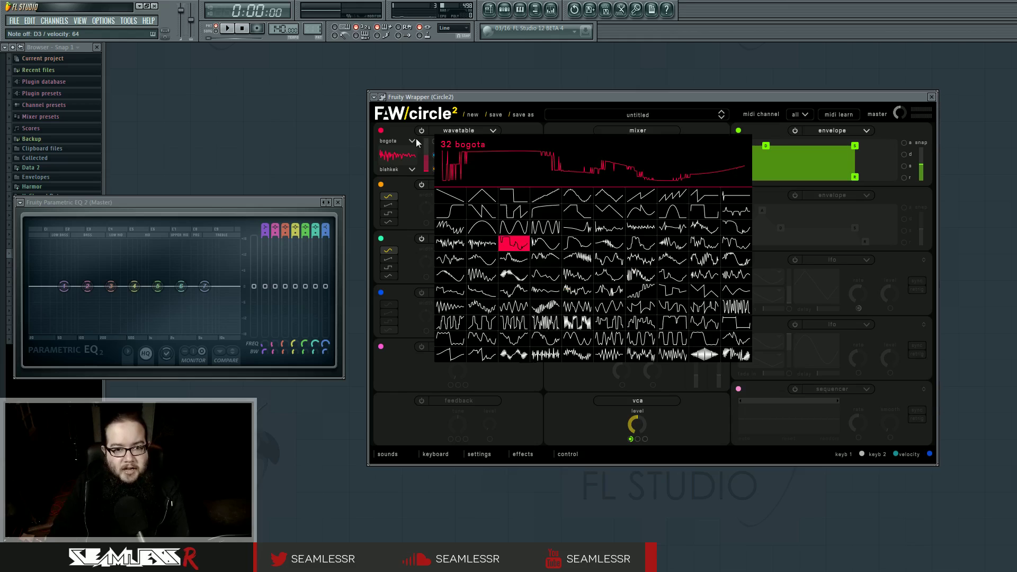
left_click(512, 200)
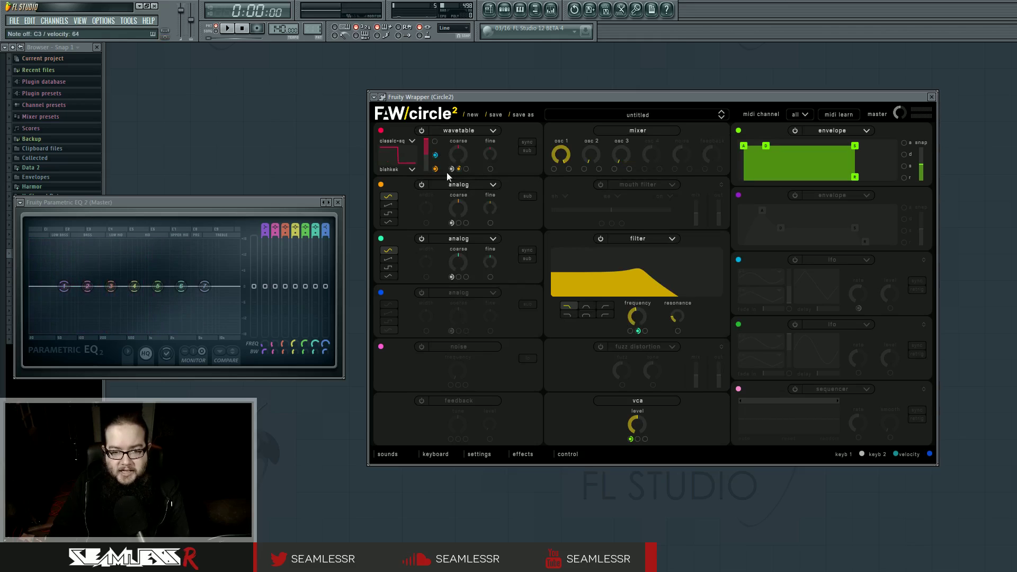
left_click(435, 169)
left_click(436, 170)
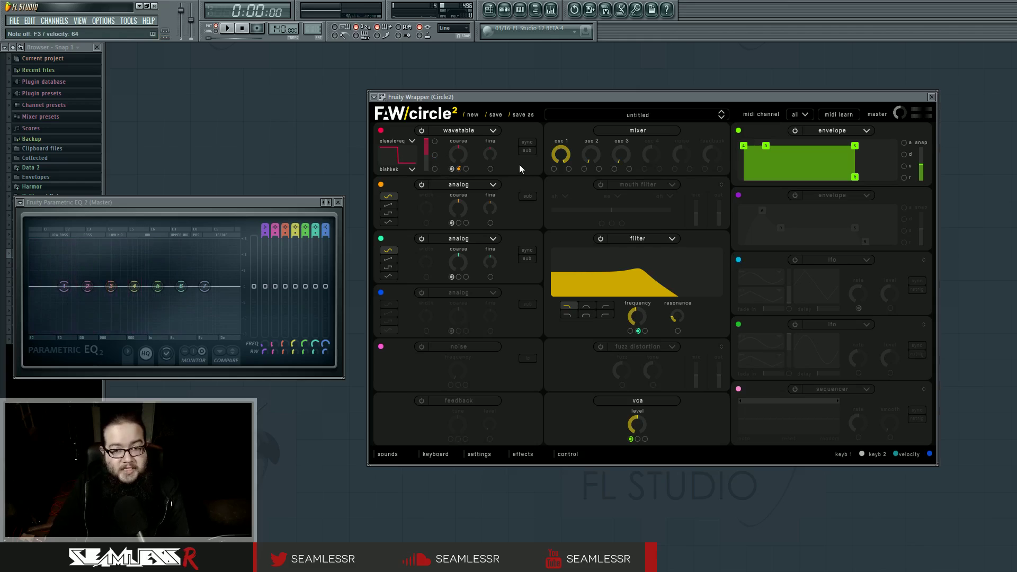
Bring the second oscillator to full level and silence the first in the mixer, with the filter fully open
left_click_drag(591, 155, 591, 139)
left_click(390, 205)
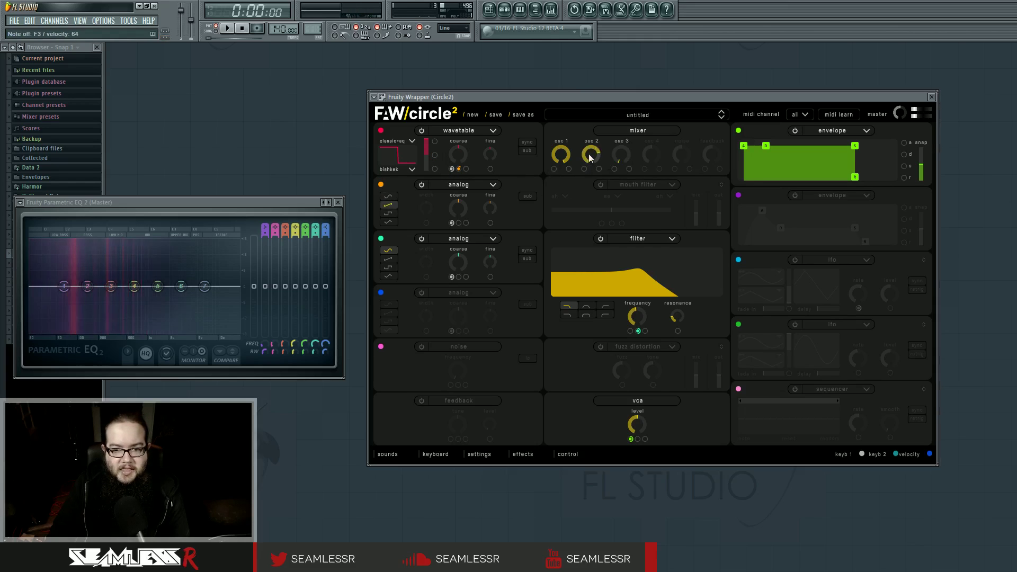
left_click_drag(637, 317, 638, 297)
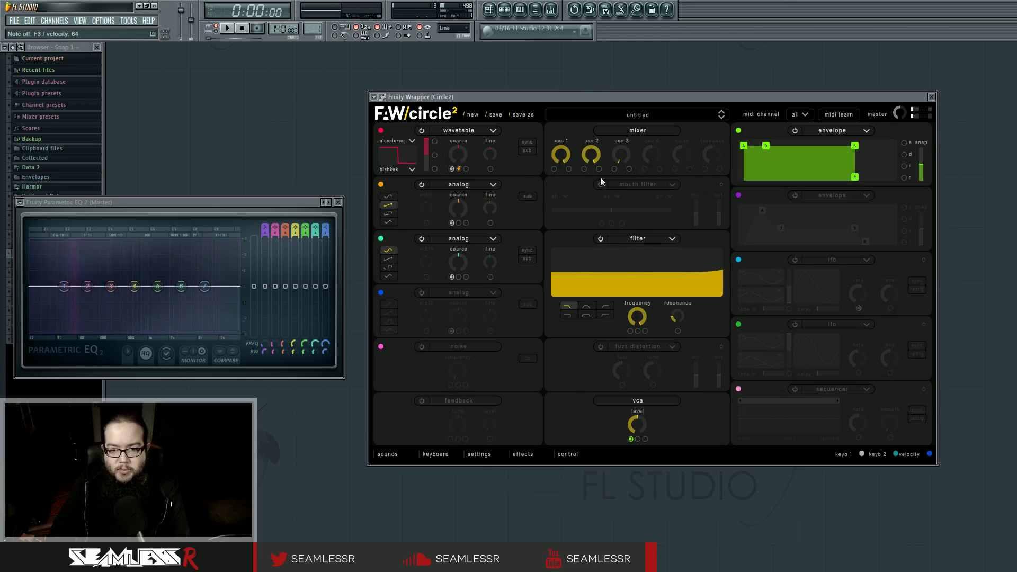
left_click_drag(569, 152, 565, 265)
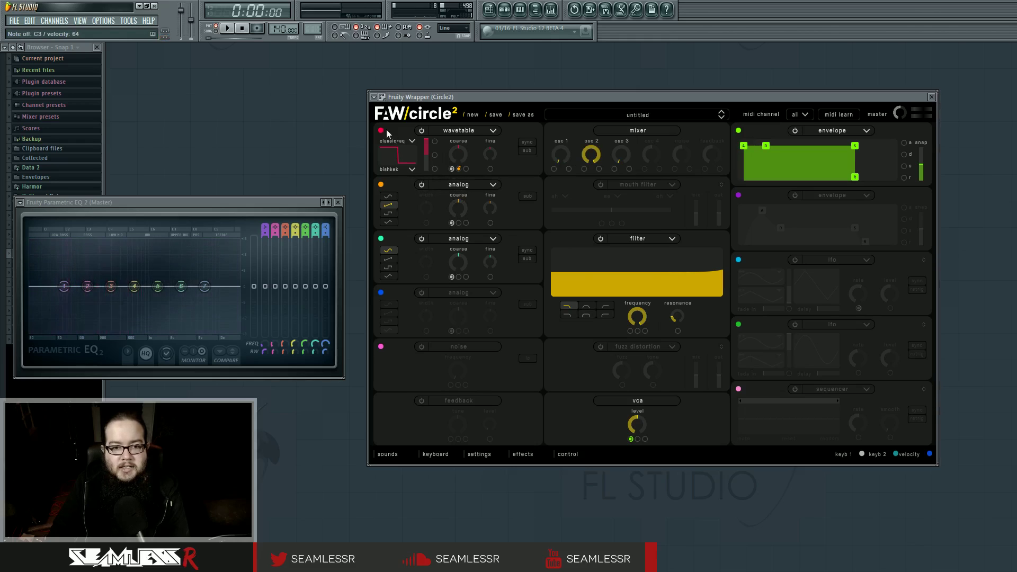
Set the second oscillator to a sine at maximum coarse tune, and modulate its mixer level with the first oscillator, tuned lower
left_click(389, 197)
left_click_drag(459, 208, 466, 114)
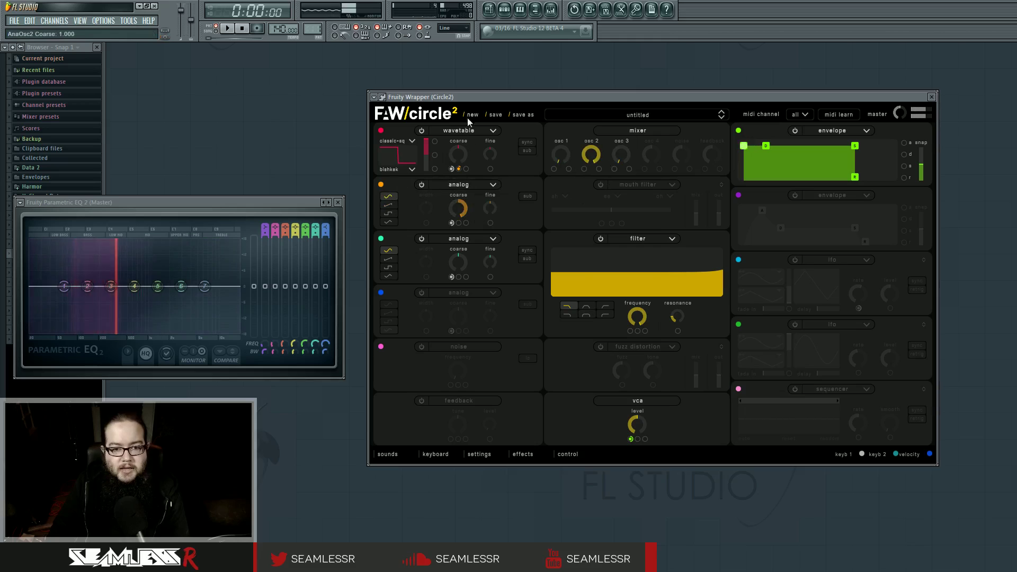
left_click_drag(381, 130, 584, 169)
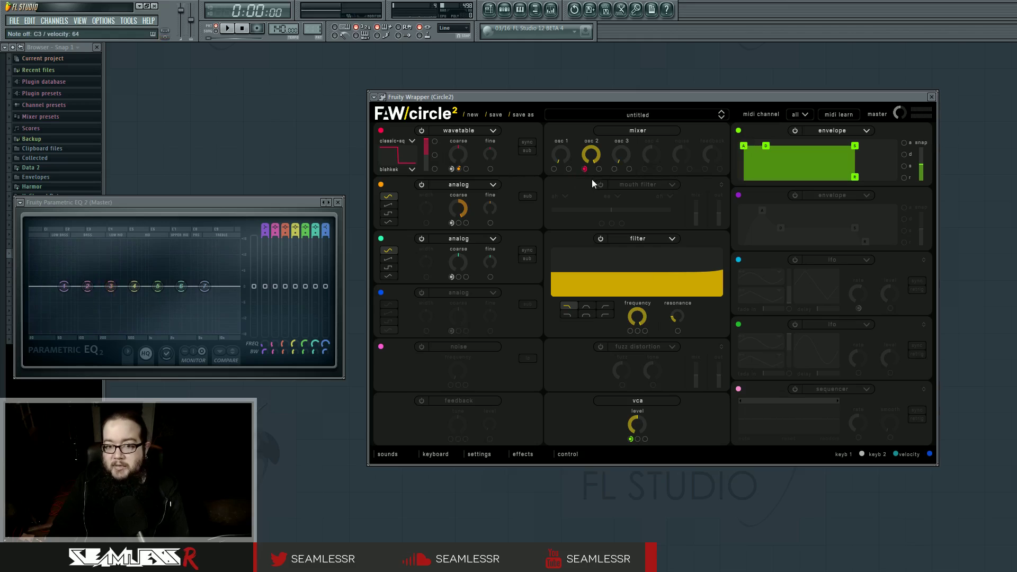
left_click_drag(458, 155, 481, 237)
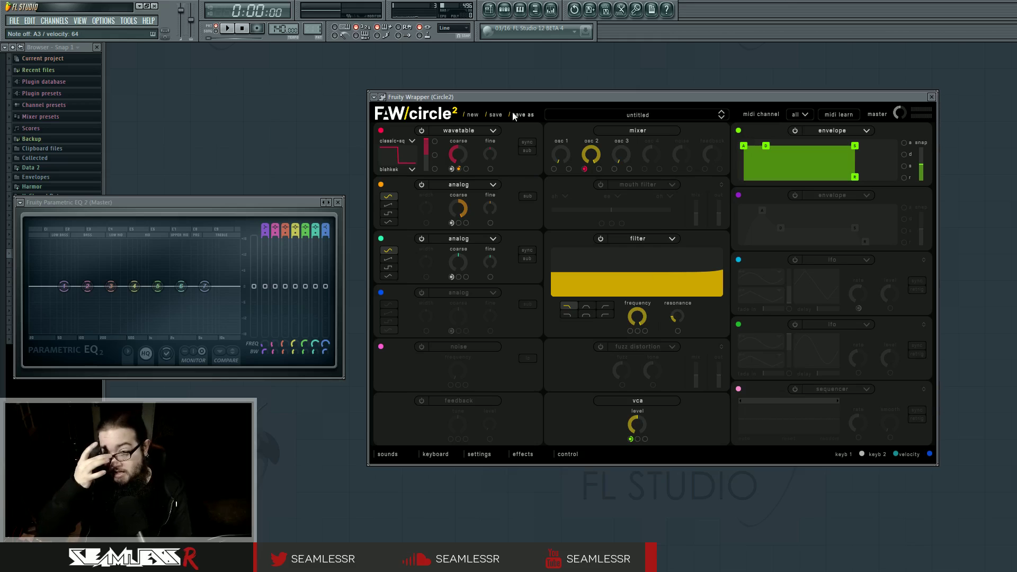
Adjust how strongly the first oscillator modulates the second oscillator's mixer level
left_click_drag(585, 154, 588, 213)
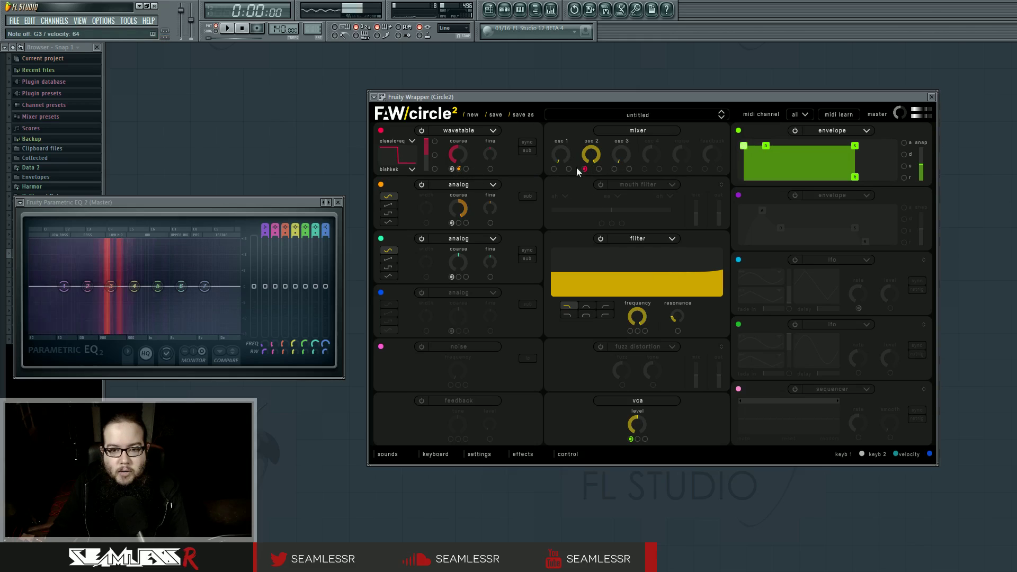
mouse_move(584, 169)
left_click_drag(593, 170, 595, 188)
Try coarse tunings on the first oscillator with sub mode on, and turn sub mode off with the tuning around 12 semitones
left_click_drag(459, 154, 461, 111)
left_click(528, 151)
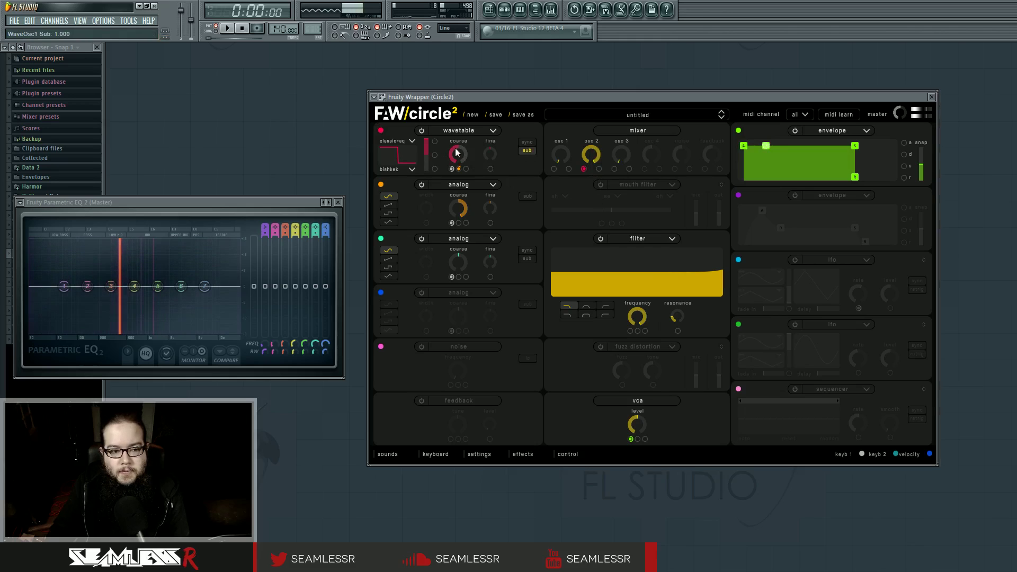
left_click_drag(455, 152, 455, 10)
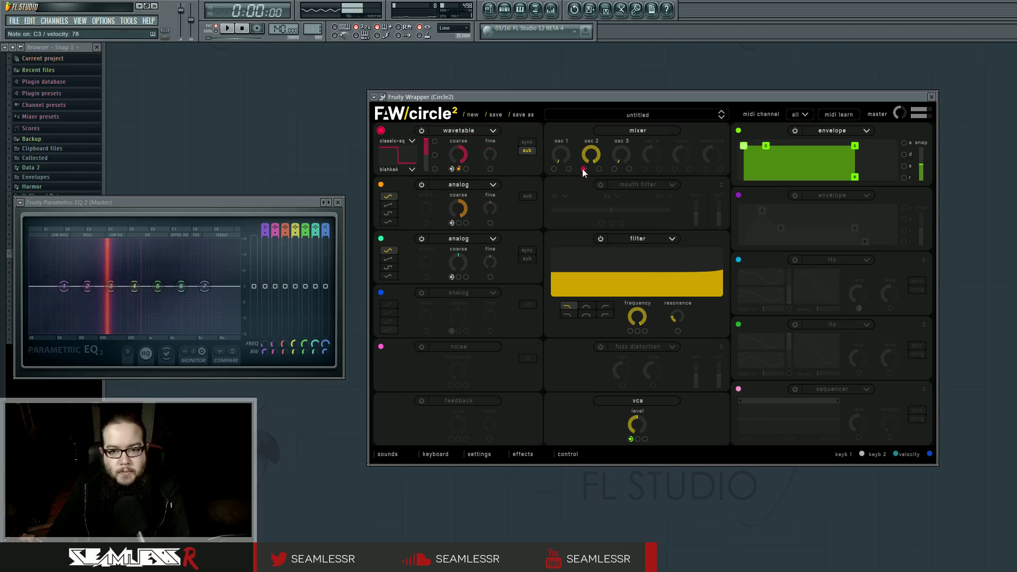
left_click(528, 152)
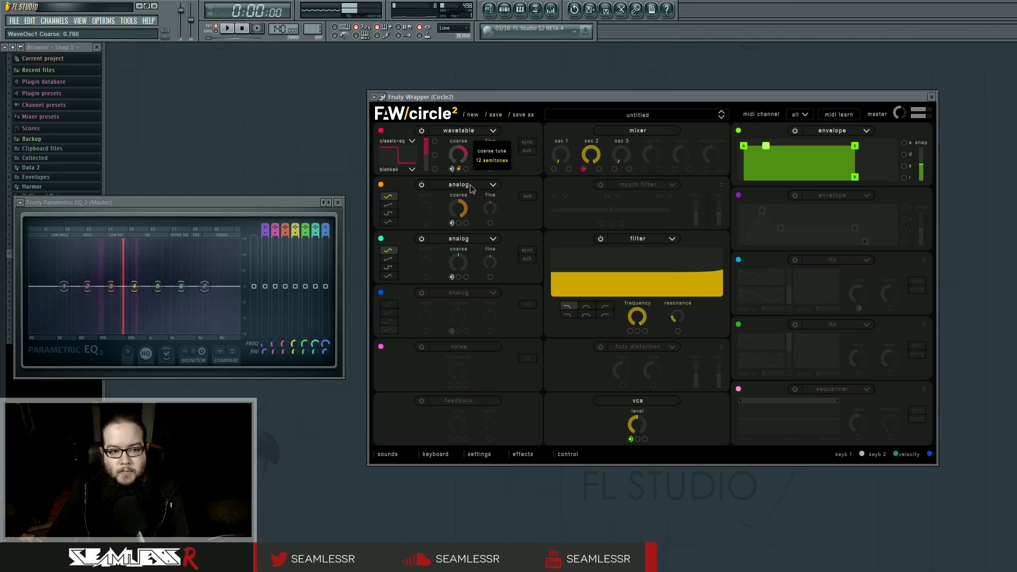
left_click_drag(471, 194, 476, 209)
left_click_drag(464, 153, 464, 150)
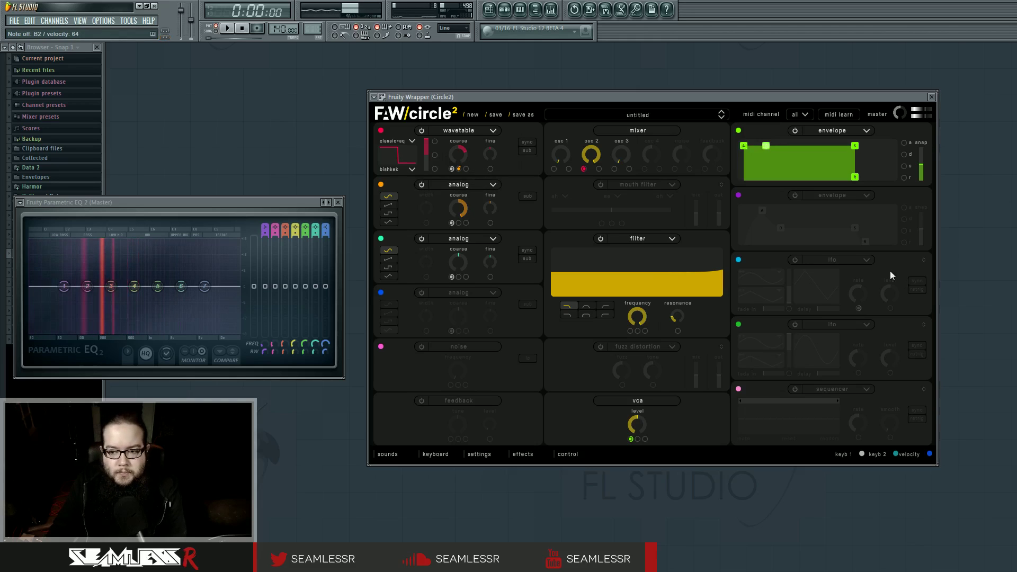
Enable the first LFO and route it to the first oscillator's coarse tune, adjusting the LFO's rate
left_click(795, 260)
left_click_drag(738, 260, 468, 171)
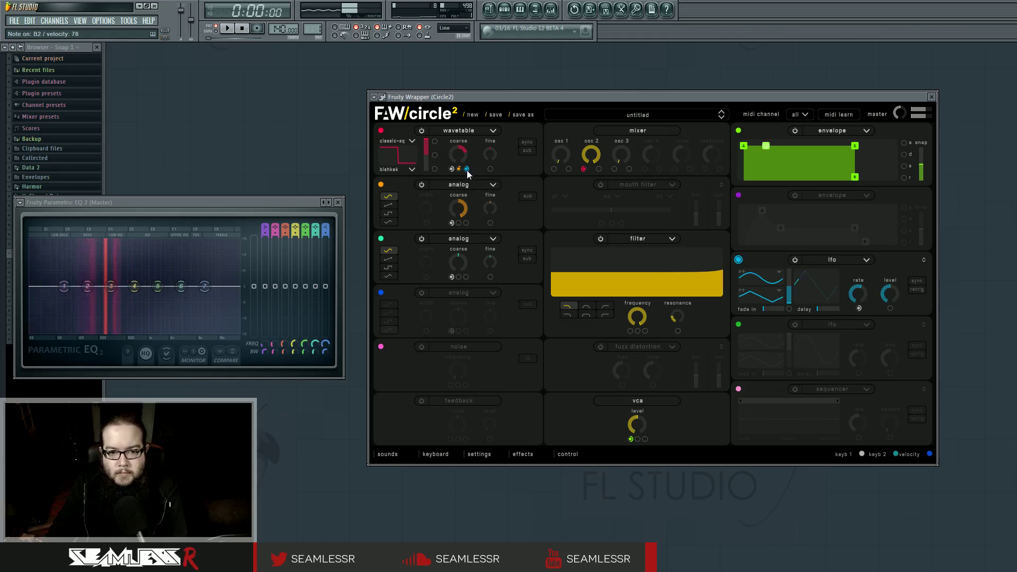
left_click_drag(859, 329, 864, 334)
left_click_drag(860, 298, 861, 287)
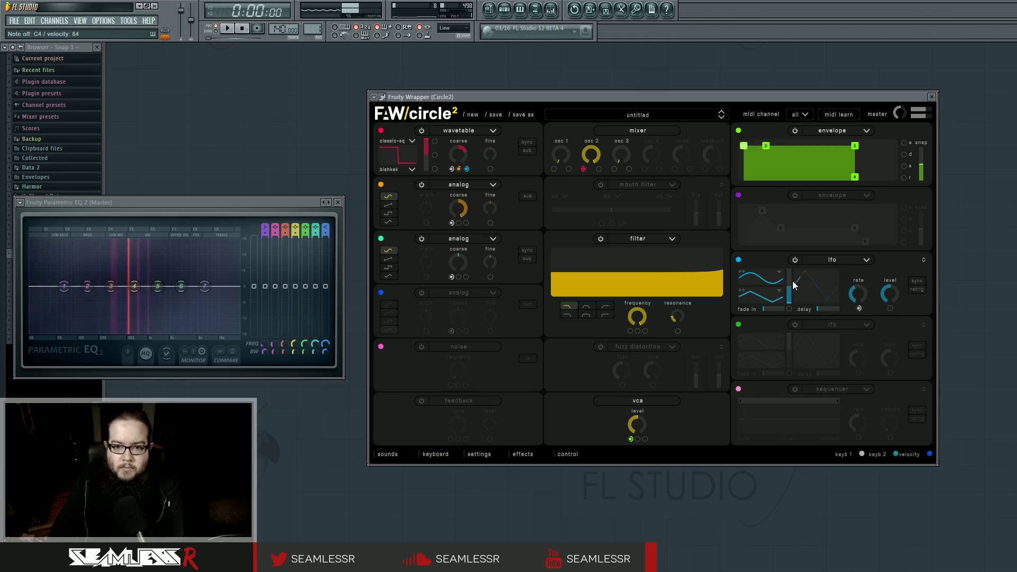
Switch the second oscillator to a pulse wave with a lower coarse tune, and raise the LFO rate to 0.650
left_click_drag(463, 236, 470, 272)
left_click(388, 213)
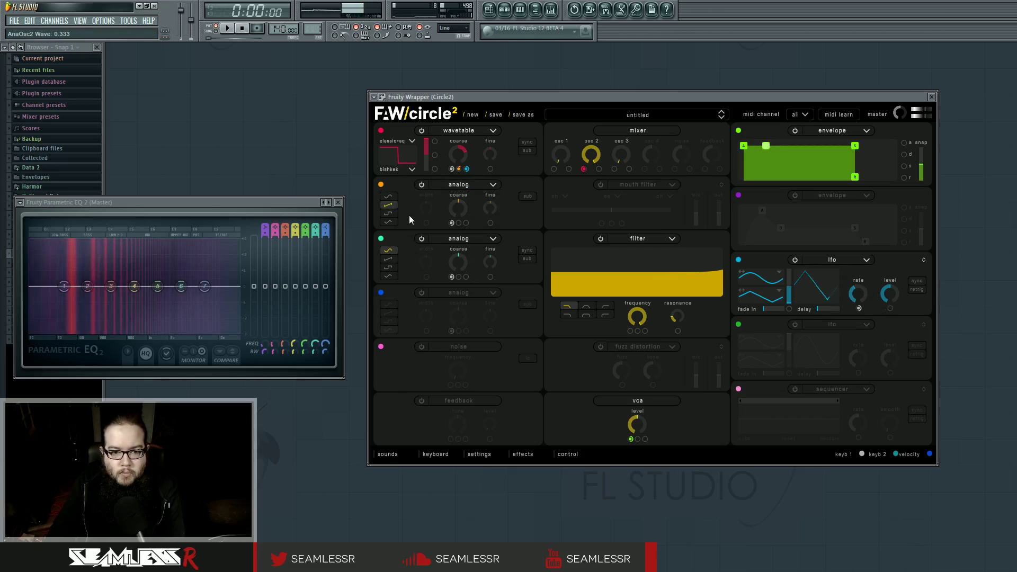
left_click_drag(450, 206, 453, 237)
left_click_drag(862, 298, 860, 255)
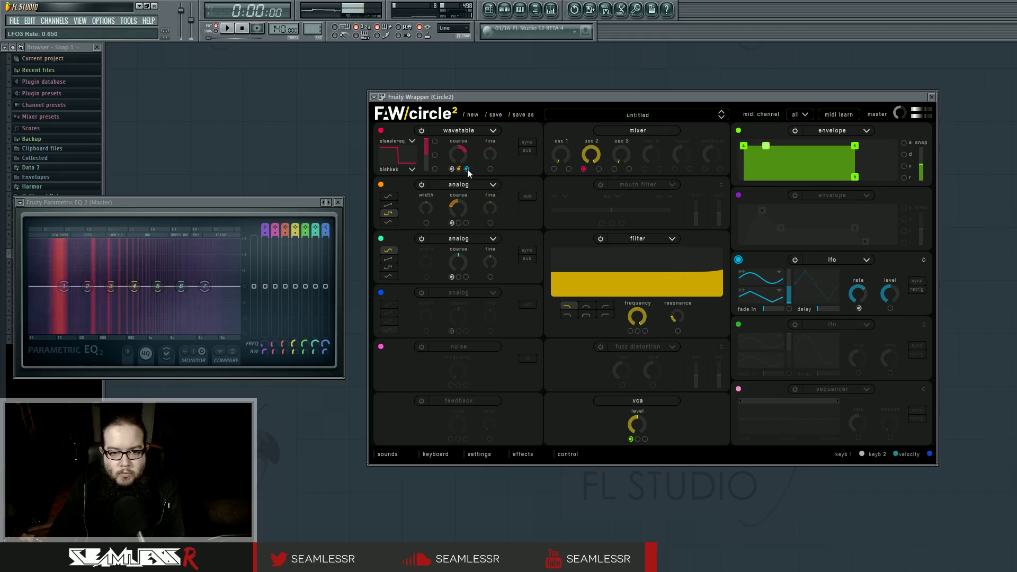
Start a new patch with an analog first oscillator, and give the first envelope full sustain with an abrupt release
left_click_drag(458, 150, 480, 201)
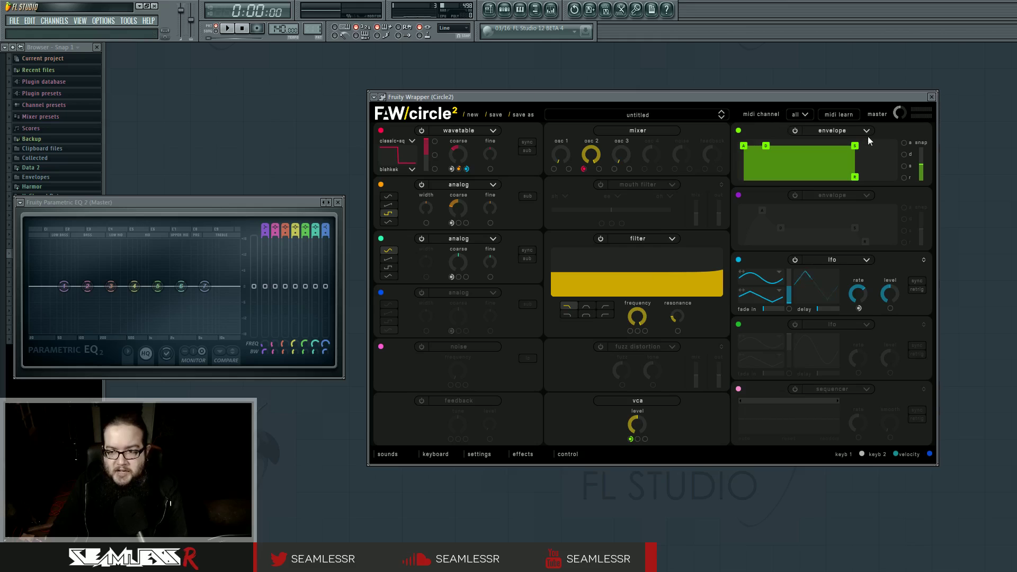
left_click(472, 115)
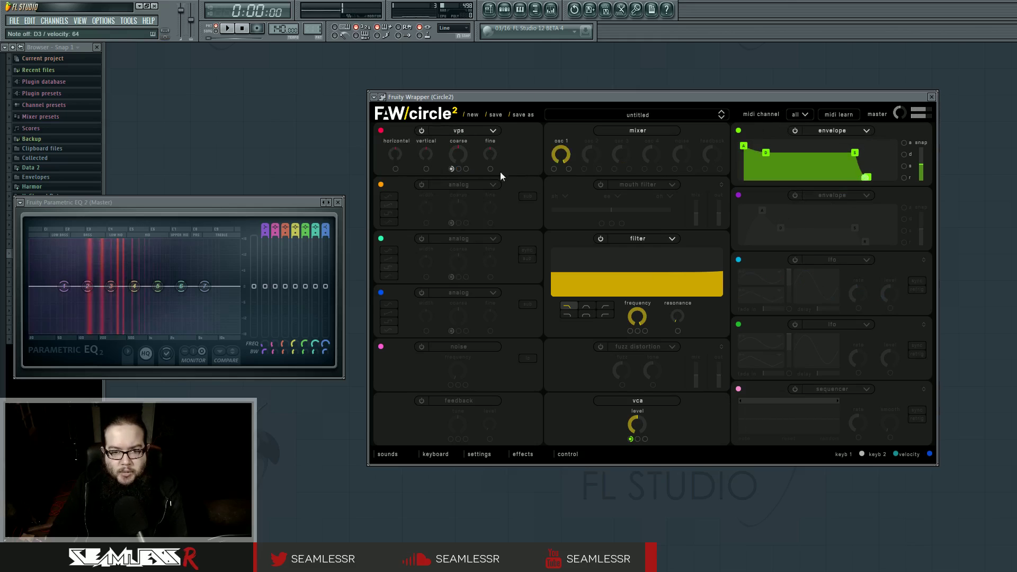
left_click(493, 132)
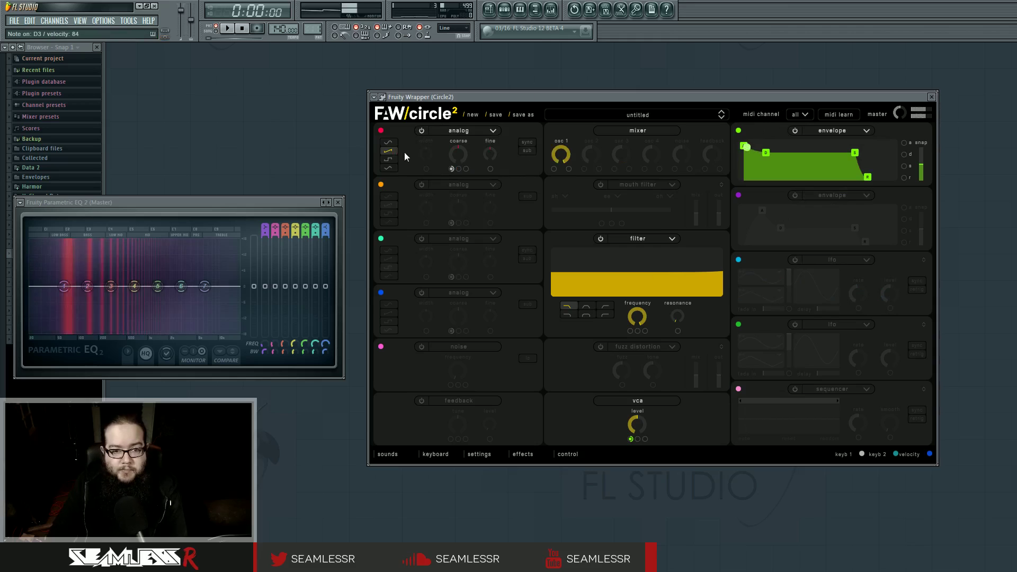
left_click_drag(868, 177, 831, 129)
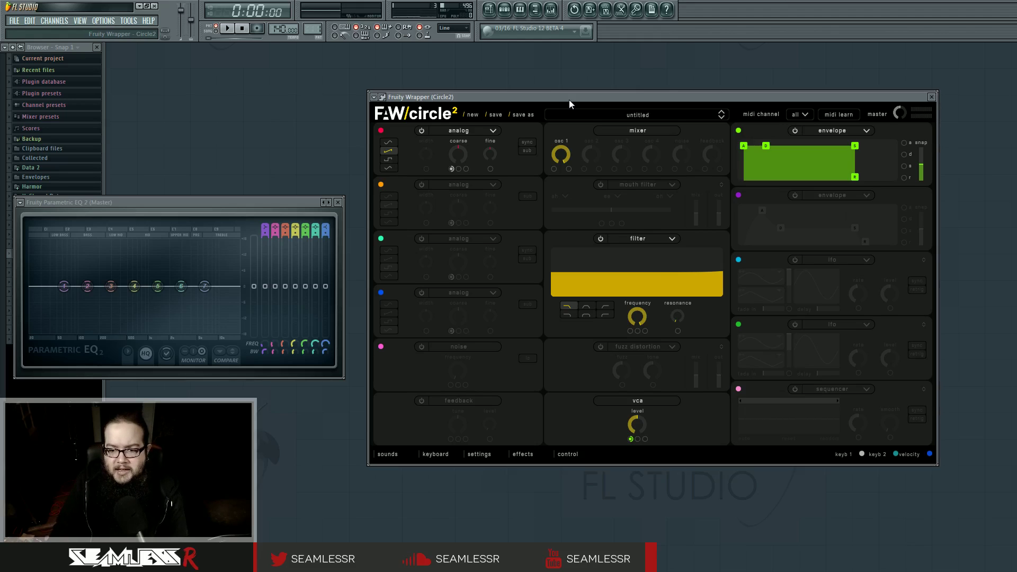
Open the voicing settings and set both polyphony and unison to 32
left_click_drag(580, 98, 577, 98)
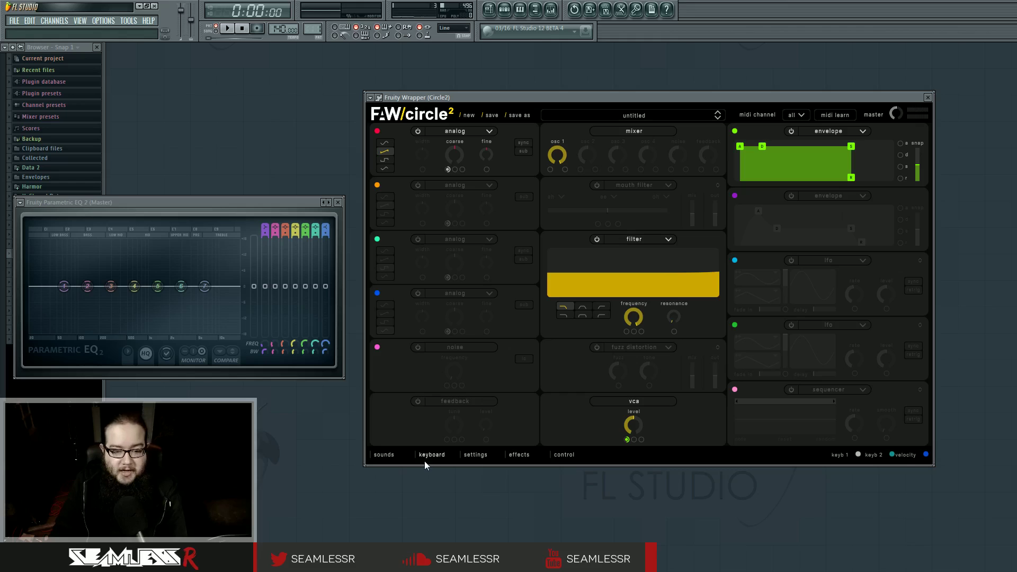
left_click(475, 456)
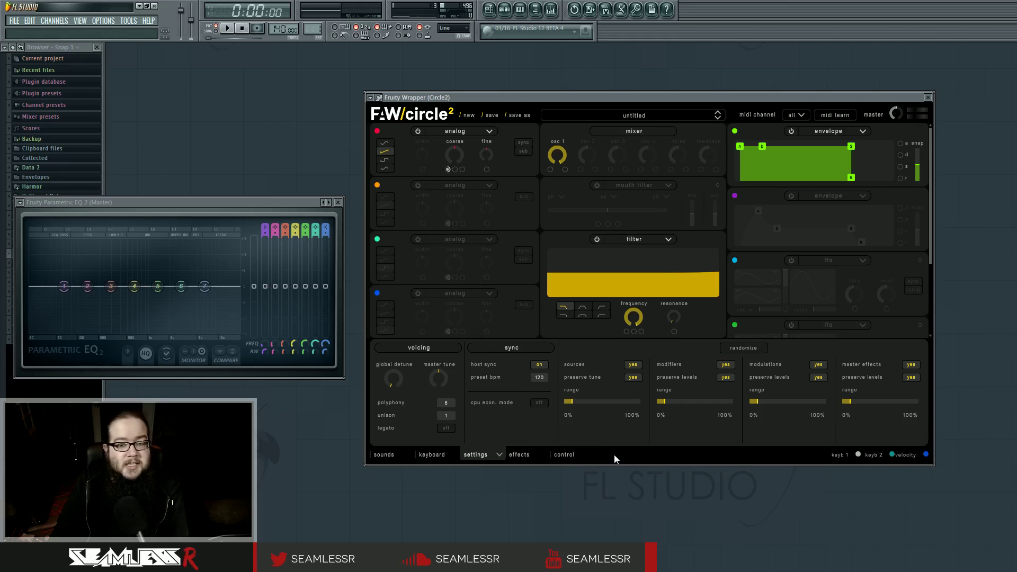
left_click_drag(504, 98, 502, 100)
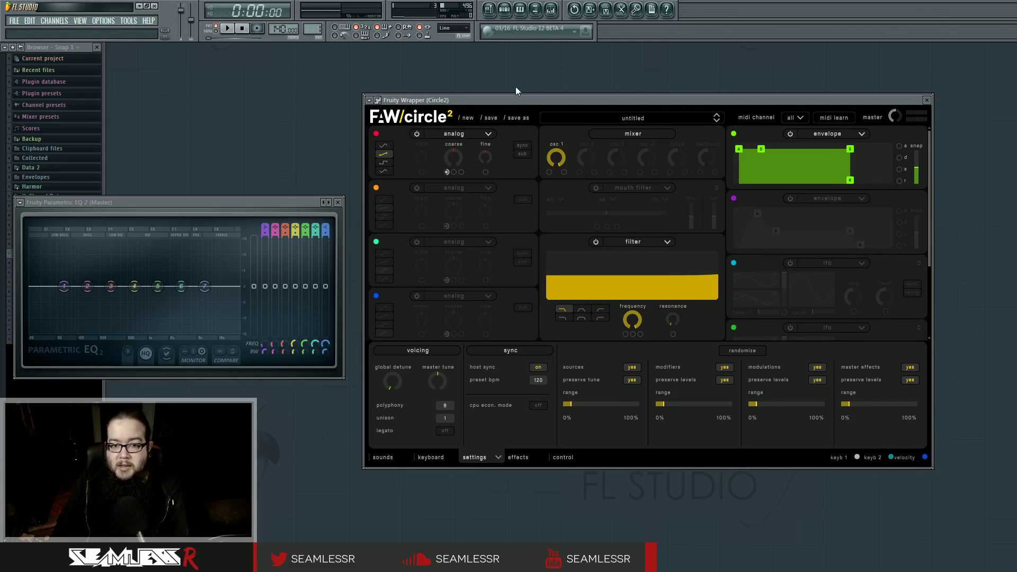
left_click_drag(518, 101, 517, 101)
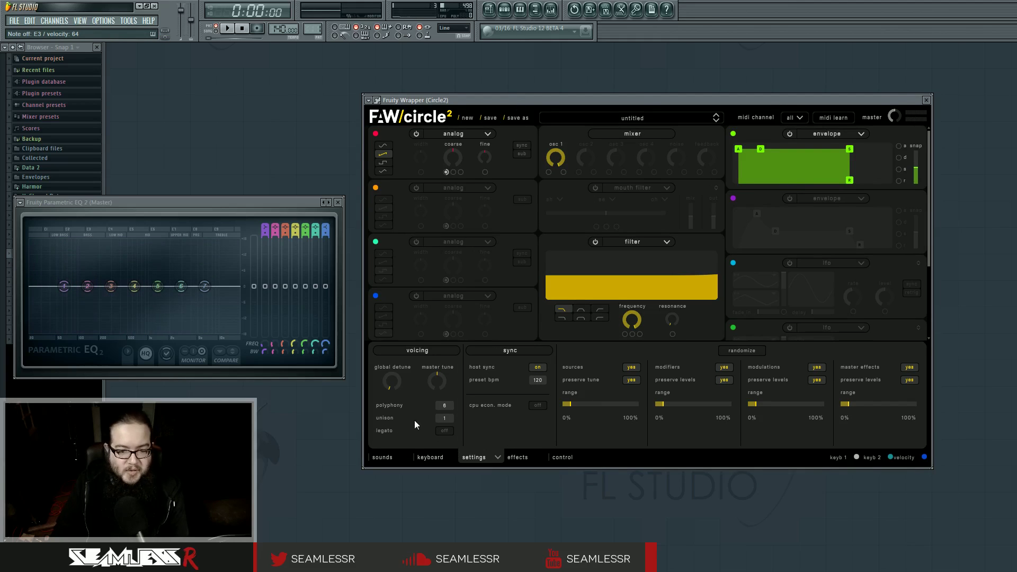
left_click_drag(442, 406, 458, 178)
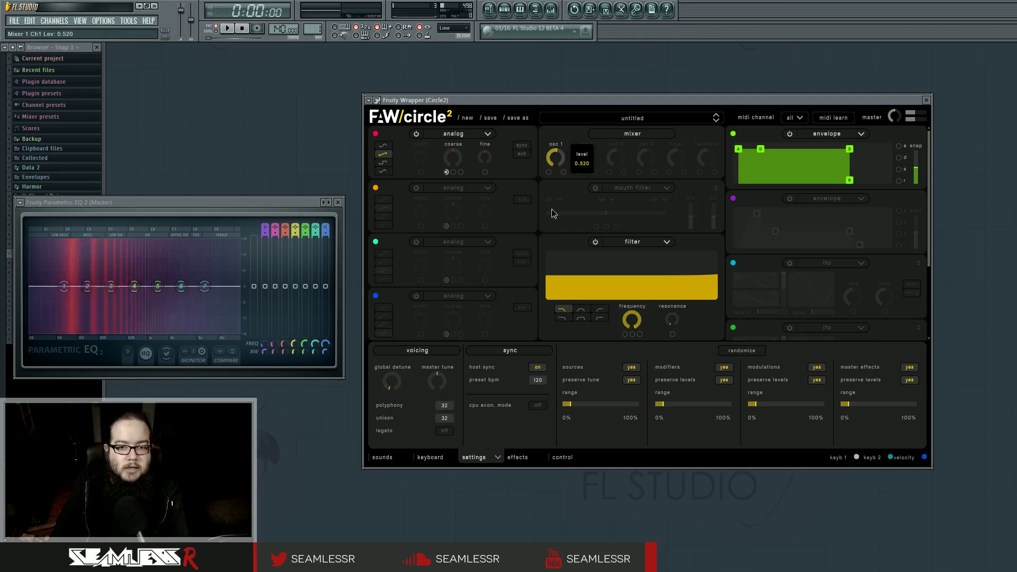
Lower the VCA level to 0.220 along with the master volume, and raise the global detune in the voicing settings
left_click(482, 459)
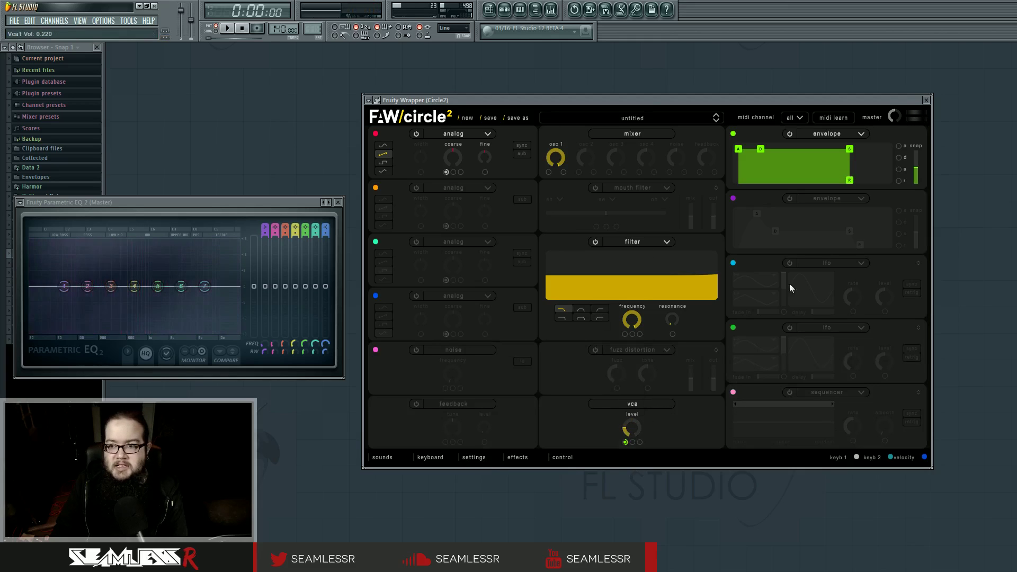
left_click_drag(893, 116, 892, 161)
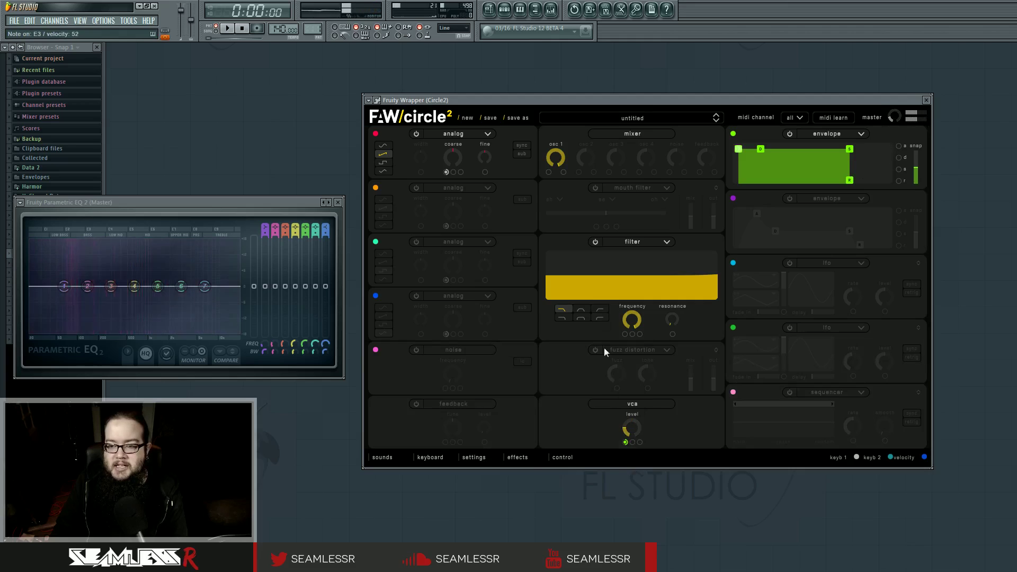
left_click(482, 460)
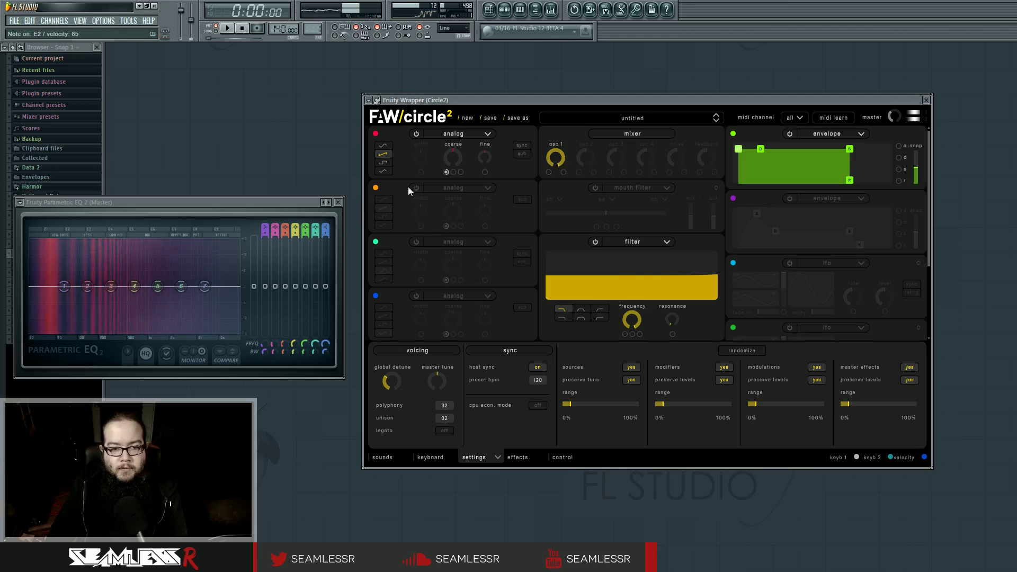
Enable the second oscillator as a silent sine modulating the filter frequency, and set the filter to band-pass with a lower frequency
left_click(376, 187)
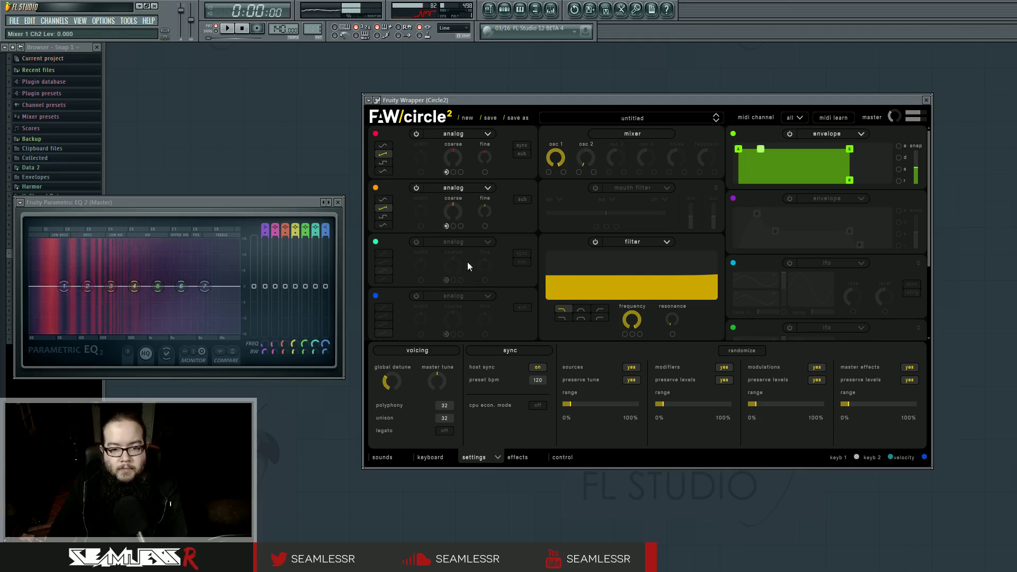
left_click(382, 199)
left_click_drag(376, 188, 634, 337)
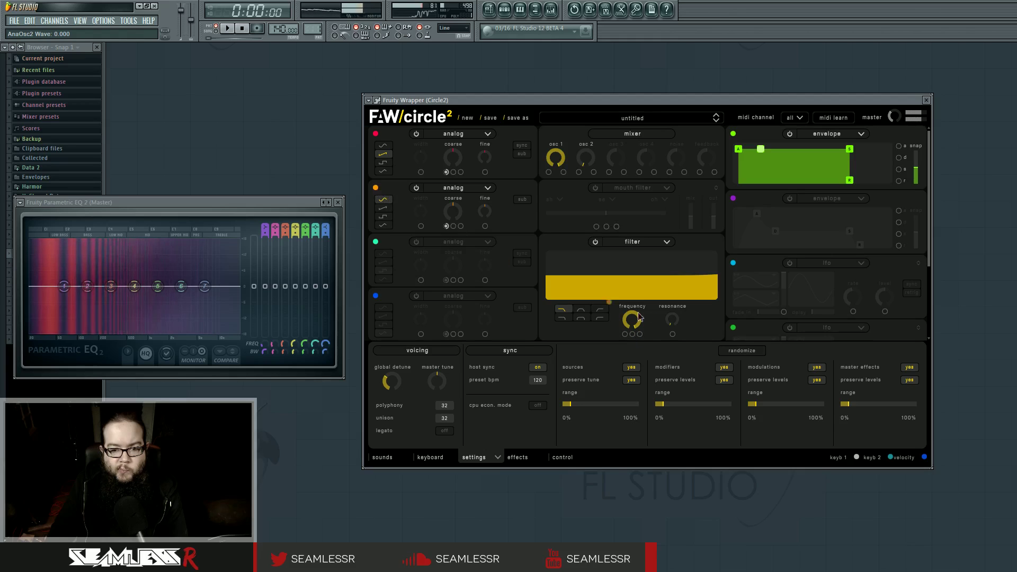
left_click(580, 309)
left_click_drag(627, 320, 611, 389)
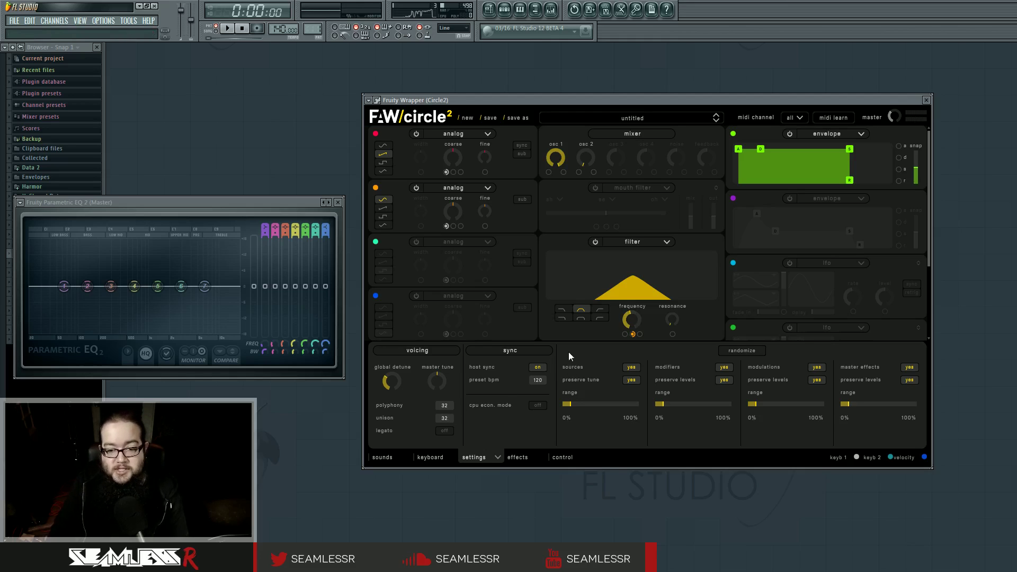
Set polyphony and unison to 12, and lower the second oscillator's coarse tune while raising the filter resonance
left_click_drag(449, 407, 449, 458)
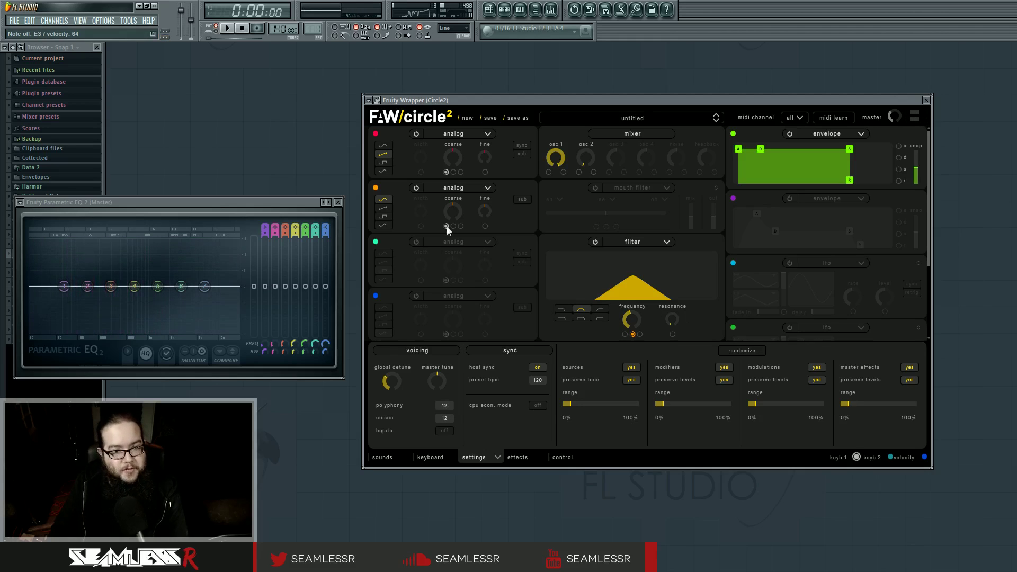
left_click_drag(454, 208, 451, 236)
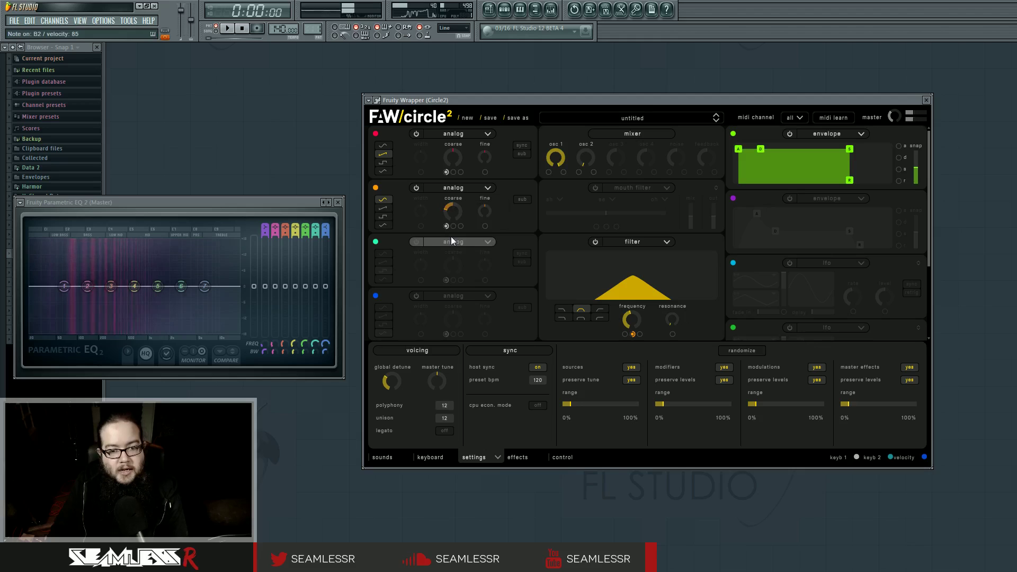
left_click_drag(671, 319, 669, 286)
Try polyphony 25 with unison 24, settle on polyphony 15 with unison 1, and close the voicing settings
left_click_drag(444, 405, 449, 371)
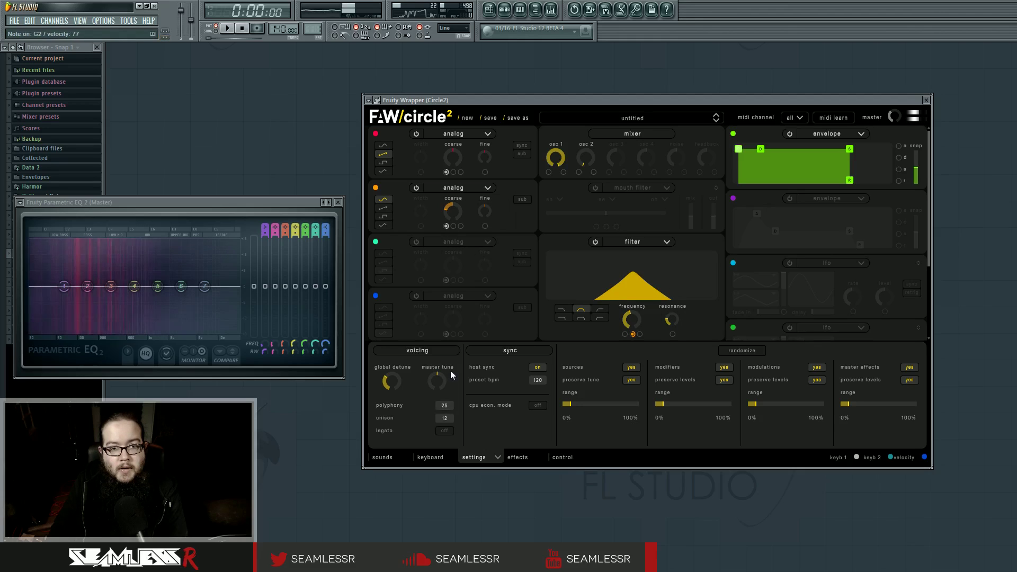
left_click_drag(444, 418, 451, 368)
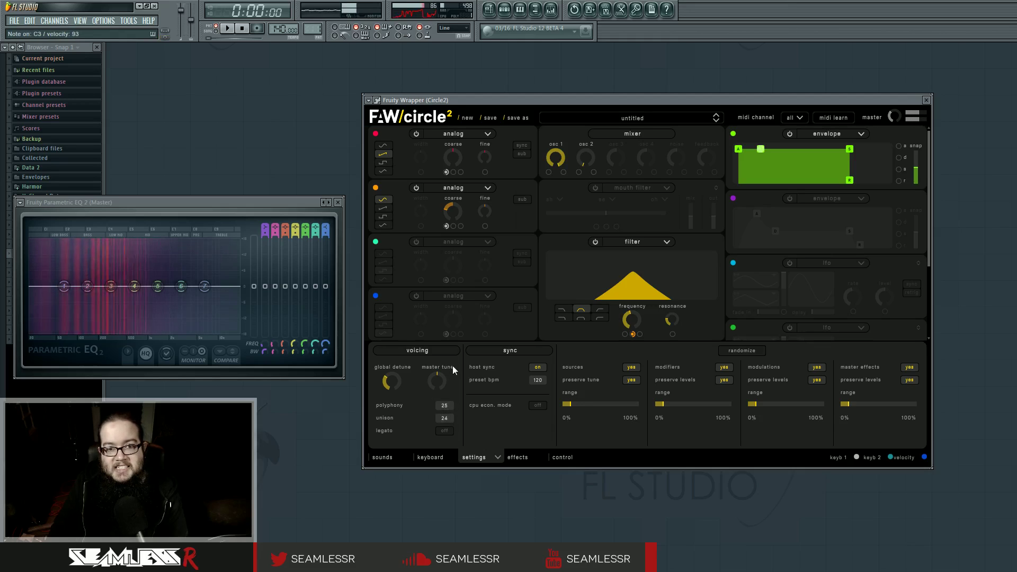
left_click_drag(446, 406, 454, 459)
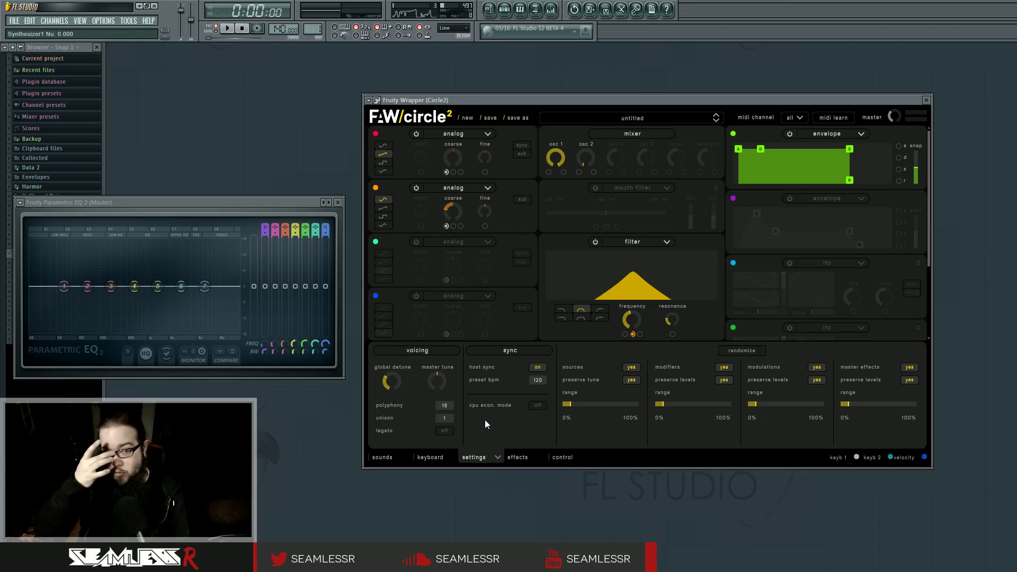
left_click(490, 454)
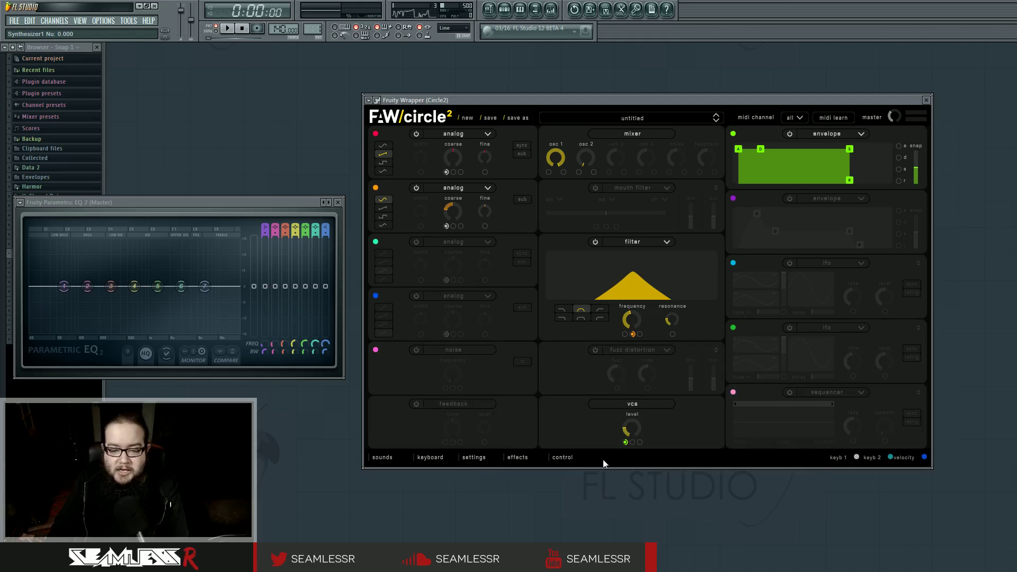
Load a bucket delay in the first effect slot with full mix and output, and shorten its time while slightly reducing feedback
left_click(518, 458)
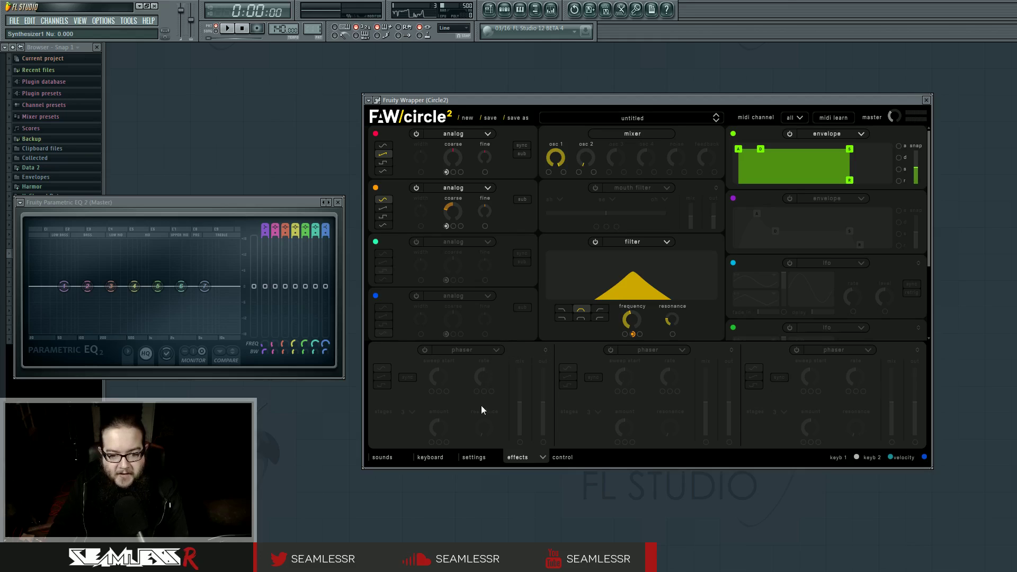
left_click(489, 422)
left_click(423, 349)
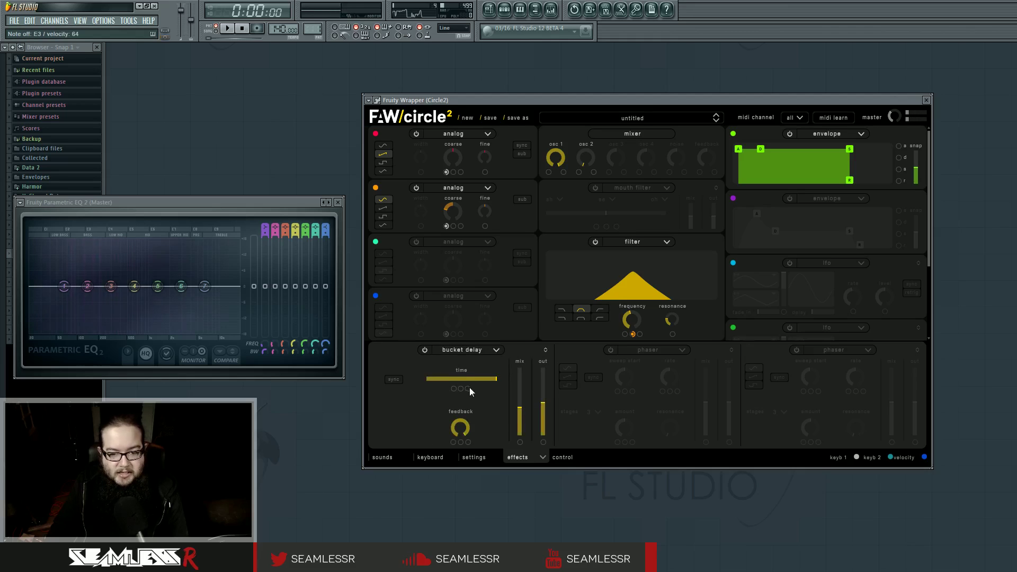
left_click_drag(542, 401, 519, 368)
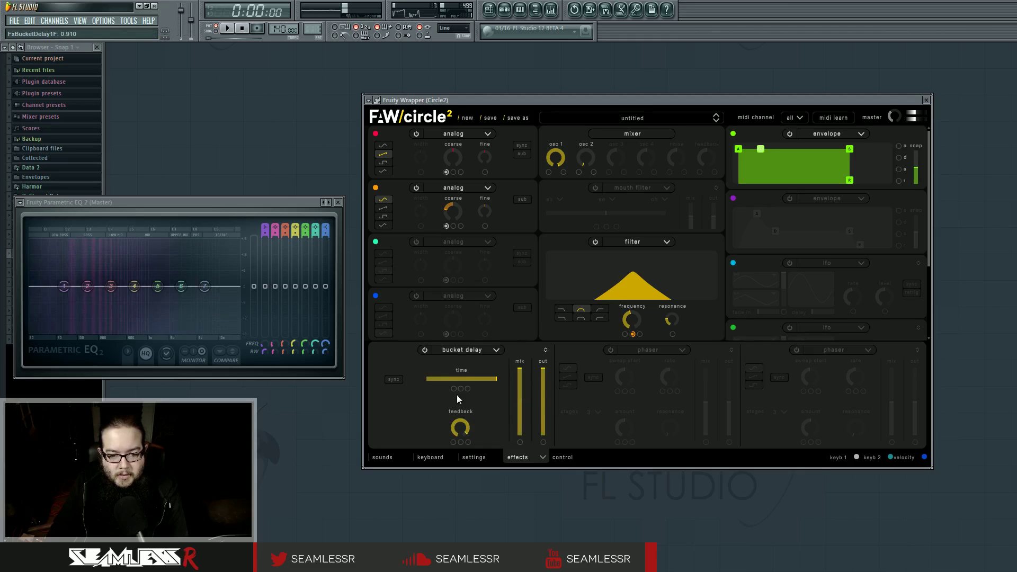
left_click(442, 380)
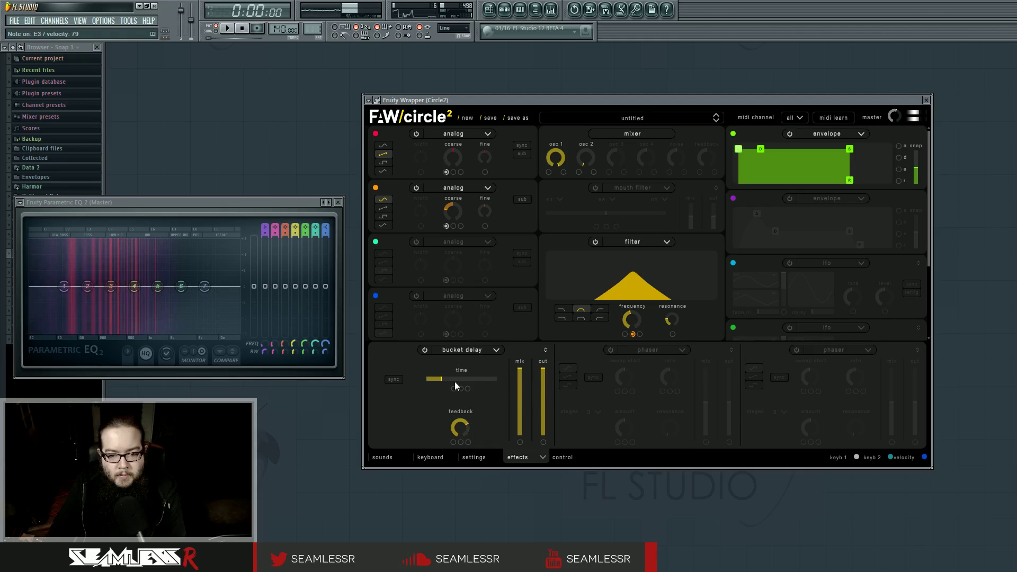
Set the filter to low-pass with its frequency fully open and unmodulated, and lower the bucket delay's mix
left_click_drag(631, 319, 627, 285)
left_click(562, 309)
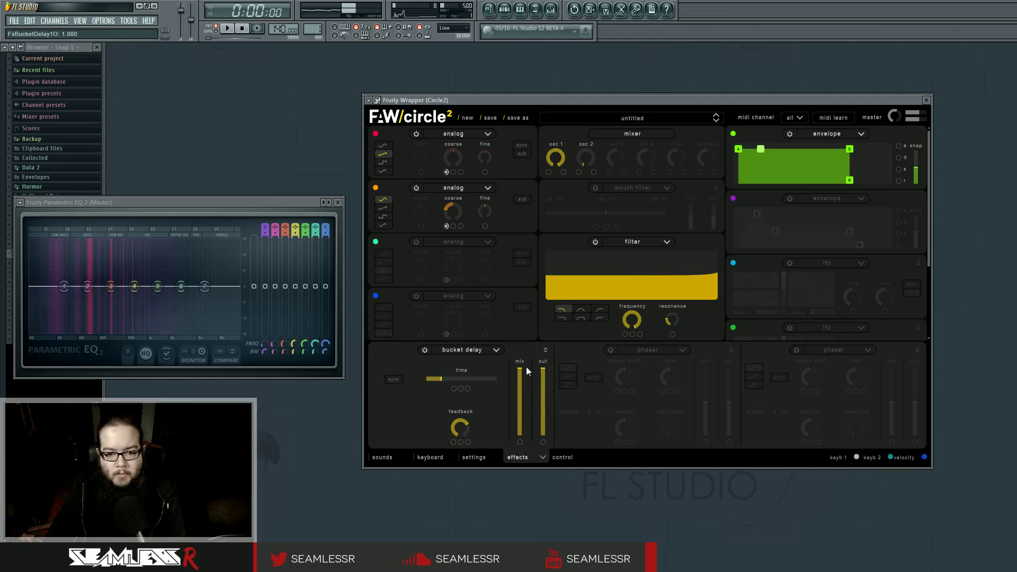
left_click_drag(520, 372, 520, 395)
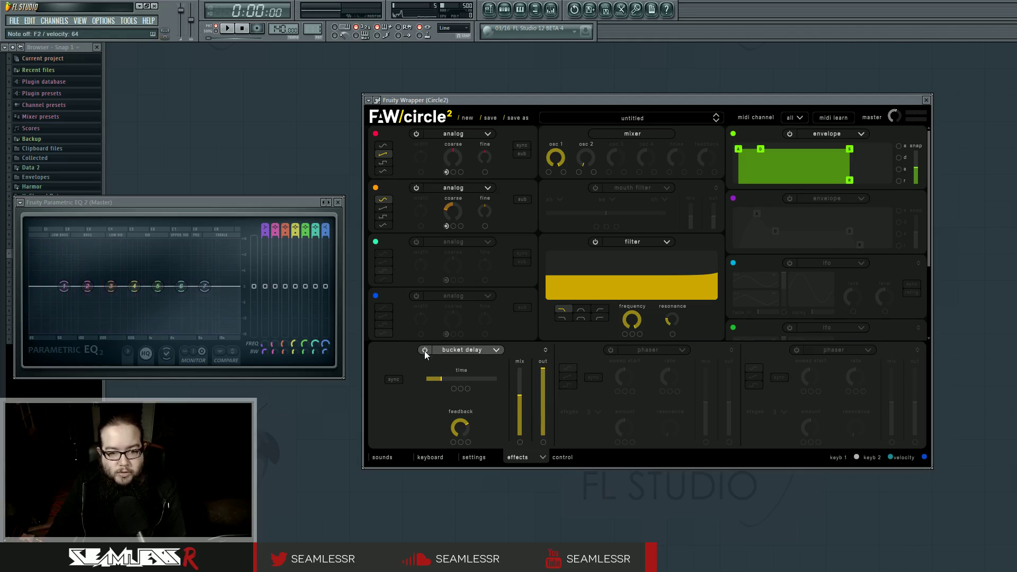
Replace the delay with a tube distortion at full drive and mix, with a lowered low cut, full high cut, more crunch and output 0.730
left_click(487, 434)
left_click_drag(439, 426, 439, 455)
left_click_drag(485, 426, 522, 364)
left_click_drag(544, 401, 542, 377)
left_click_drag(394, 426, 401, 389)
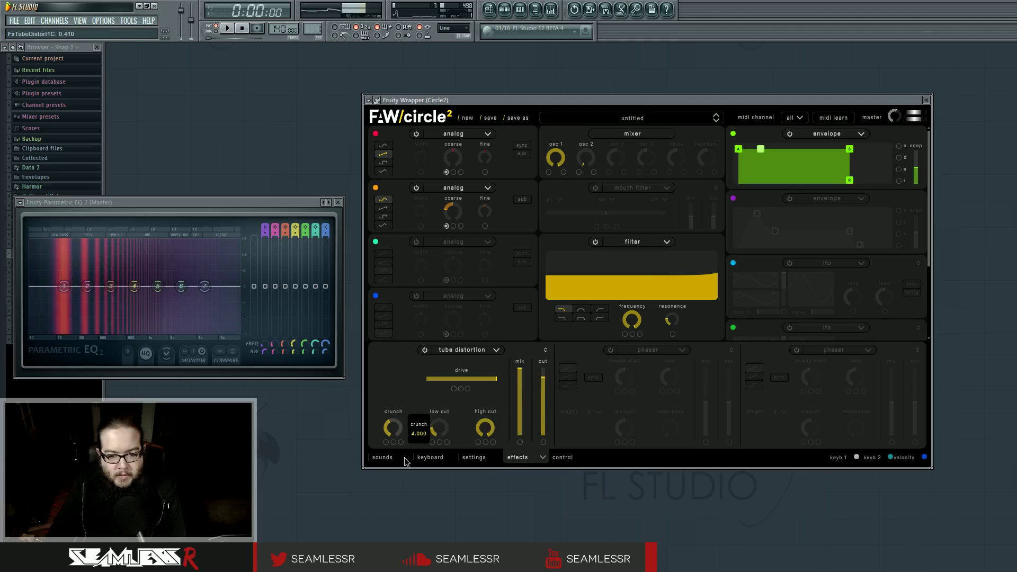
left_click_drag(543, 377, 544, 391)
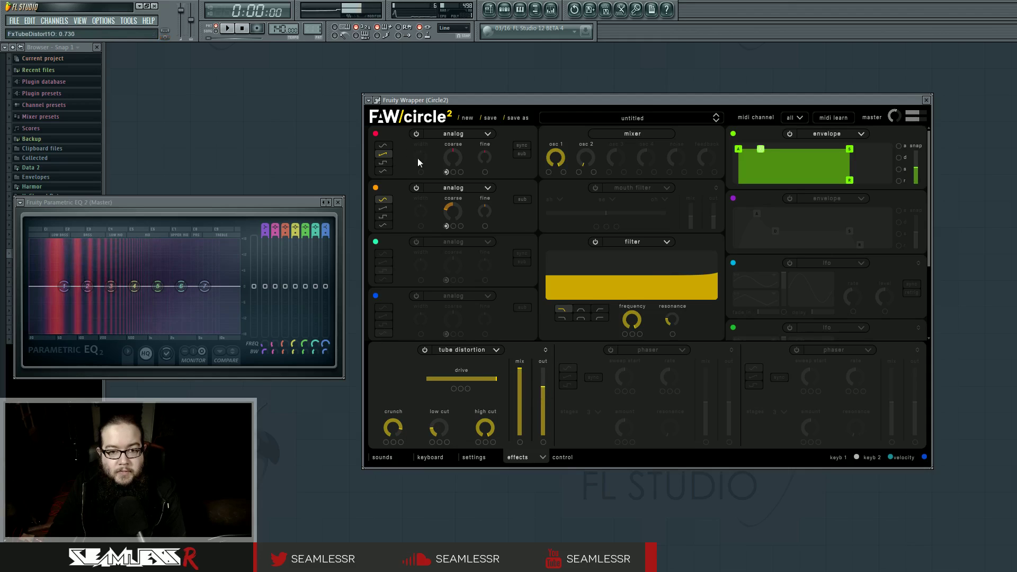
Switch the filter to band-pass and lower its frequency
left_click(581, 310)
mouse_move(636, 321)
left_click_drag(636, 321, 590, 380)
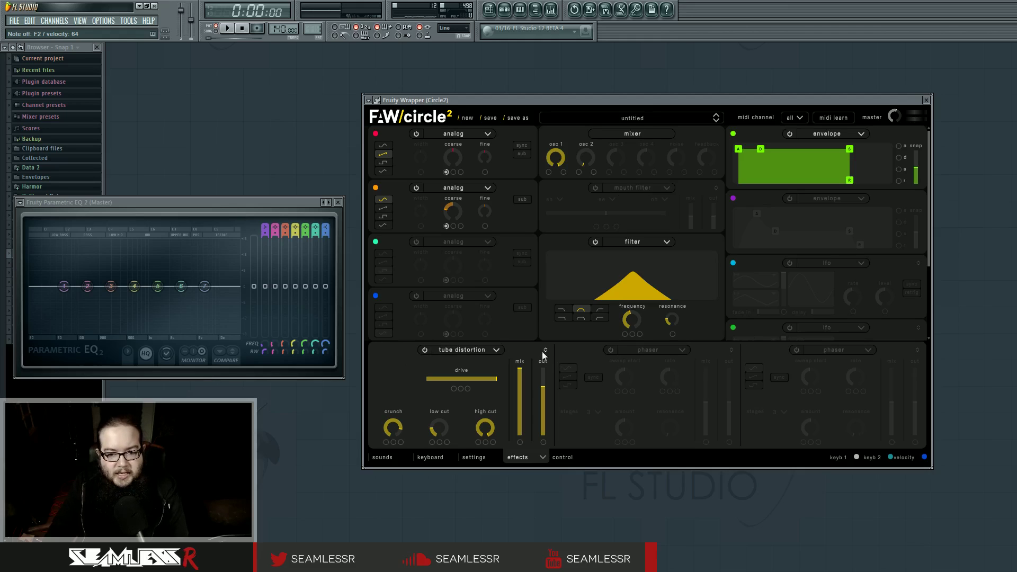
Replace the tube distortion with a disabled phaser in the first effect slot, and close the effects section
left_click_drag(649, 348, 468, 352)
left_click(425, 350)
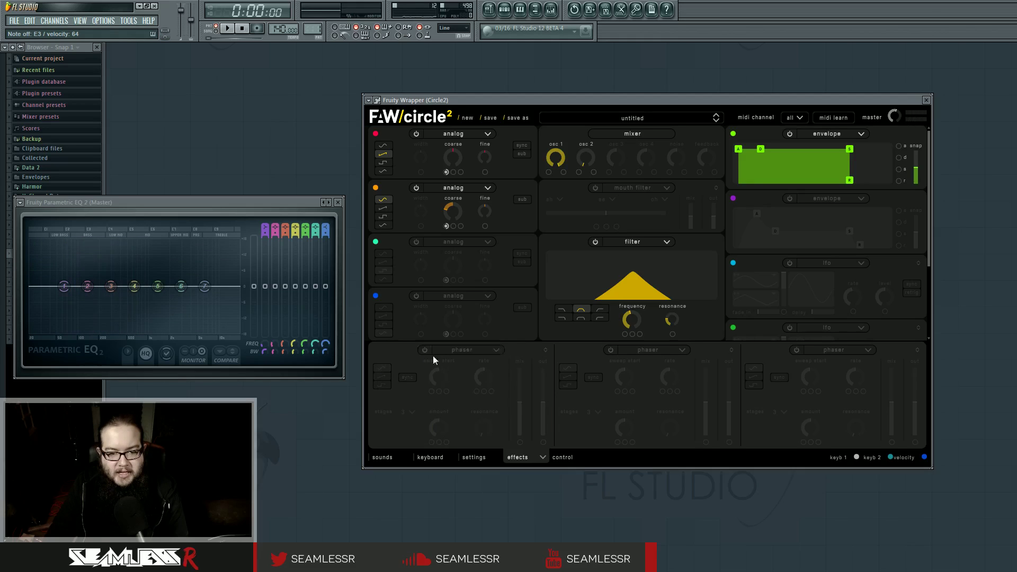
left_click(514, 455)
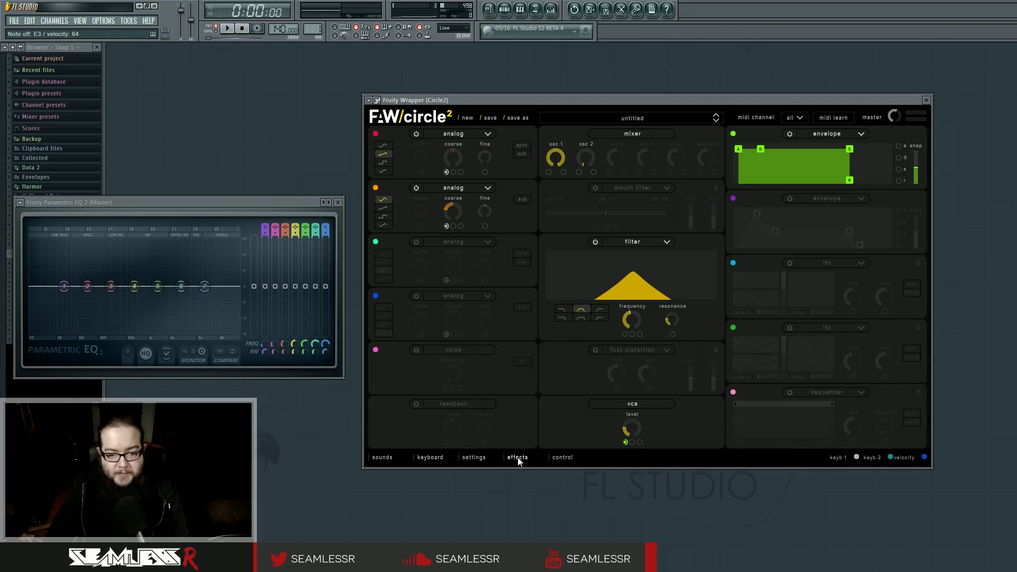
Enable the feedback source and raise its level and tune
left_click(416, 404)
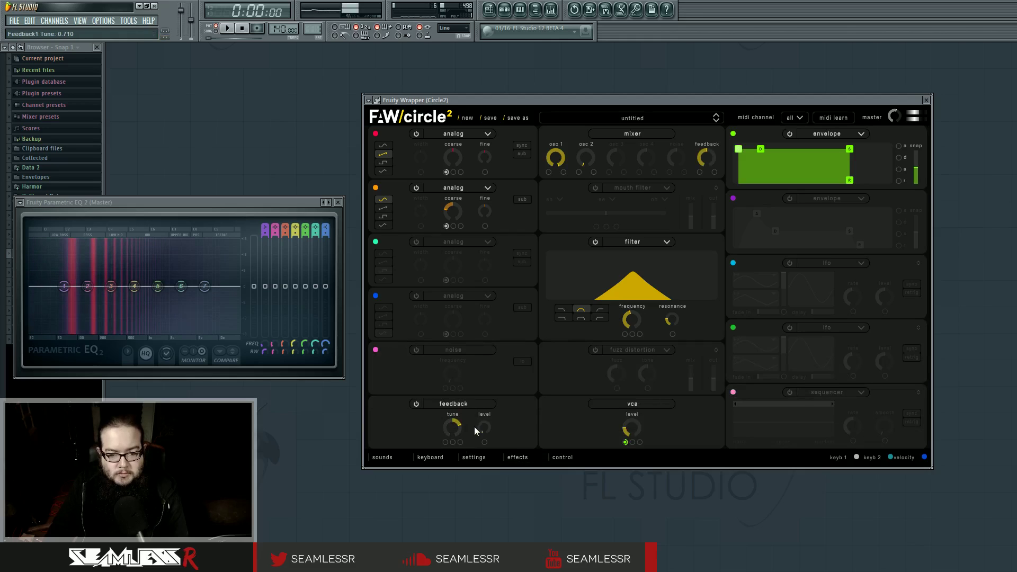
left_click_drag(483, 428, 510, 390)
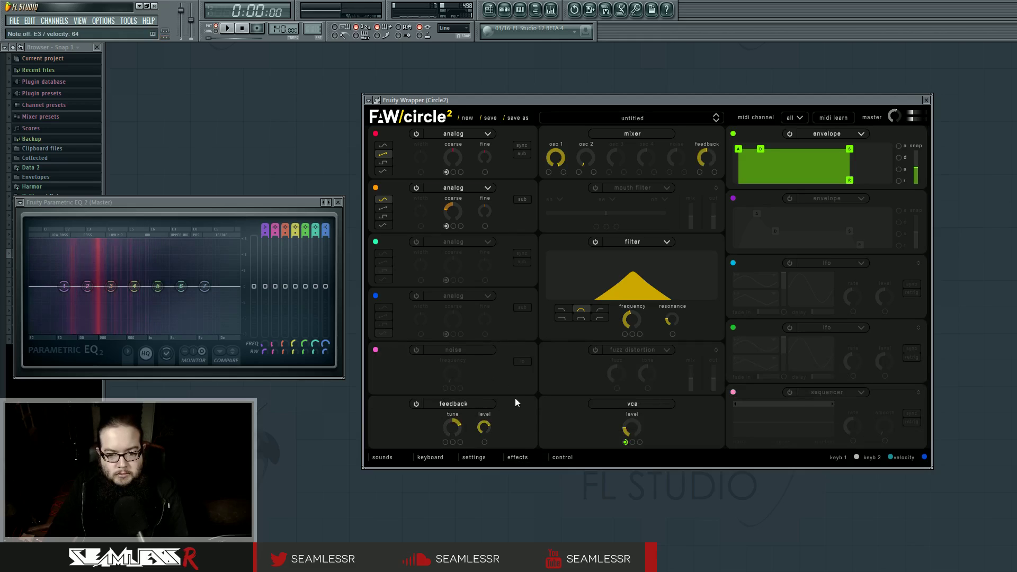
left_click_drag(461, 427, 487, 401)
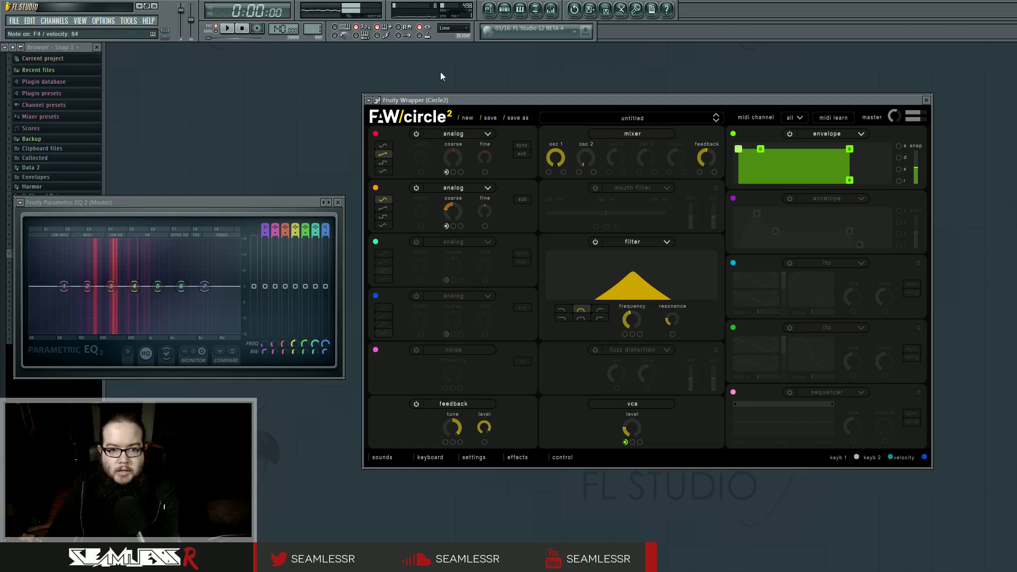
Sweep the filter frequency and set it to 0.540, and lower the feedback source's tune
left_click_drag(631, 281, 622, 335)
left_click_drag(626, 305, 625, 299)
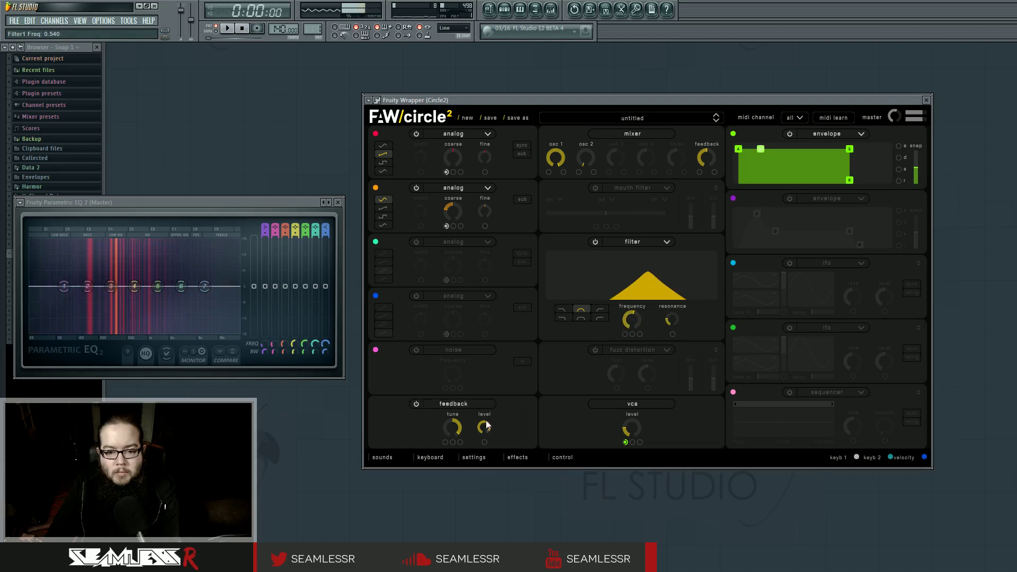
left_click_drag(482, 423, 460, 456)
mouse_move(621, 326)
left_mouse_down()
mouse_move(648, 306)
mouse_move(624, 336)
mouse_move(630, 320)
left_mouse_up()
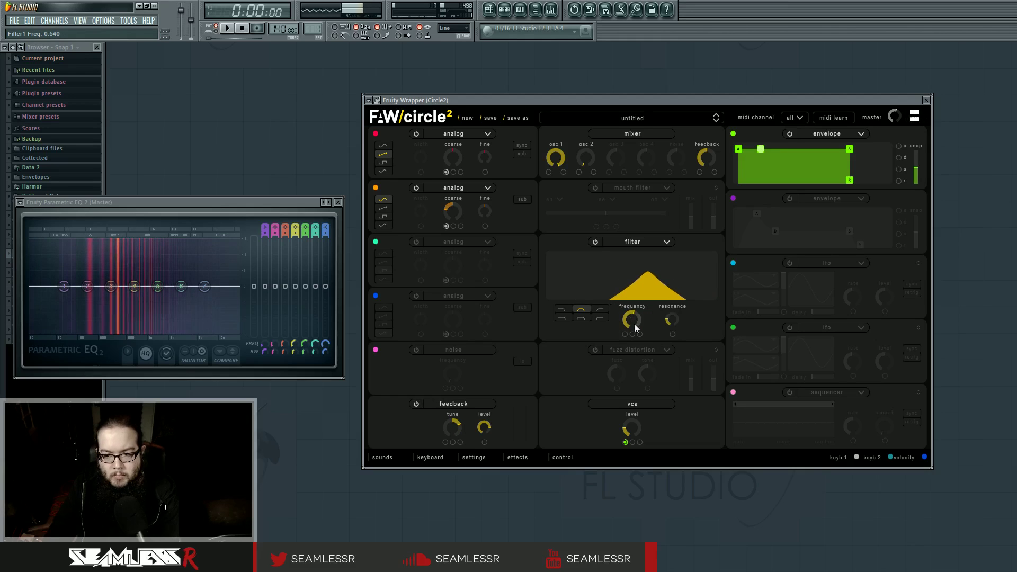
Assign keyboard 1 to the feedback tune's second modulation slot, lower the tune and raise the filter frequency
left_click(453, 441)
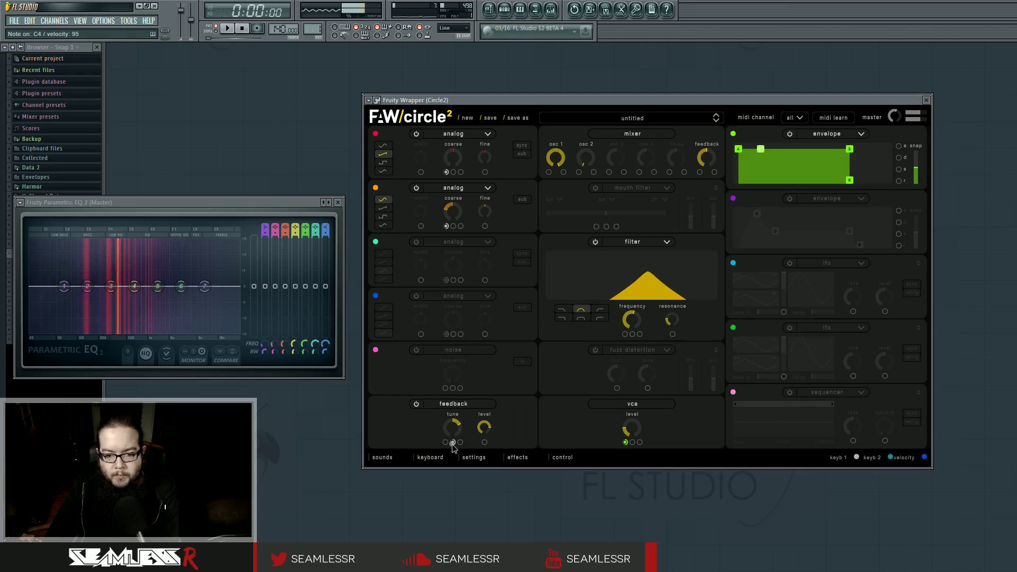
mouse_move(638, 318)
left_mouse_down()
mouse_move(636, 326)
mouse_move(635, 315)
left_mouse_up()
left_click_drag(460, 427, 461, 429)
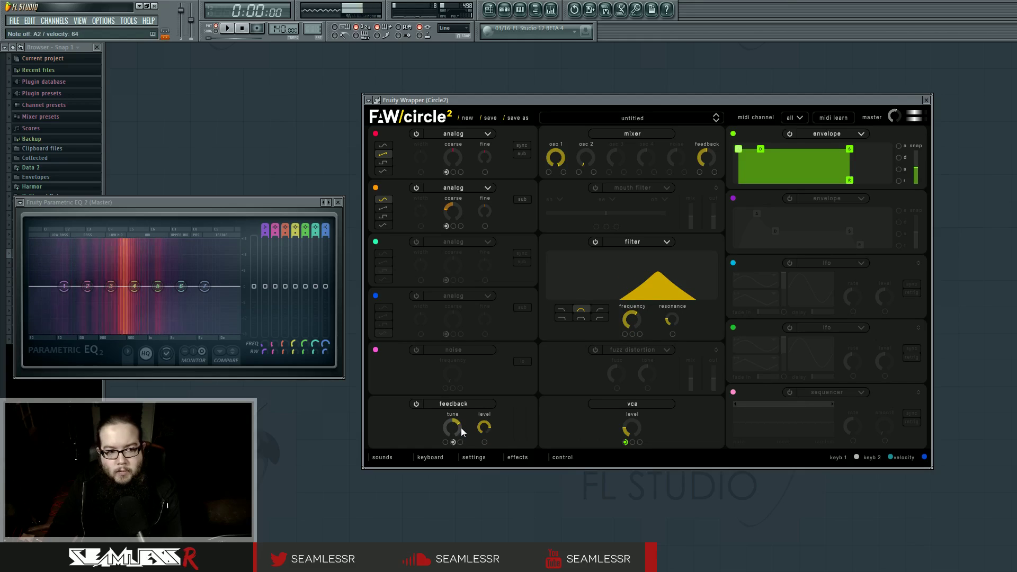
left_click_drag(460, 432, 461, 495)
mouse_move(628, 323)
left_mouse_down()
mouse_move(618, 354)
mouse_move(637, 298)
mouse_move(622, 338)
mouse_move(628, 311)
left_mouse_up()
Switch off the feedback source, and try the noise source as a modulator before switching it off as well
left_click(421, 405)
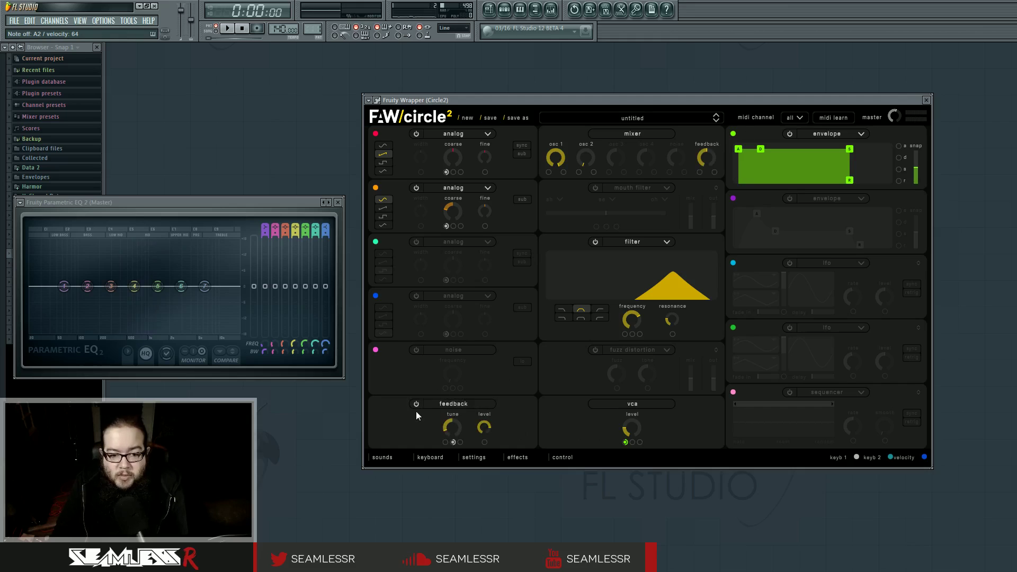
left_click(417, 349)
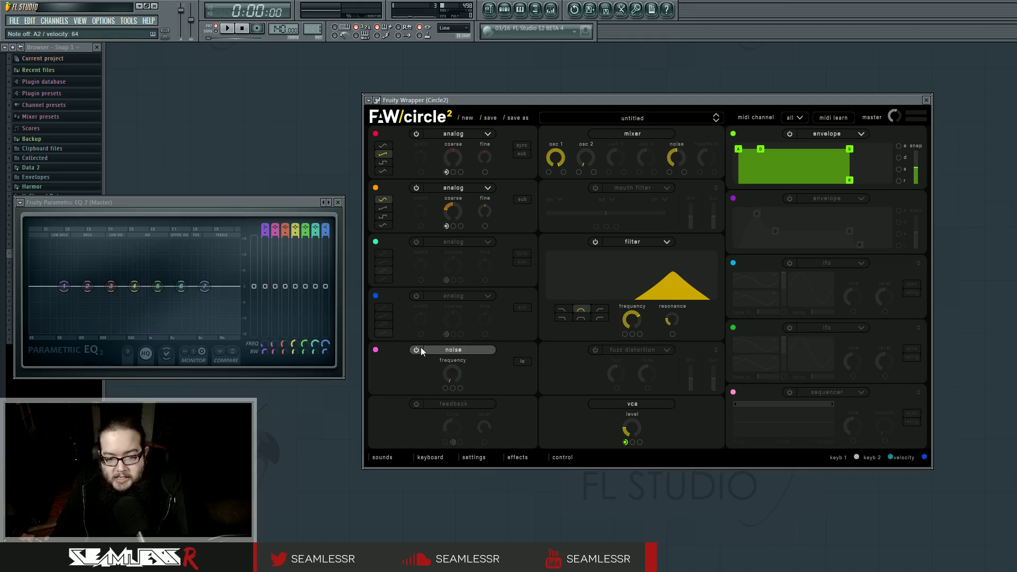
mouse_move(375, 349)
left_mouse_down()
mouse_move(393, 363)
mouse_move(377, 356)
left_mouse_up()
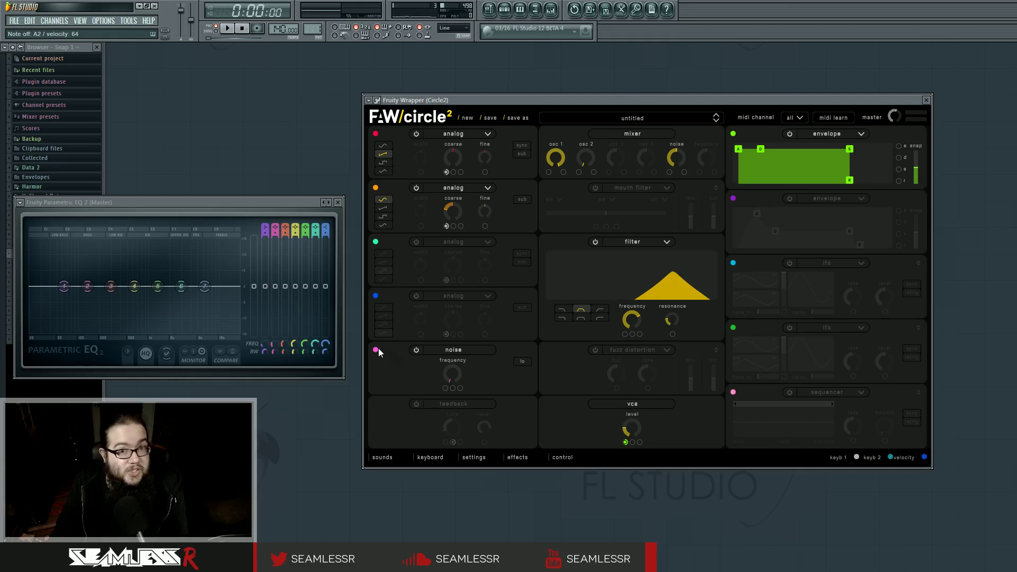
left_click(417, 351)
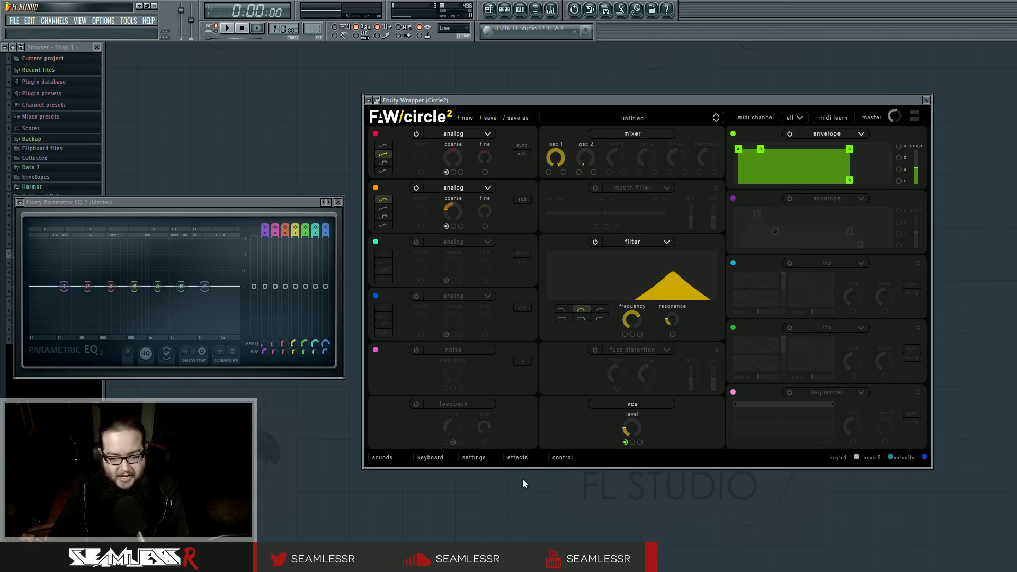
Review the effects, control and settings sections, and set glide 2 in the keyboard section to 0.030
left_click(520, 457)
left_click(554, 459)
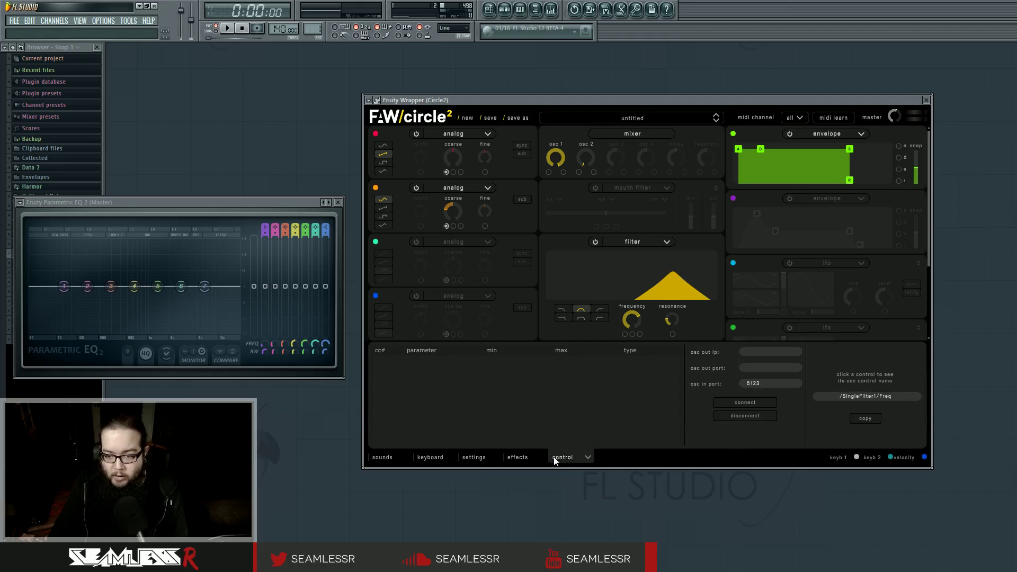
left_click(490, 457)
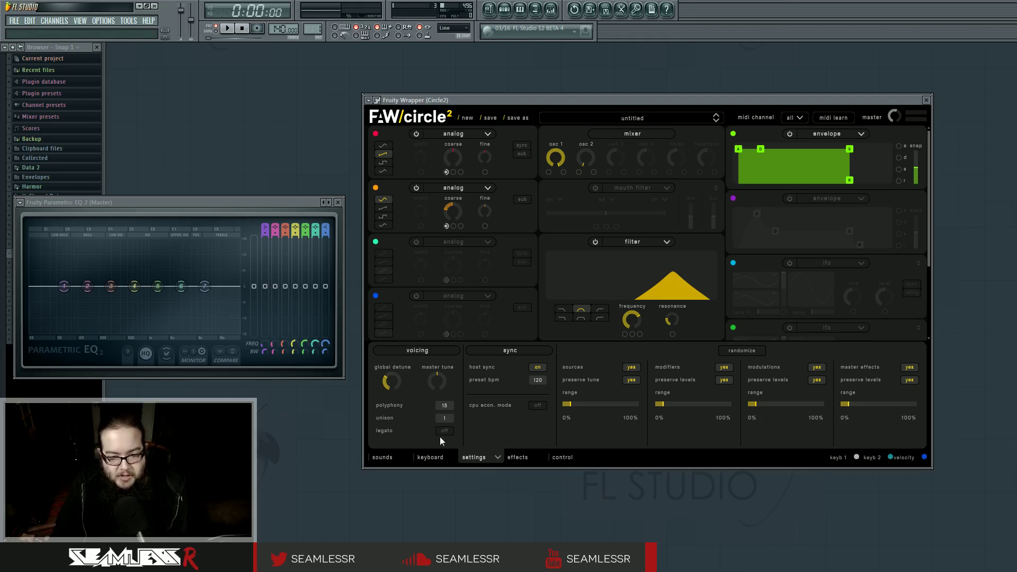
left_click(439, 461)
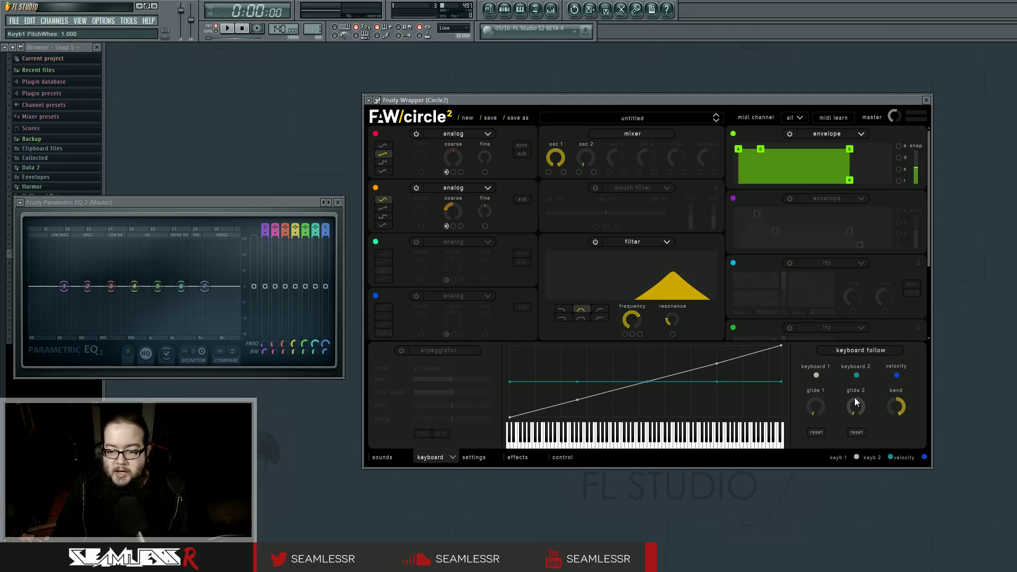
mouse_move(853, 405)
left_mouse_down()
mouse_move(853, 386)
mouse_move(854, 424)
left_mouse_up()
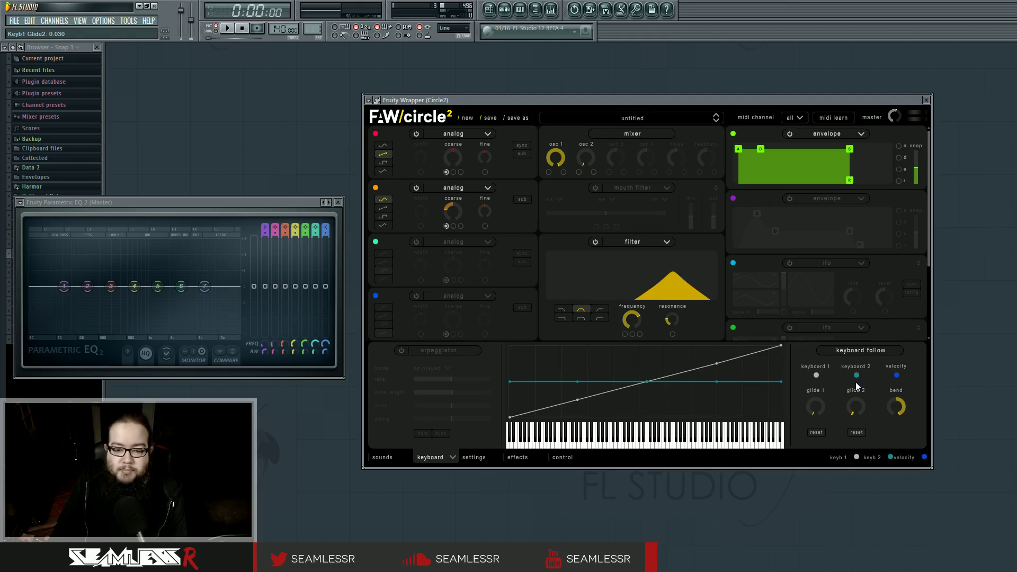
Enable the arpeggiator, raise its rate, note length and shift, set swing to 0.690, and try the hold option
left_click(401, 350)
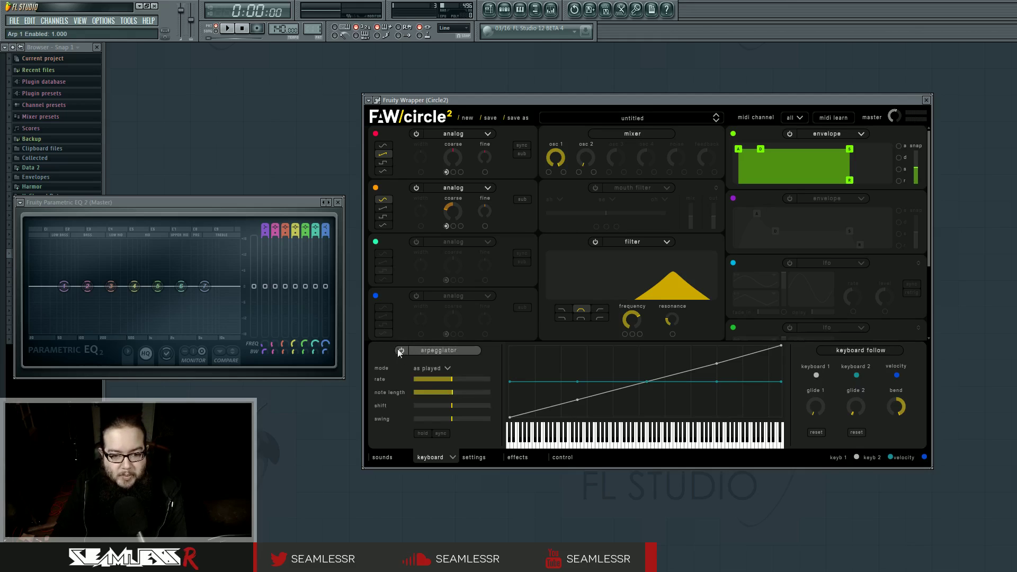
left_click(508, 439)
left_click_drag(459, 393, 467, 419)
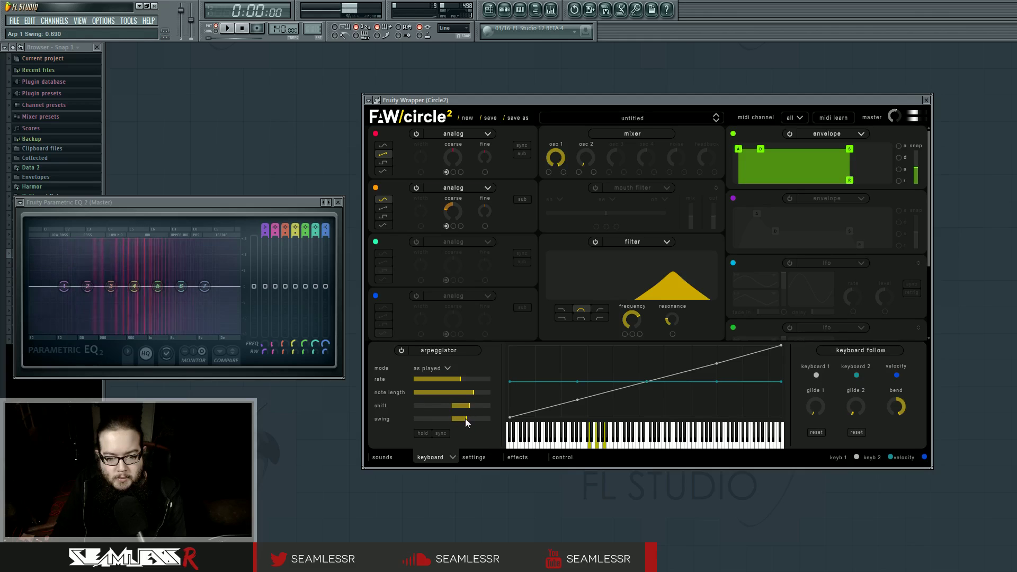
left_click(427, 433)
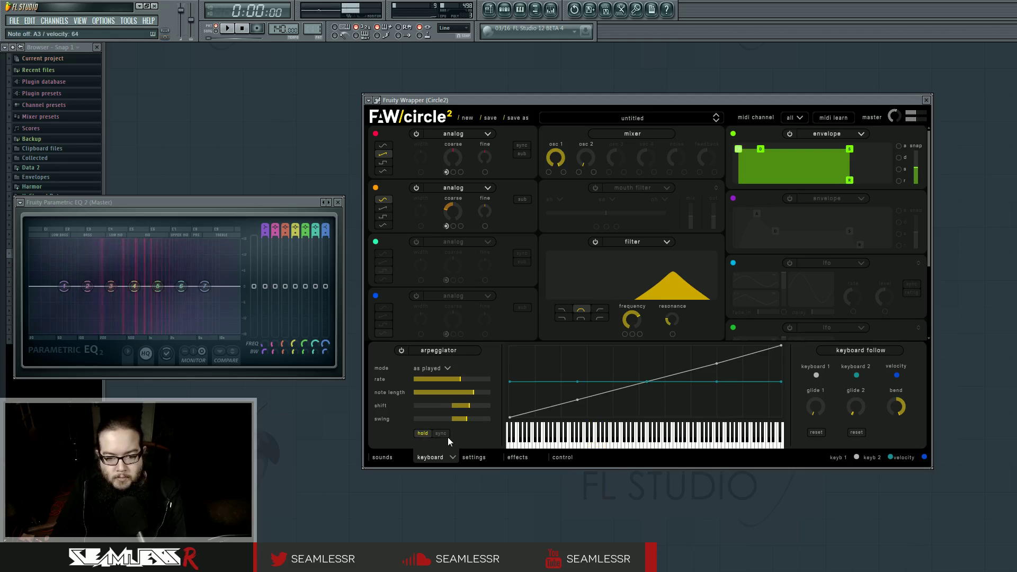
left_click(419, 433)
Sync the arpeggiator at a rate of bpm/3, set swing to 0.500, and disable the arpeggiator
left_click_drag(468, 405, 432, 379)
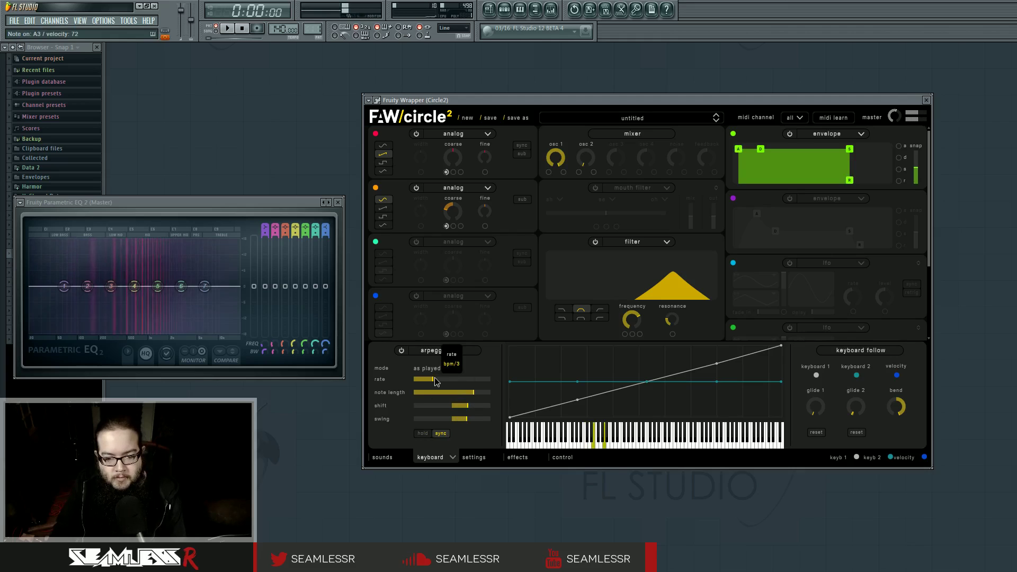
left_click_drag(464, 419, 452, 422)
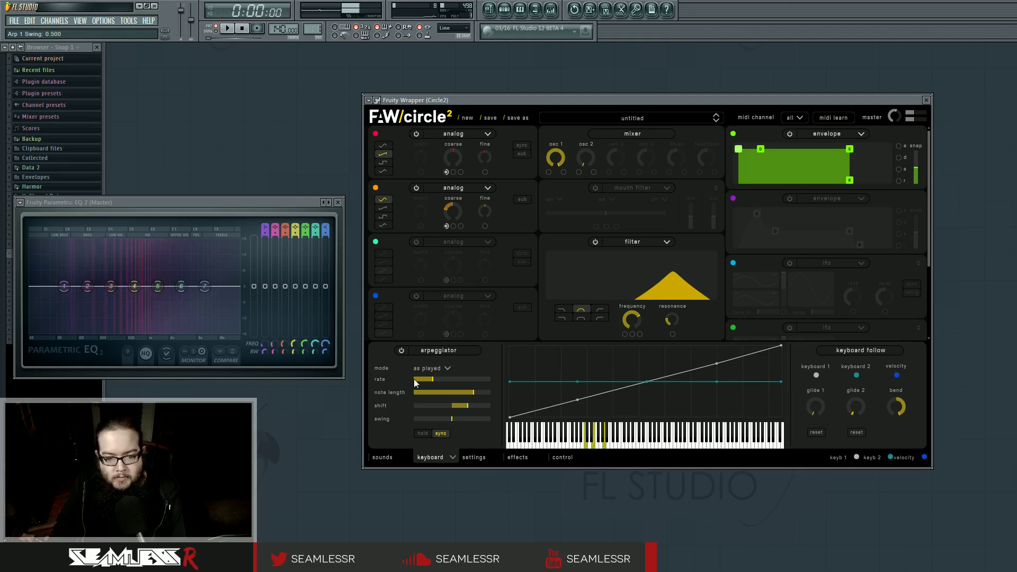
left_click(402, 351)
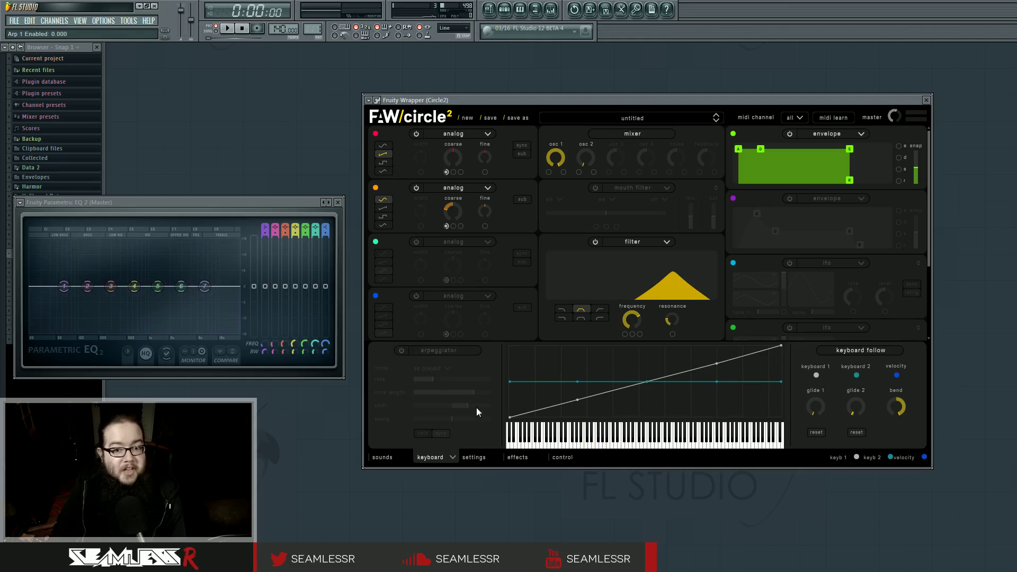
Look over the preset browser's folders, class, type and style filters, and close it
left_click(384, 457)
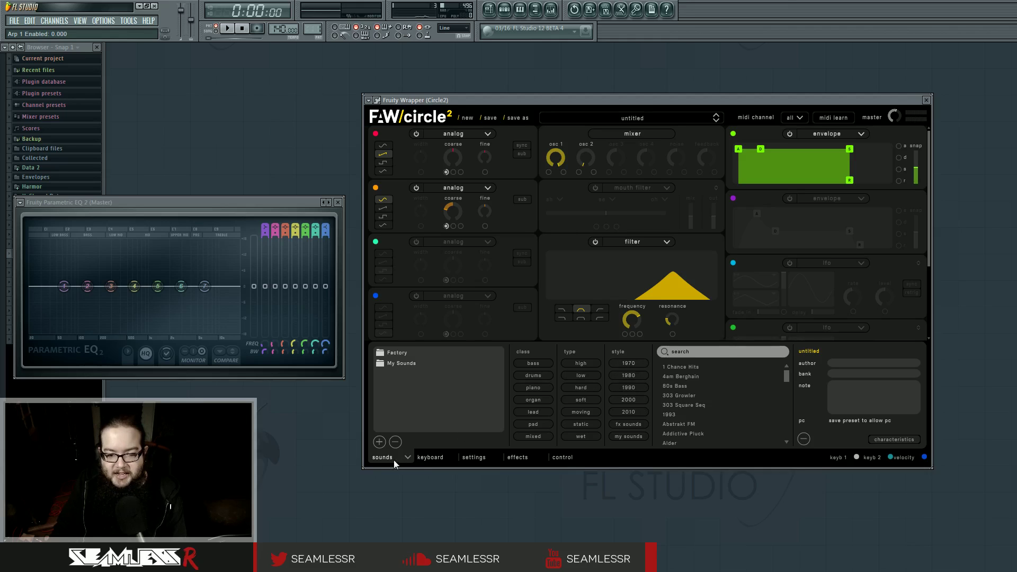
left_click(407, 457)
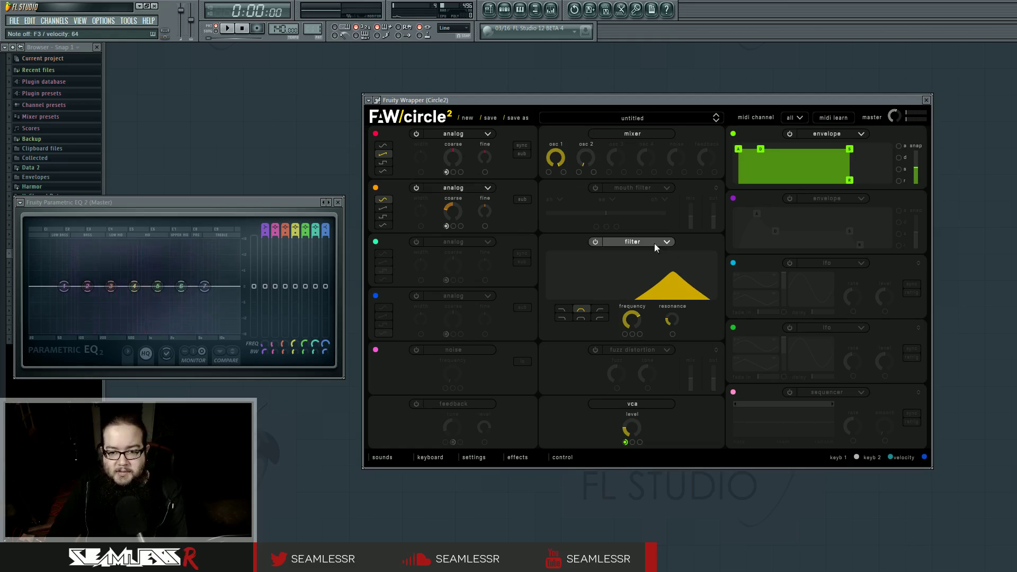
Modulate the filter frequency with oscillator 2, lower that frequency, and tune the oscillator to about -1 semitones coarse with a lowered fine tune
left_click(595, 242)
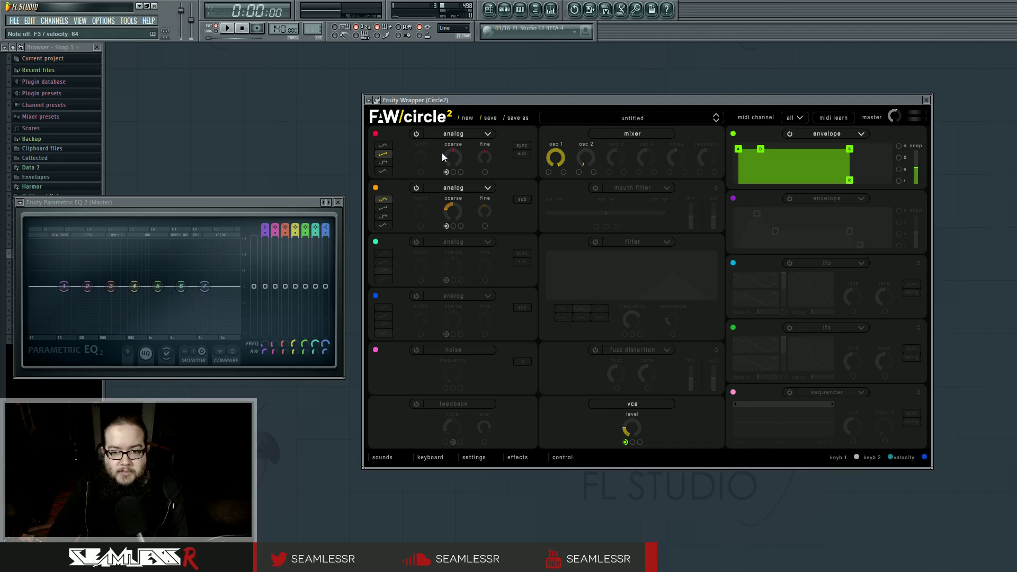
left_click(595, 241)
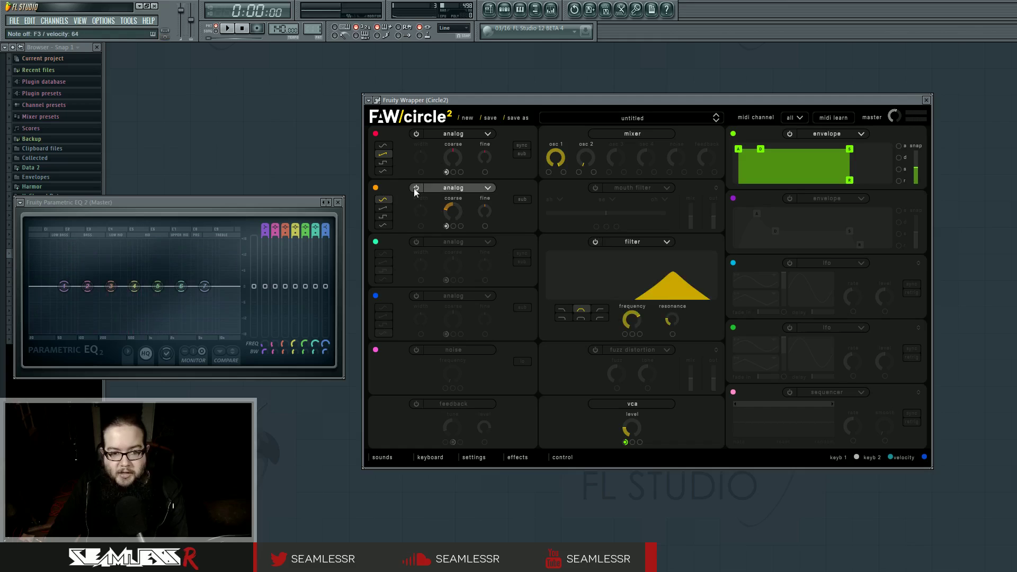
left_click_drag(375, 187, 633, 336)
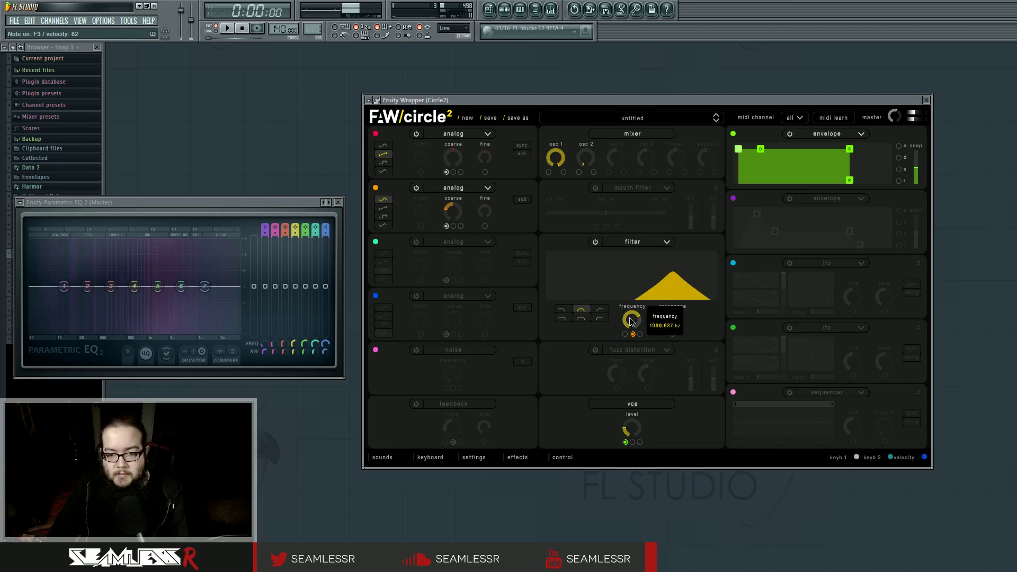
left_click_drag(455, 214, 460, 211)
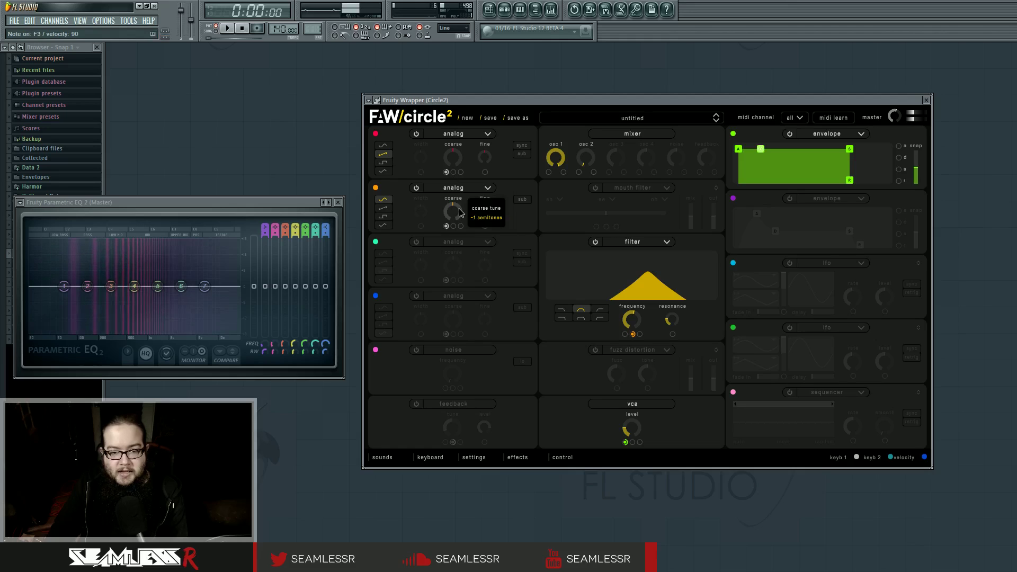
left_click_drag(488, 210, 491, 233)
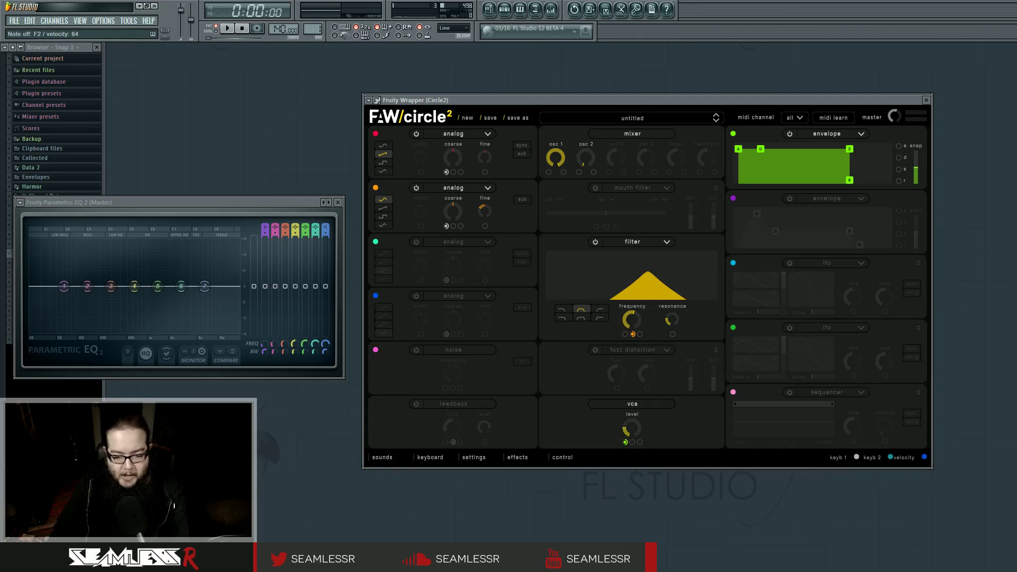
View the synth's version and credits window and close it
left_click(385, 118)
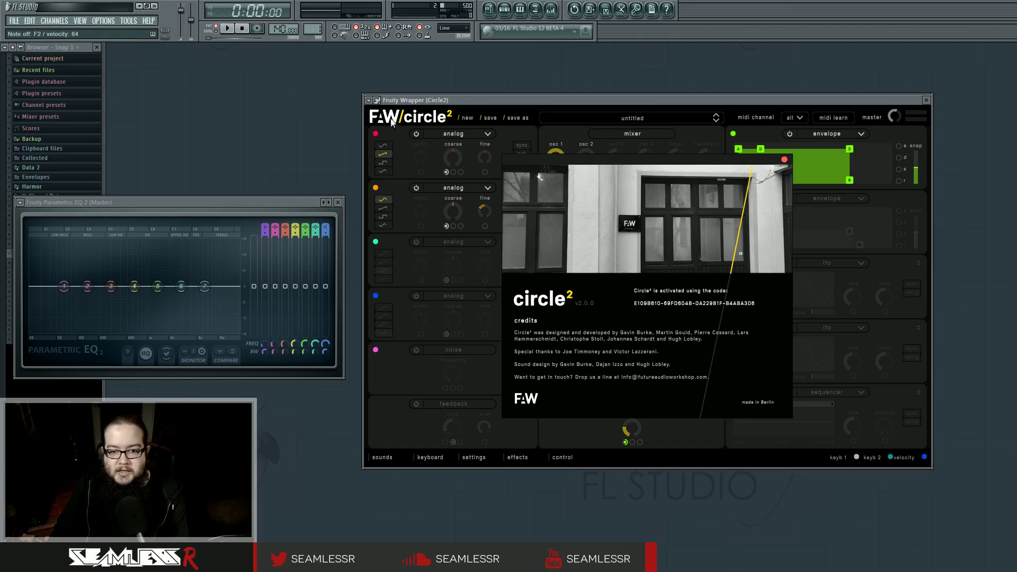
left_click(784, 159)
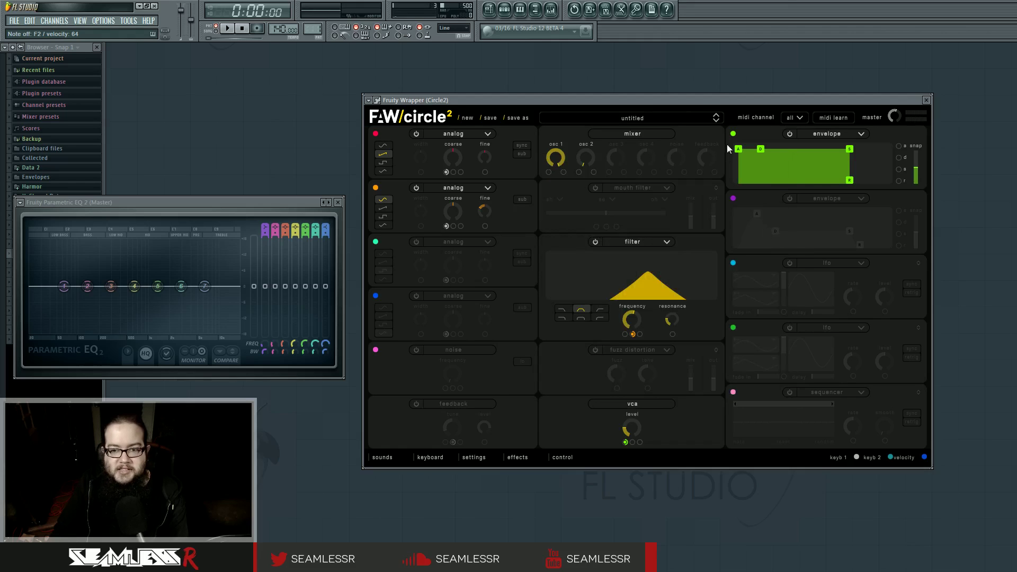
left_click_drag(700, 100, 701, 101)
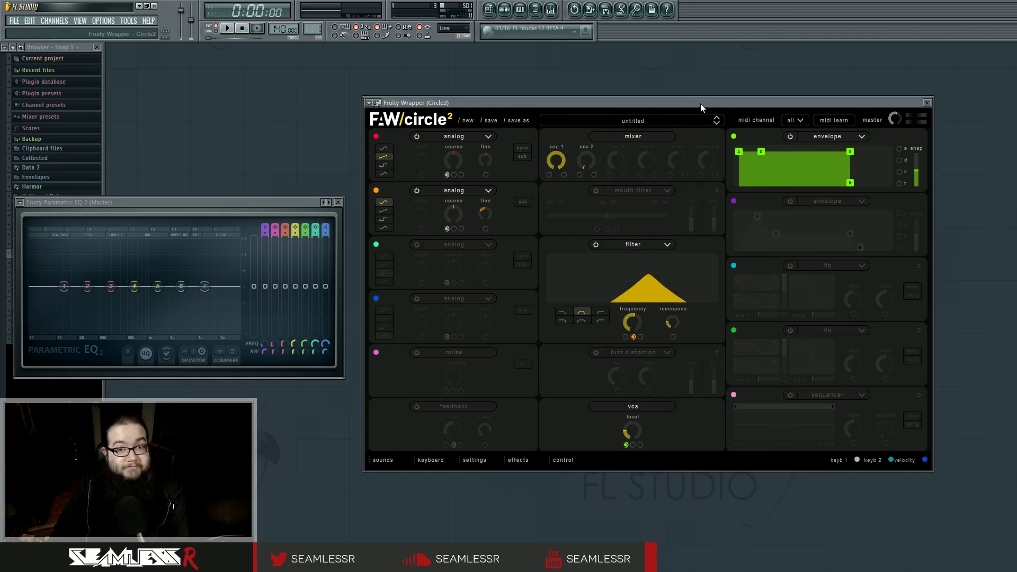